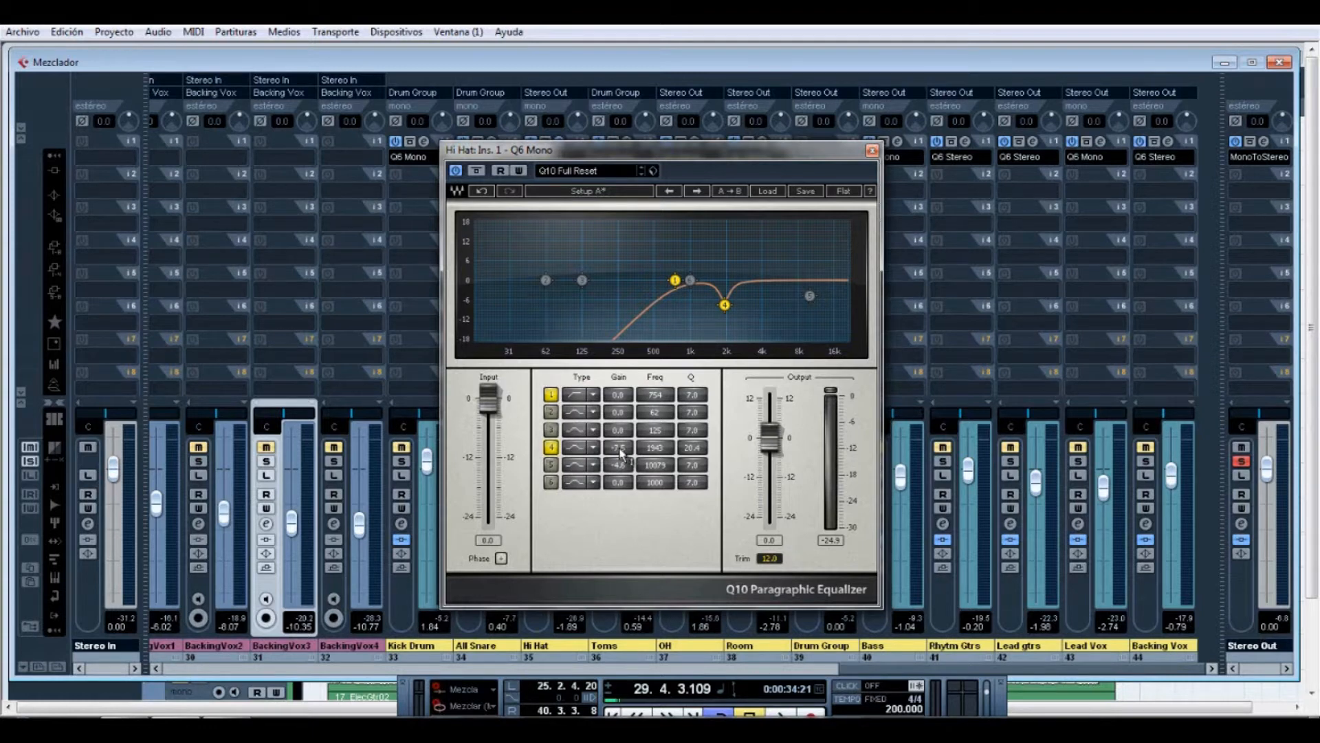
- During playback, boost band 4 of the Hi Hat equalizer, sweep its frequency, and cut about -7.5 dB at 1940 Hz
key("space")
left_click_drag(620, 455, 604, 182)
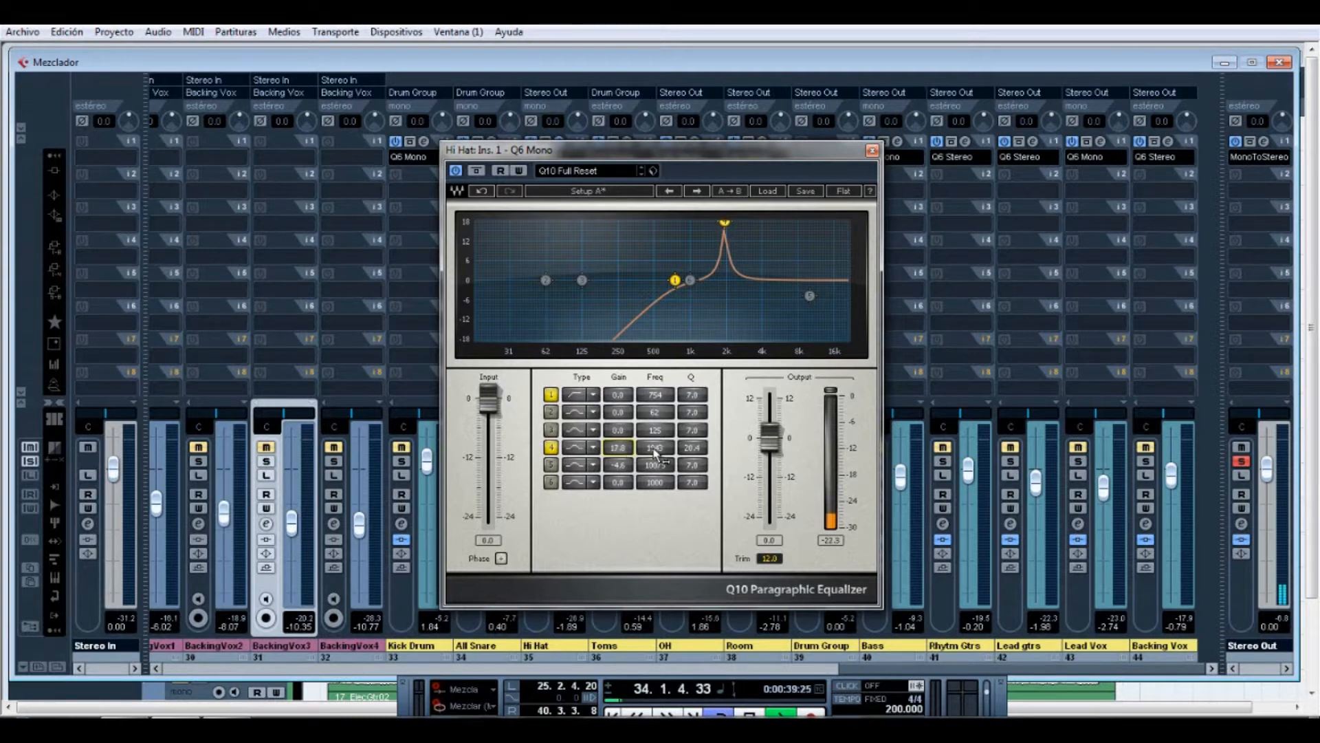
left_click_drag(661, 450, 708, 448)
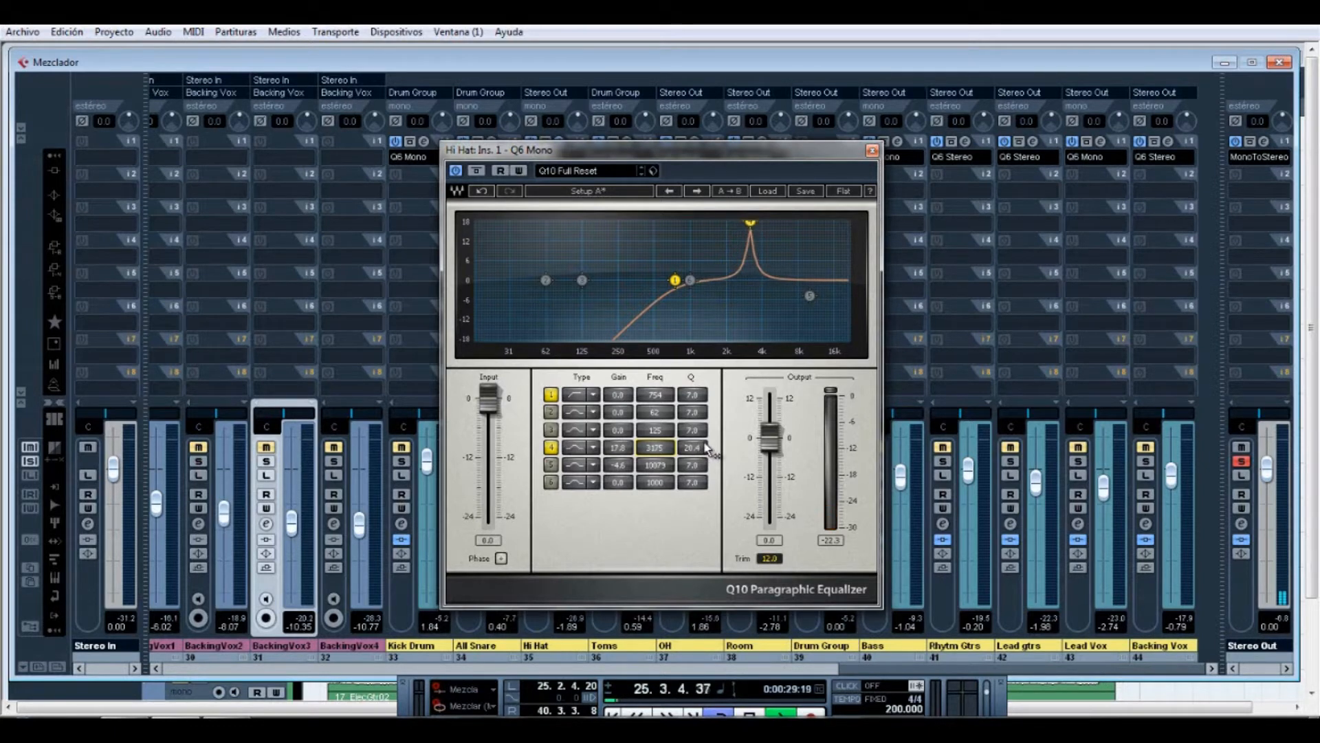
left_click_drag(655, 452, 616, 455)
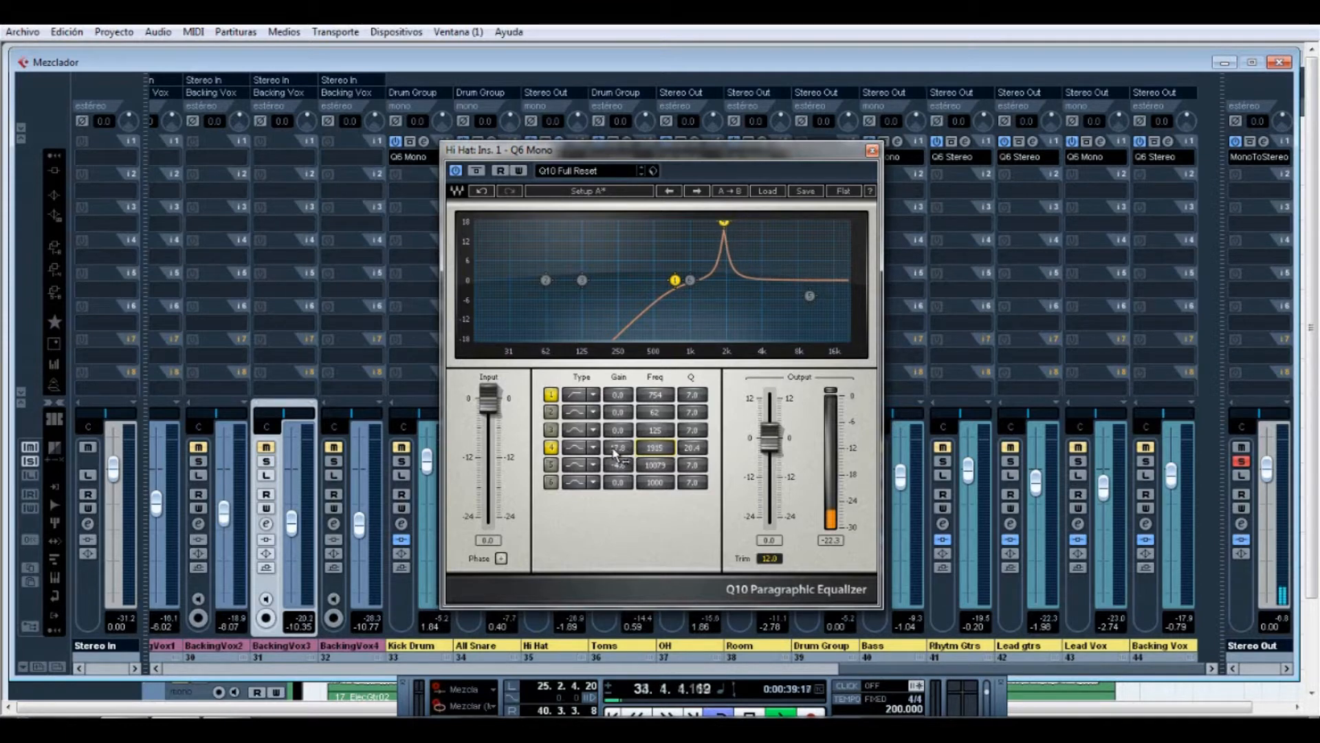
left_click_drag(616, 455, 622, 711)
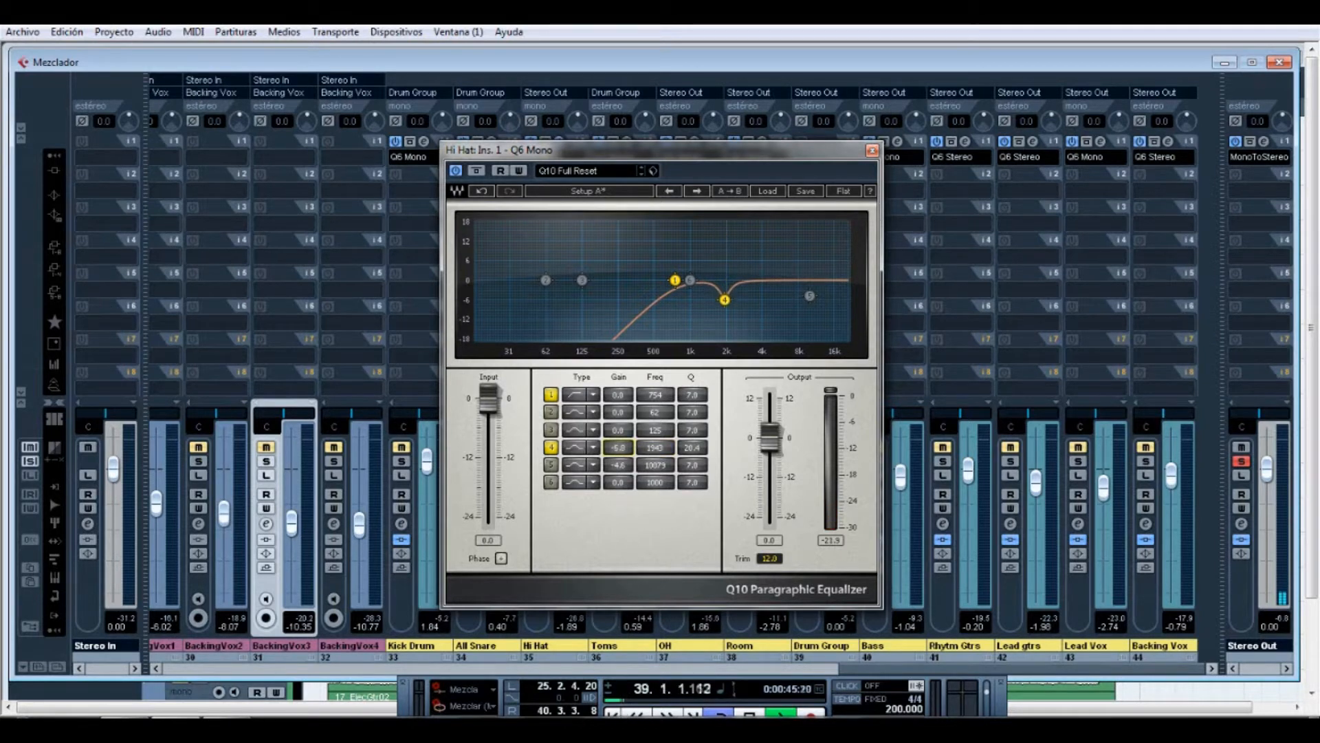
left_click_drag(661, 376, 659, 394)
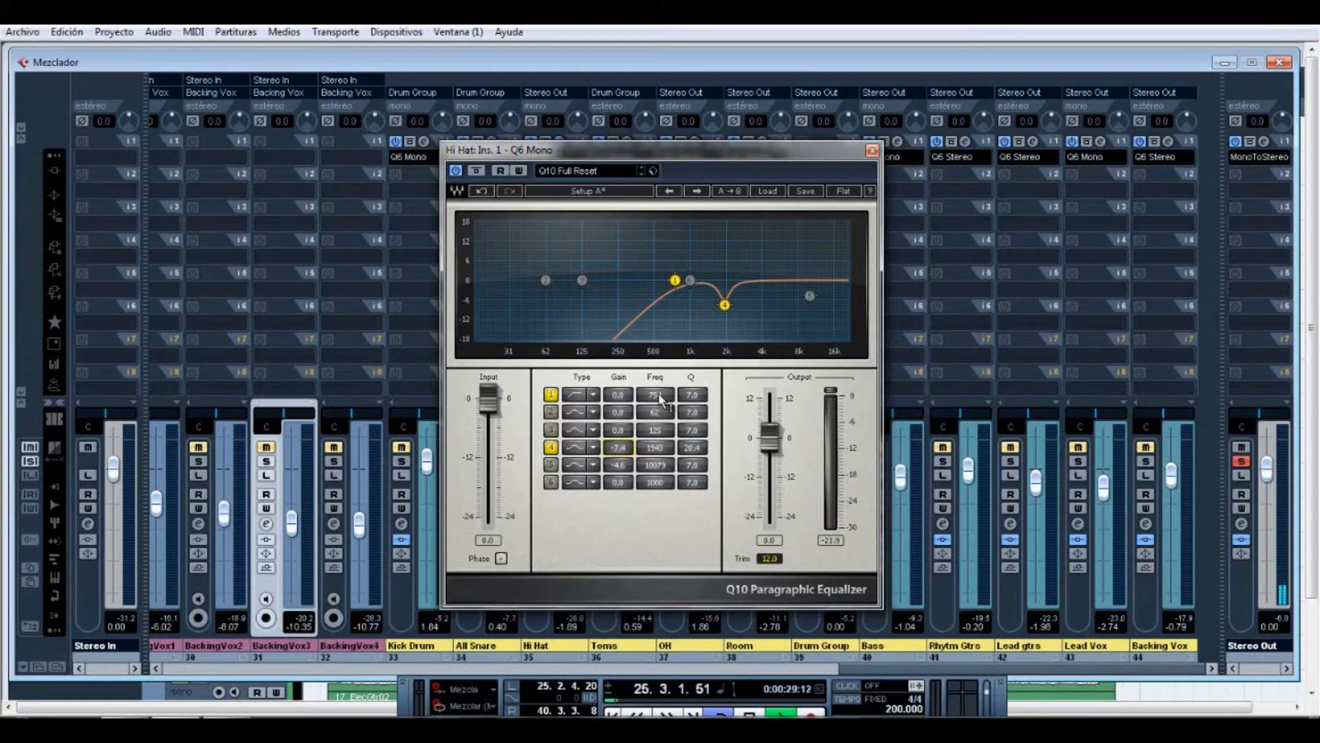
- Compare the playing hi-hat with band 4 off and on, and with the whole equalizer bypassed
left_click(552, 448)
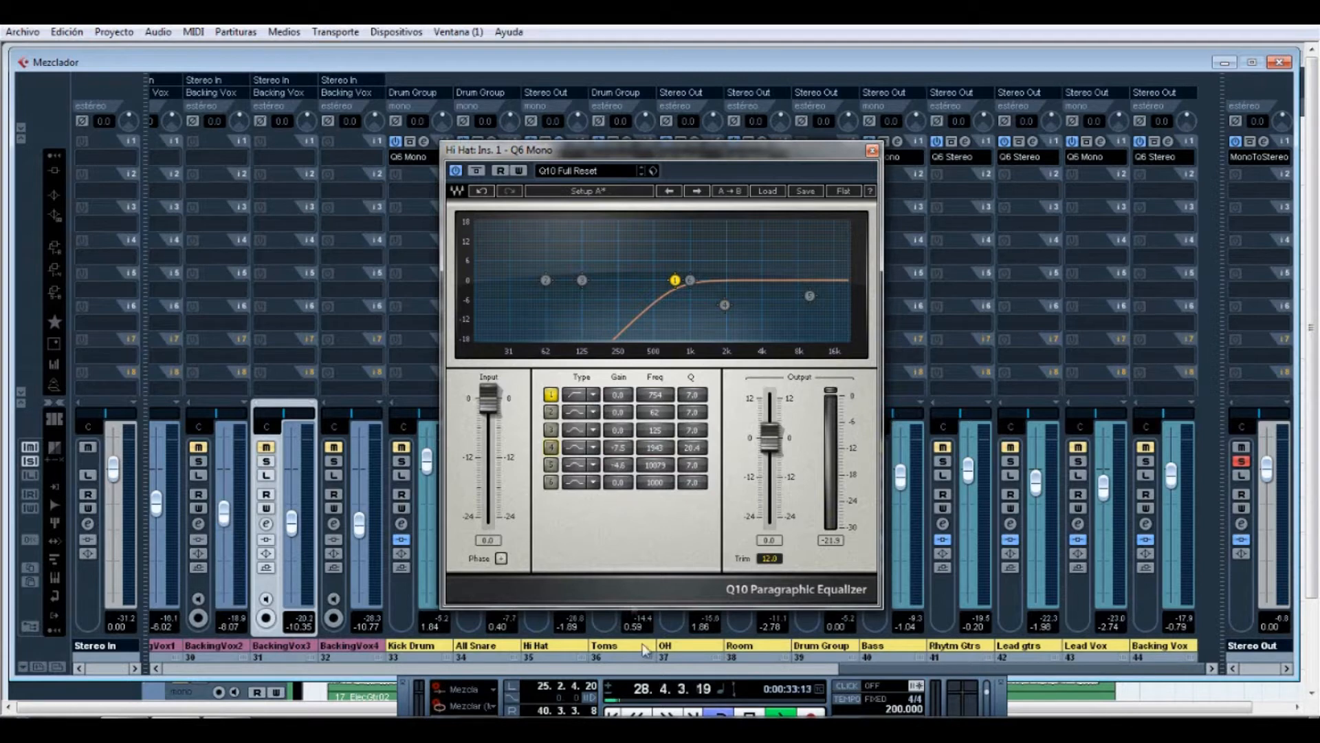
left_click(643, 712)
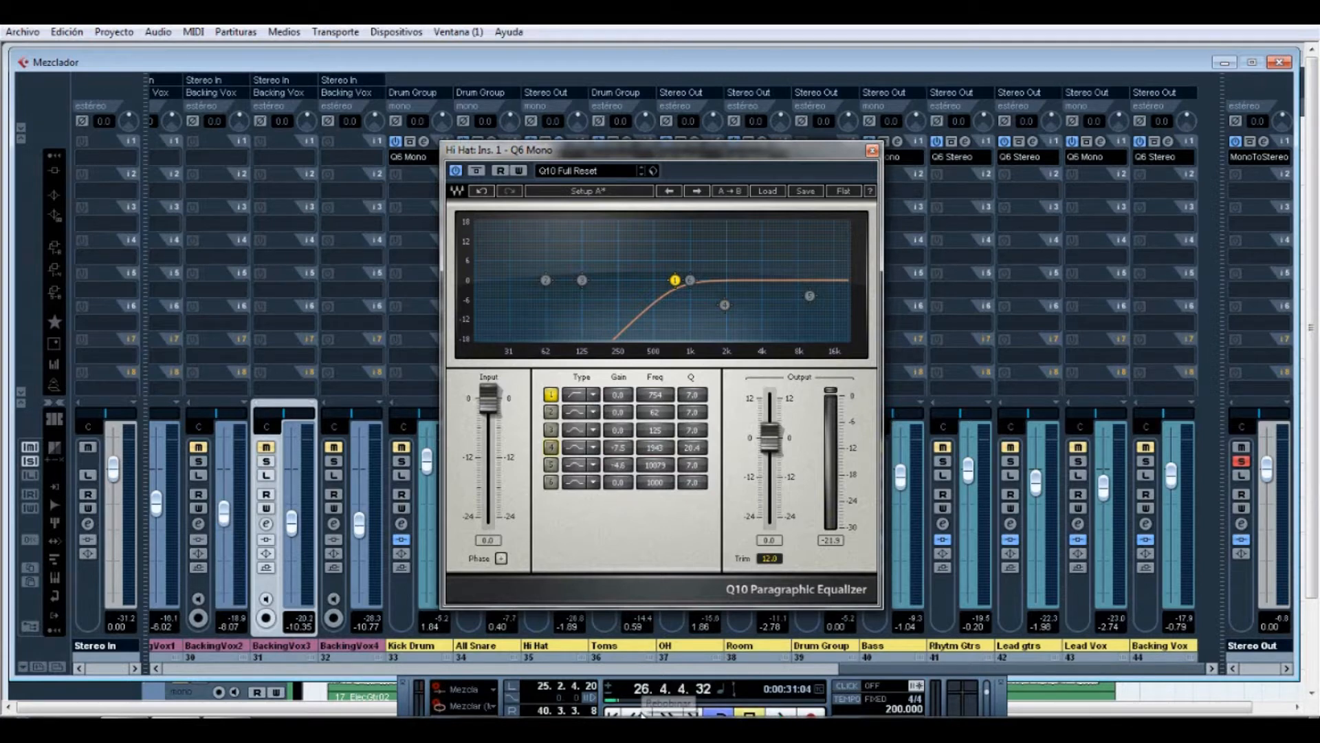
left_click(552, 448)
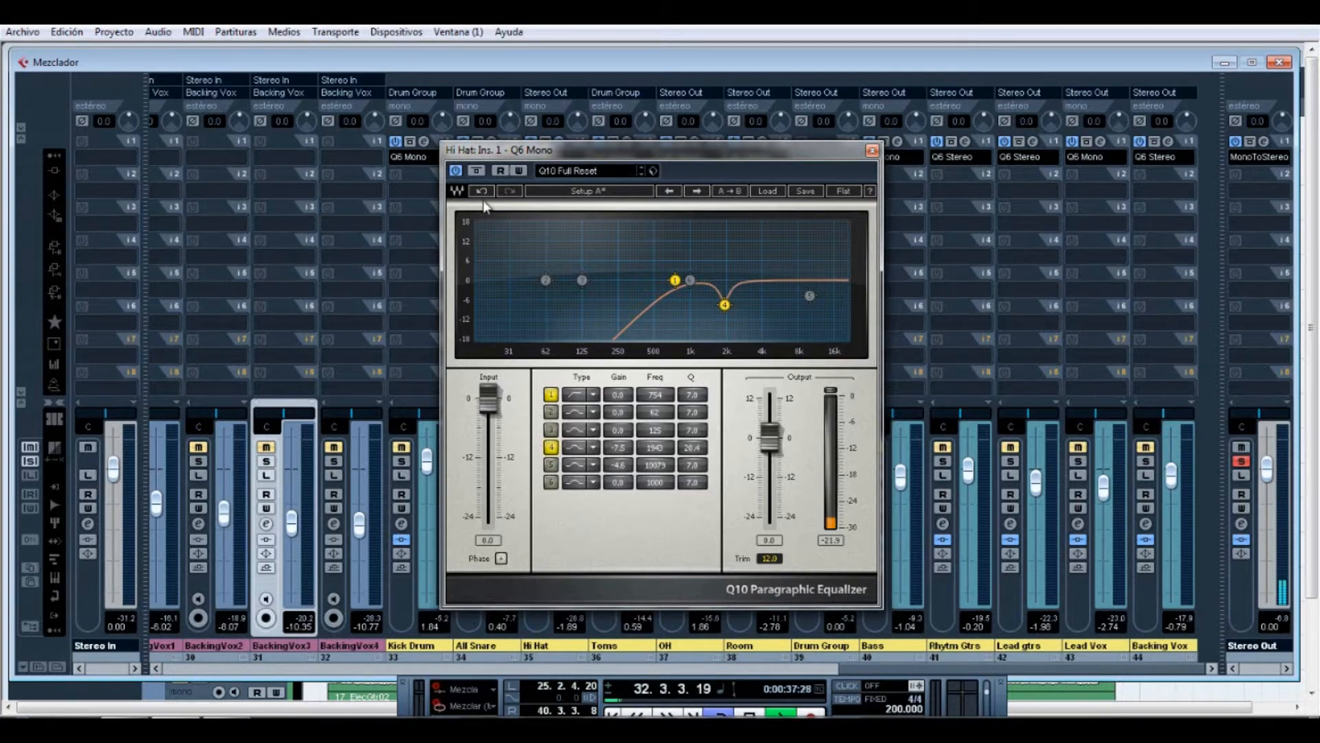
left_click(477, 172)
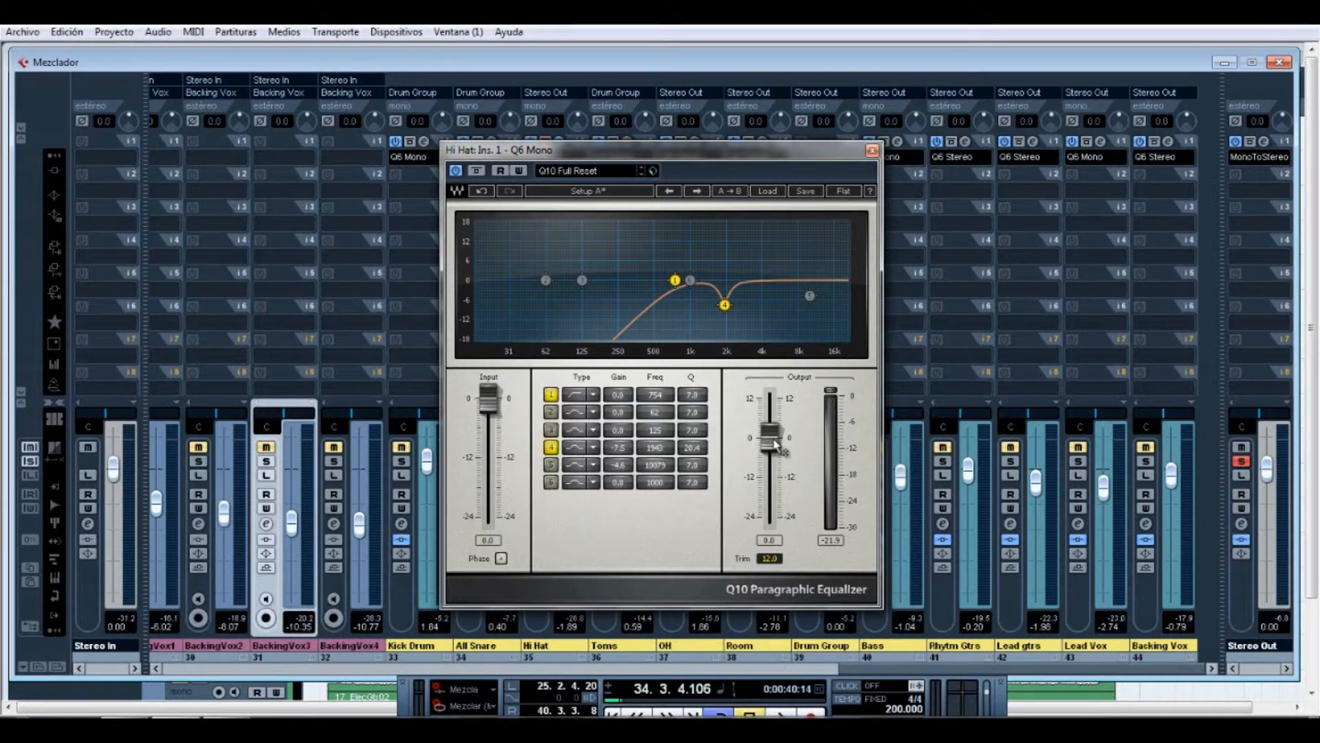
- Raise the Hi Hat equalizer's output level to 1.2 dB while the track plays
left_click_drag(773, 444, 770, 404)
key("space")
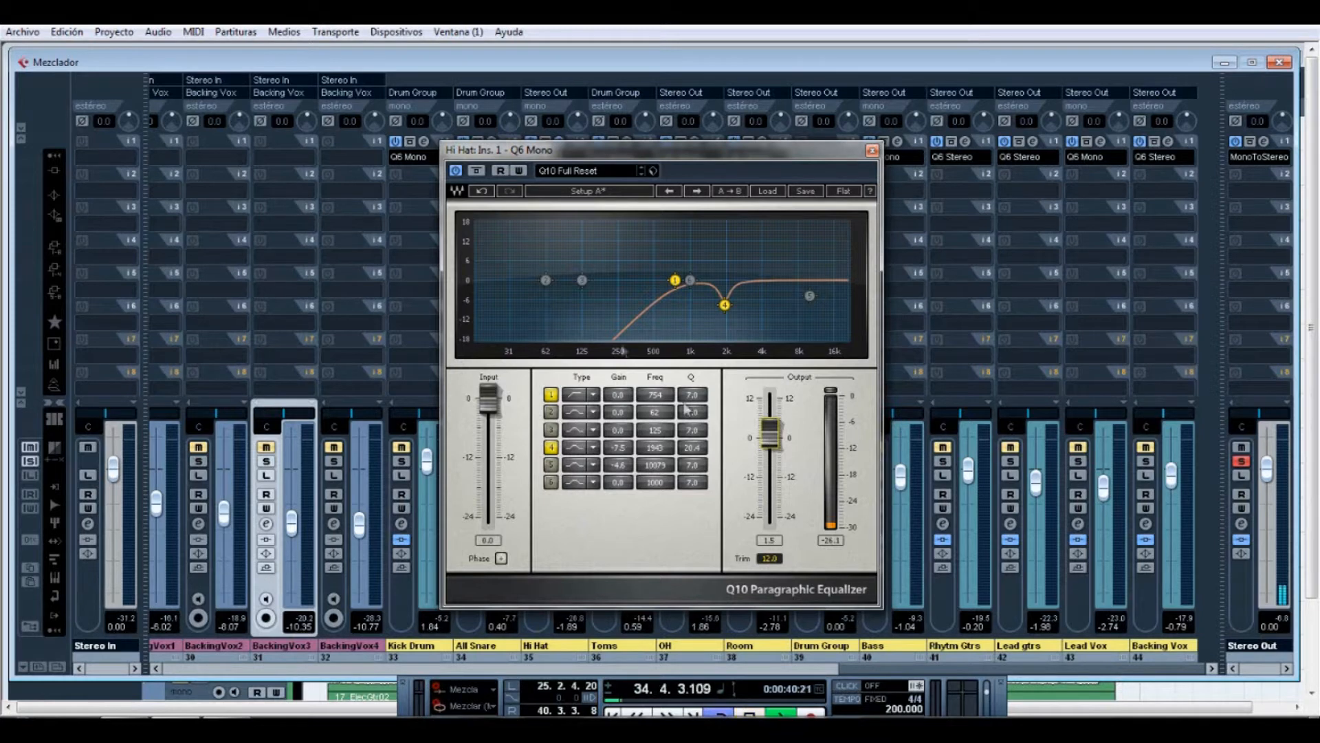
left_click_drag(769, 436, 771, 444)
- Compare the hi-hat against the bypassed equalizer, and close the equalizer and take the Hi Hat channel out of solo
left_click(475, 172)
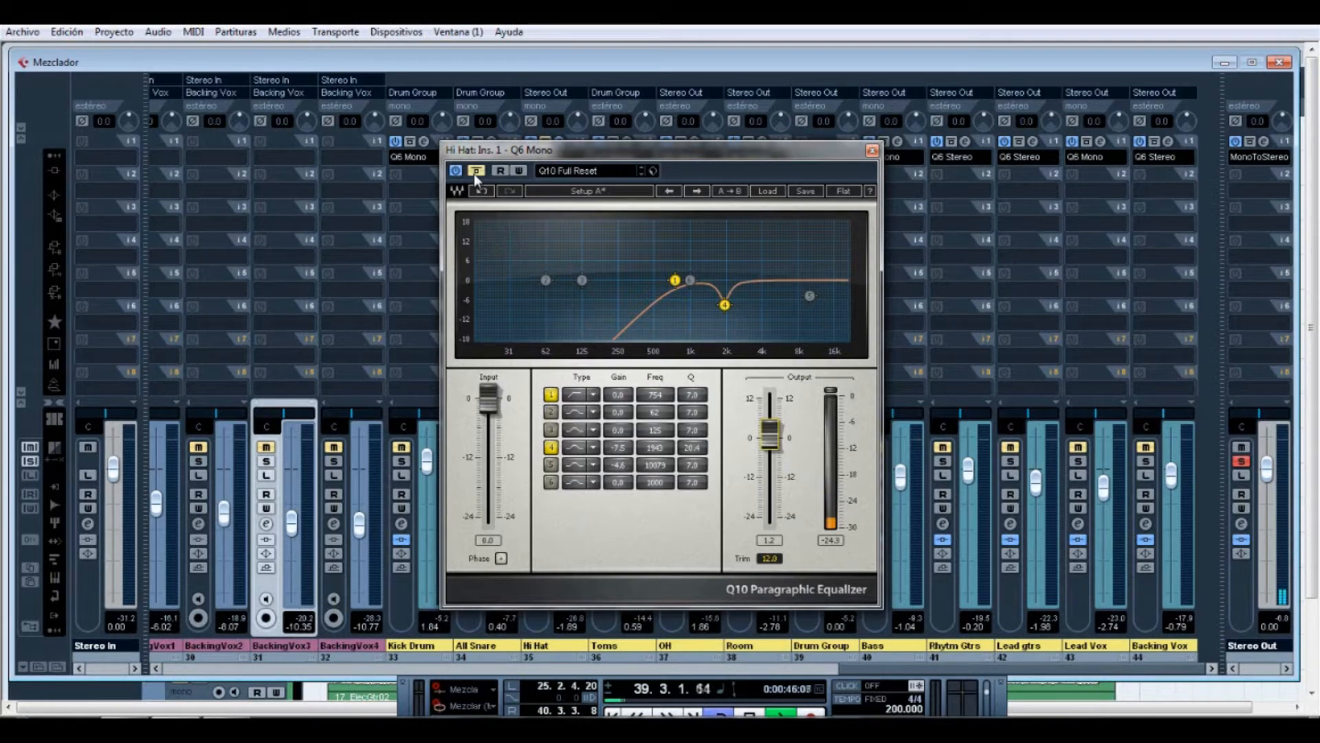
left_click(475, 171)
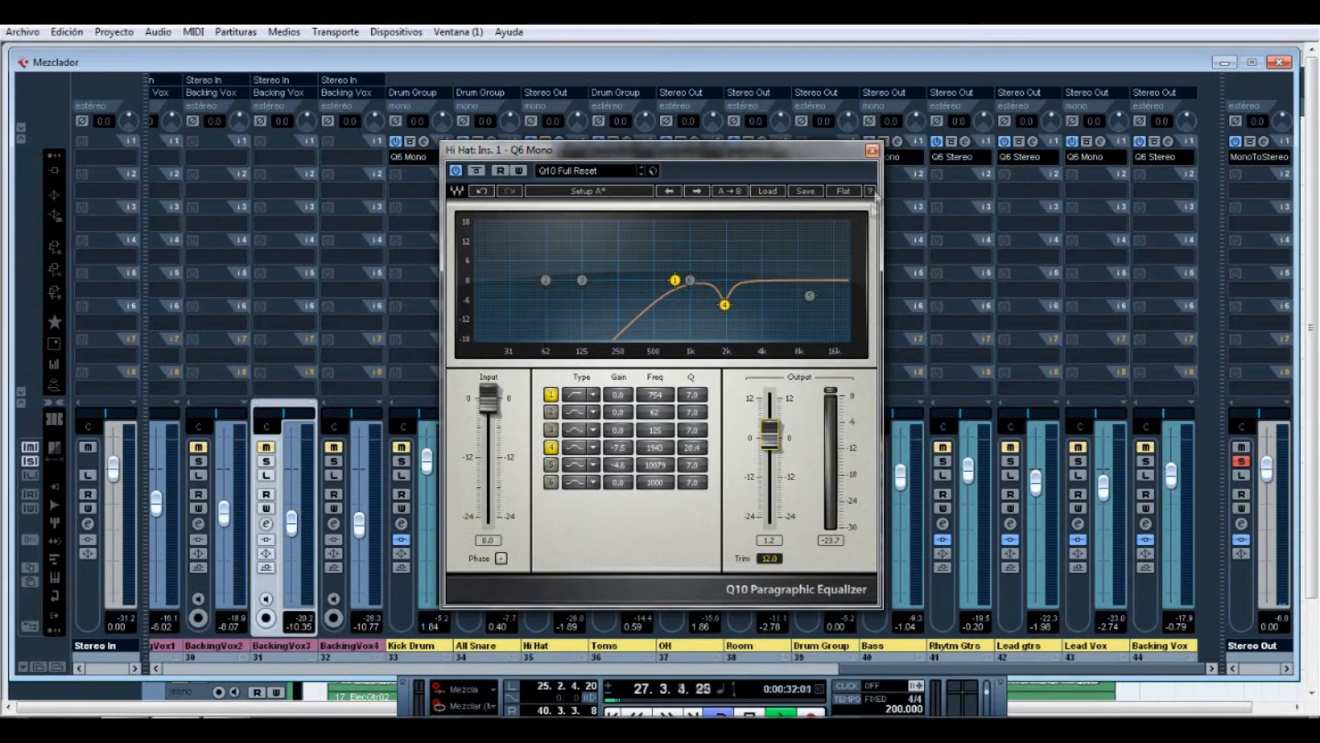
left_click(872, 150)
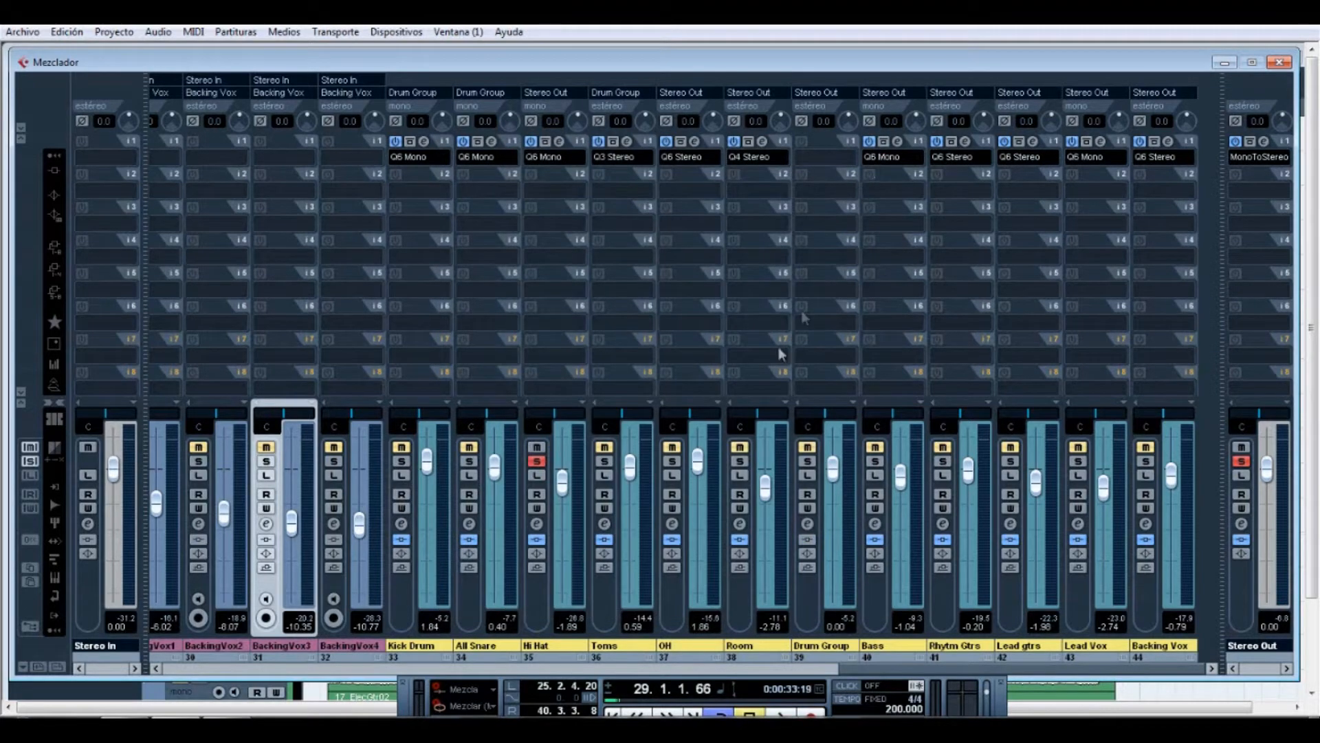
left_click(537, 462)
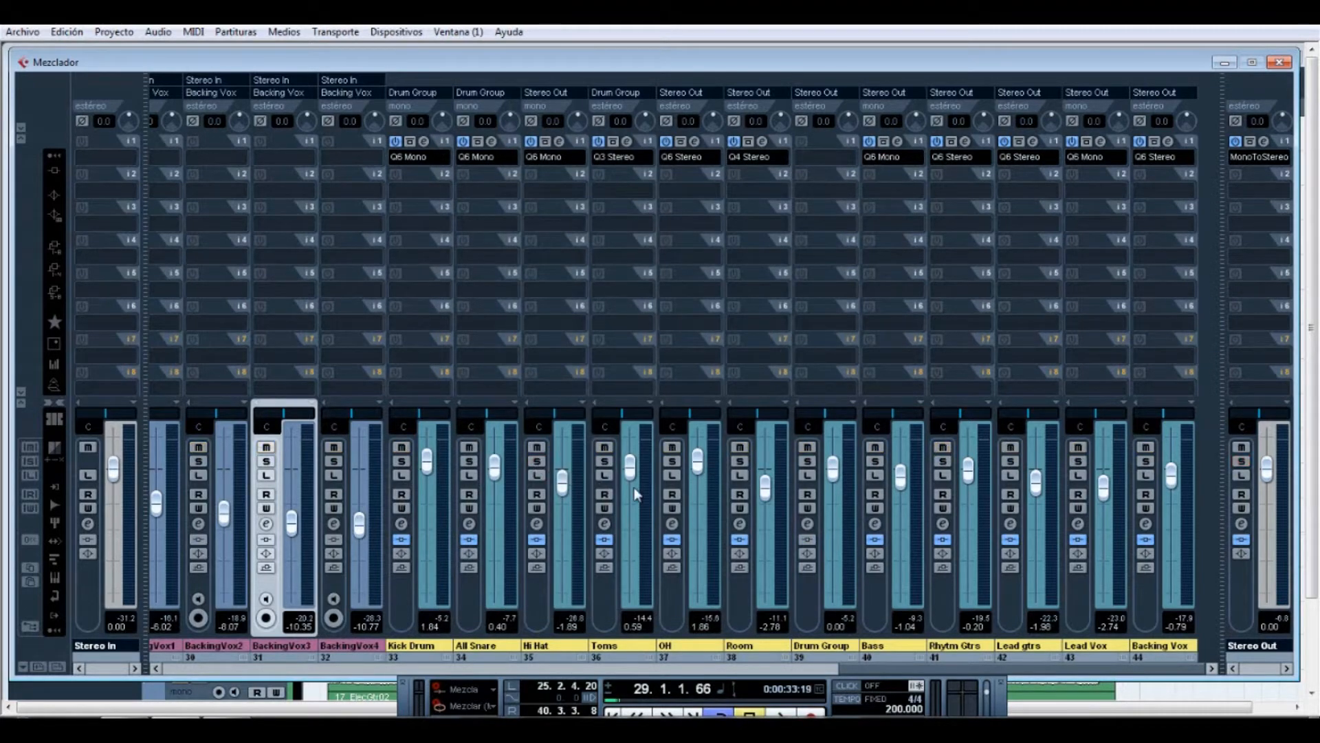
- Inspect the equalizer on the Toms group and the filter curves of the Q6 equalizers on channels Tom1 to Tom5
left_click(626, 142)
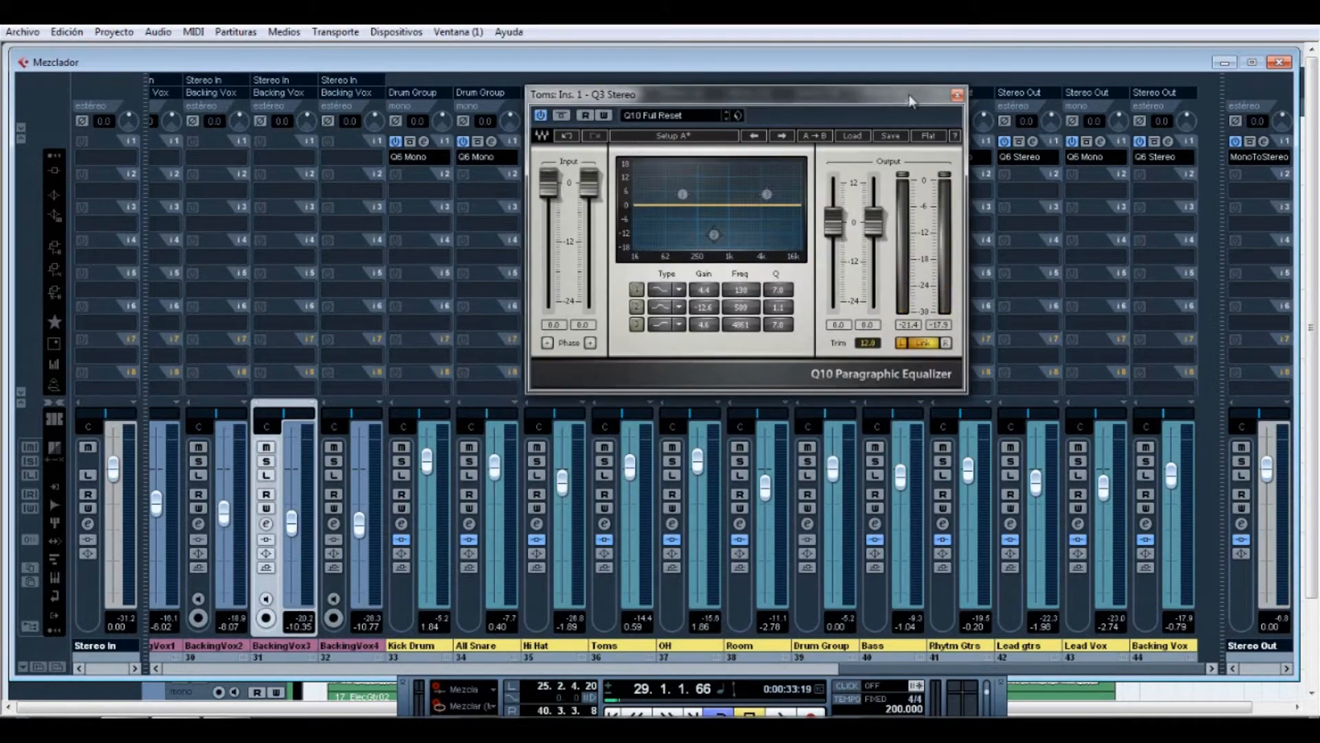
left_click(956, 96)
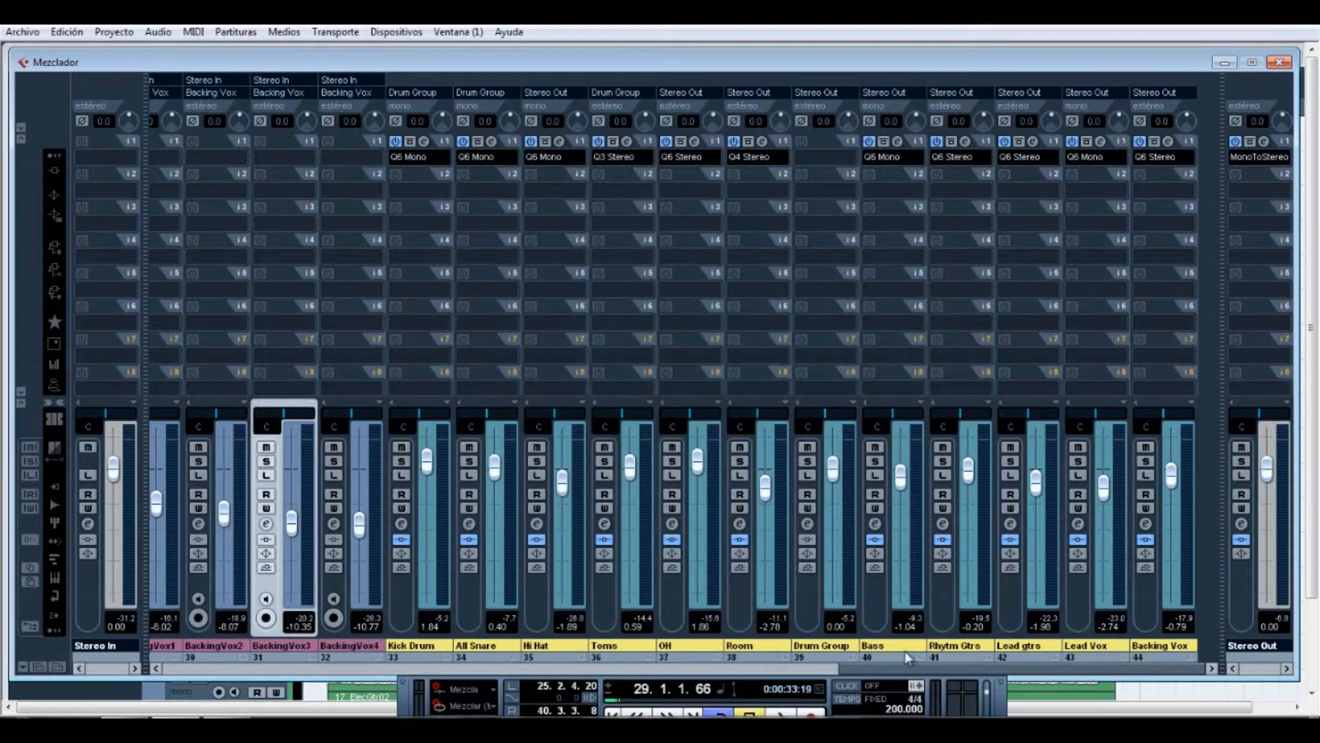
left_click_drag(1014, 671, 352, 676)
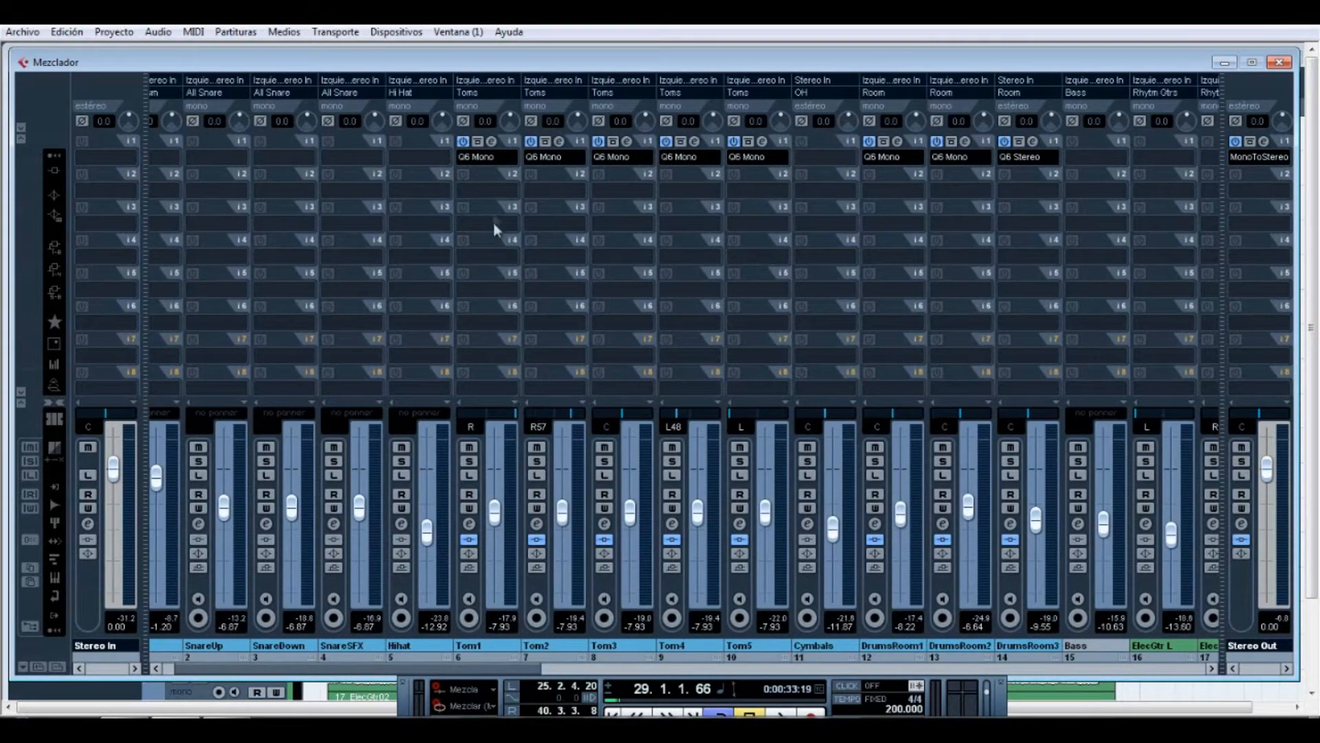
left_click(492, 141)
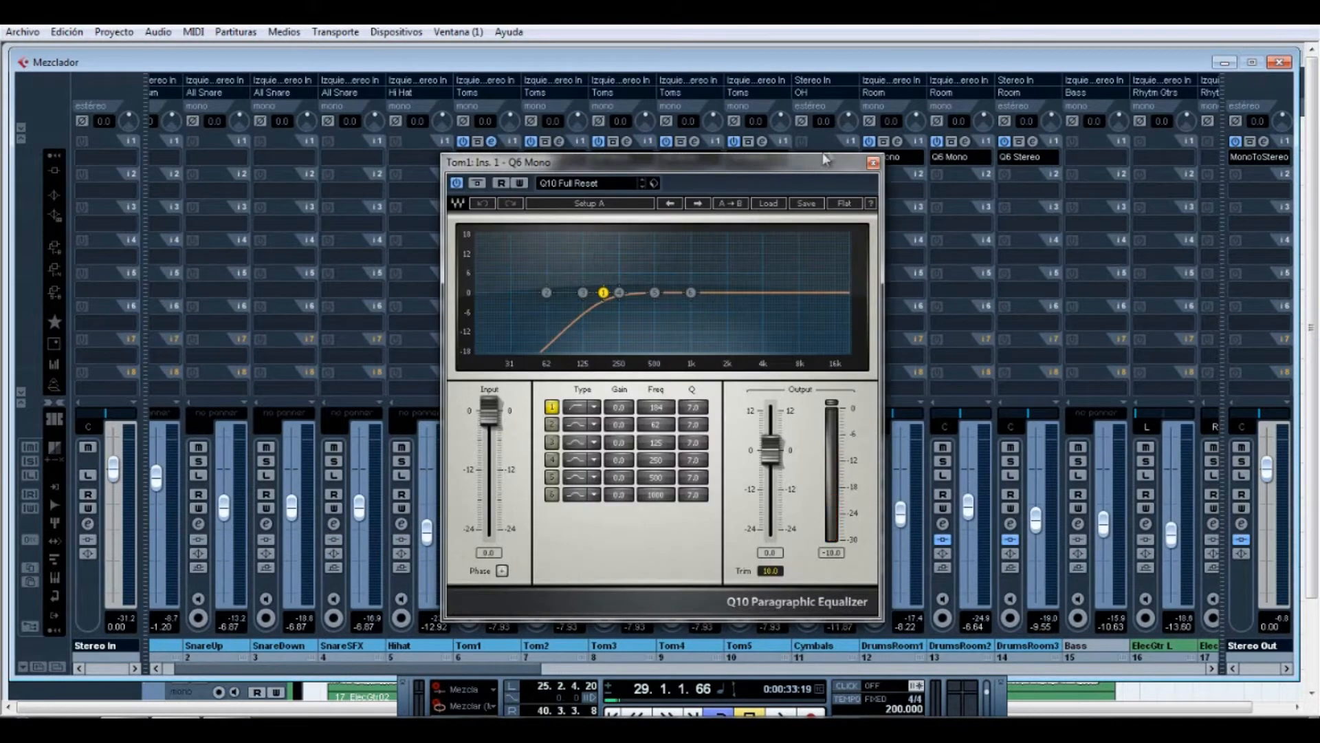
left_click(873, 164)
left_click(559, 140)
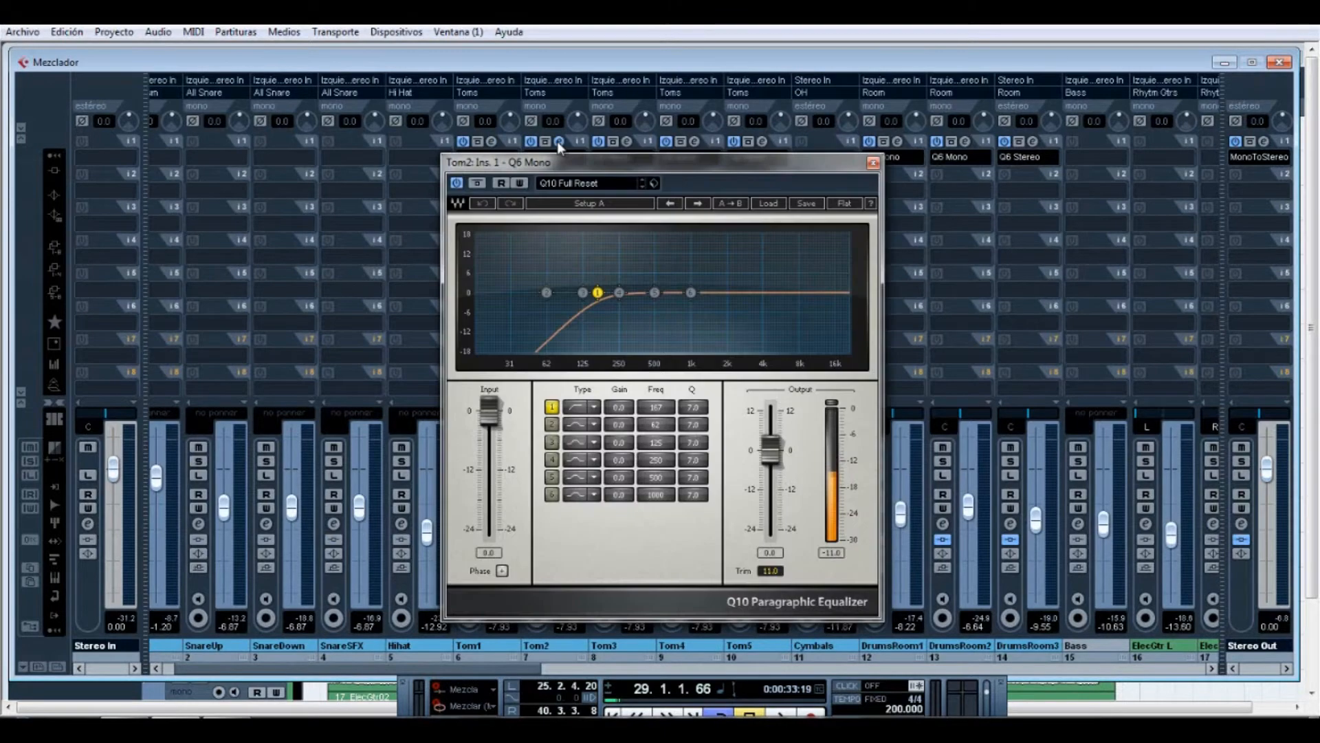
left_click(872, 164)
left_click(626, 142)
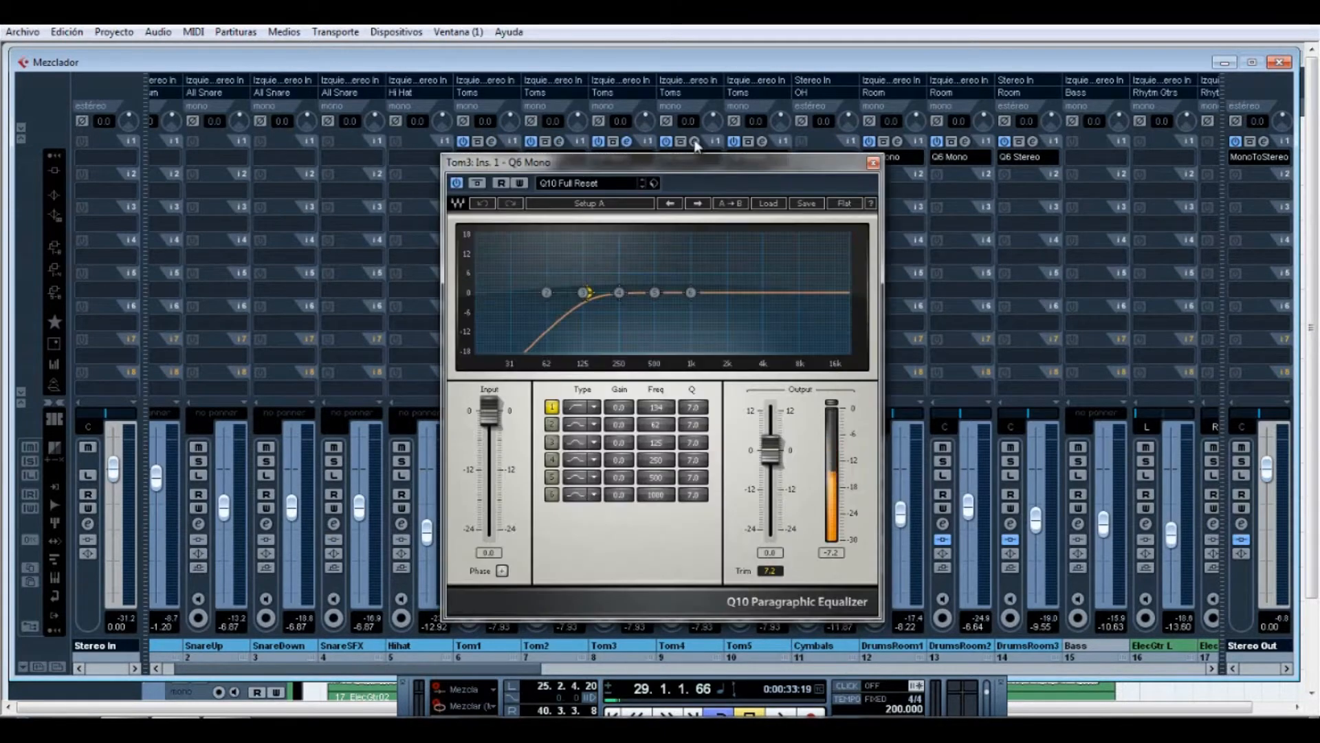
left_click(873, 163)
left_click(695, 141)
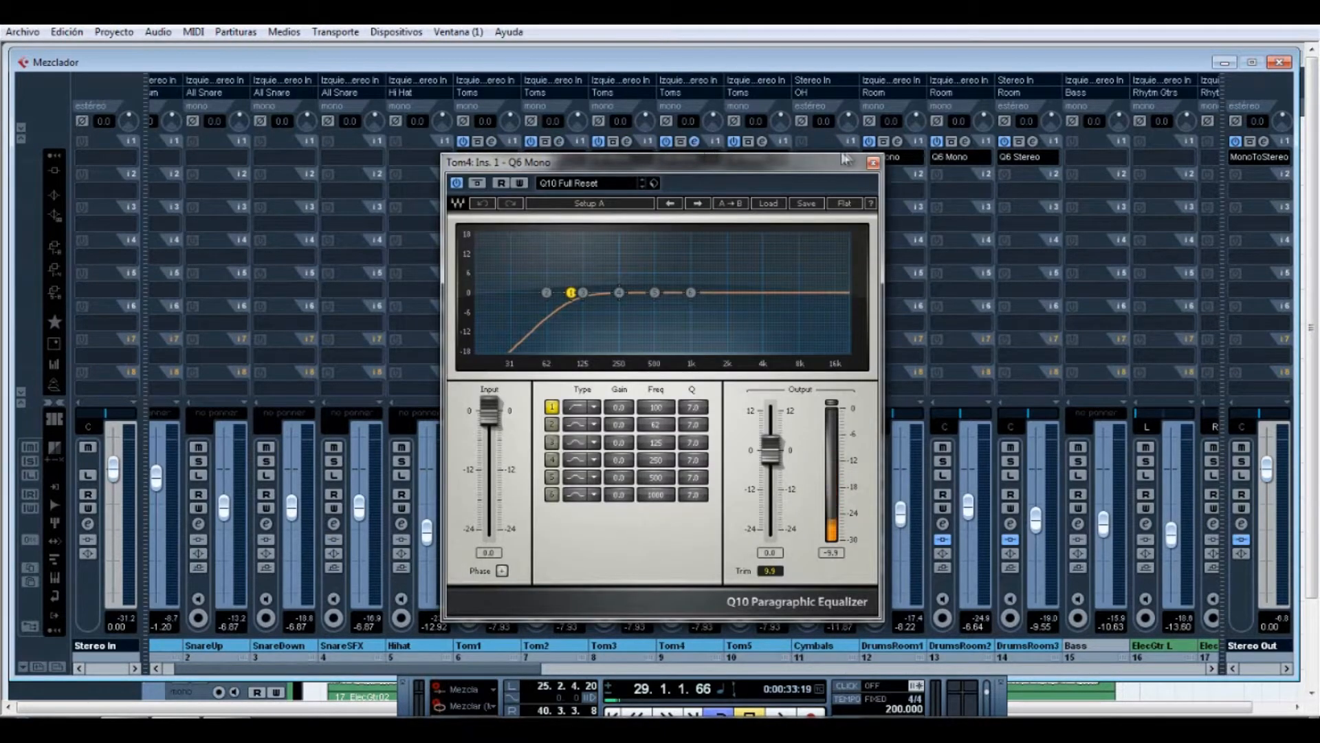
left_click(873, 164)
left_click(762, 141)
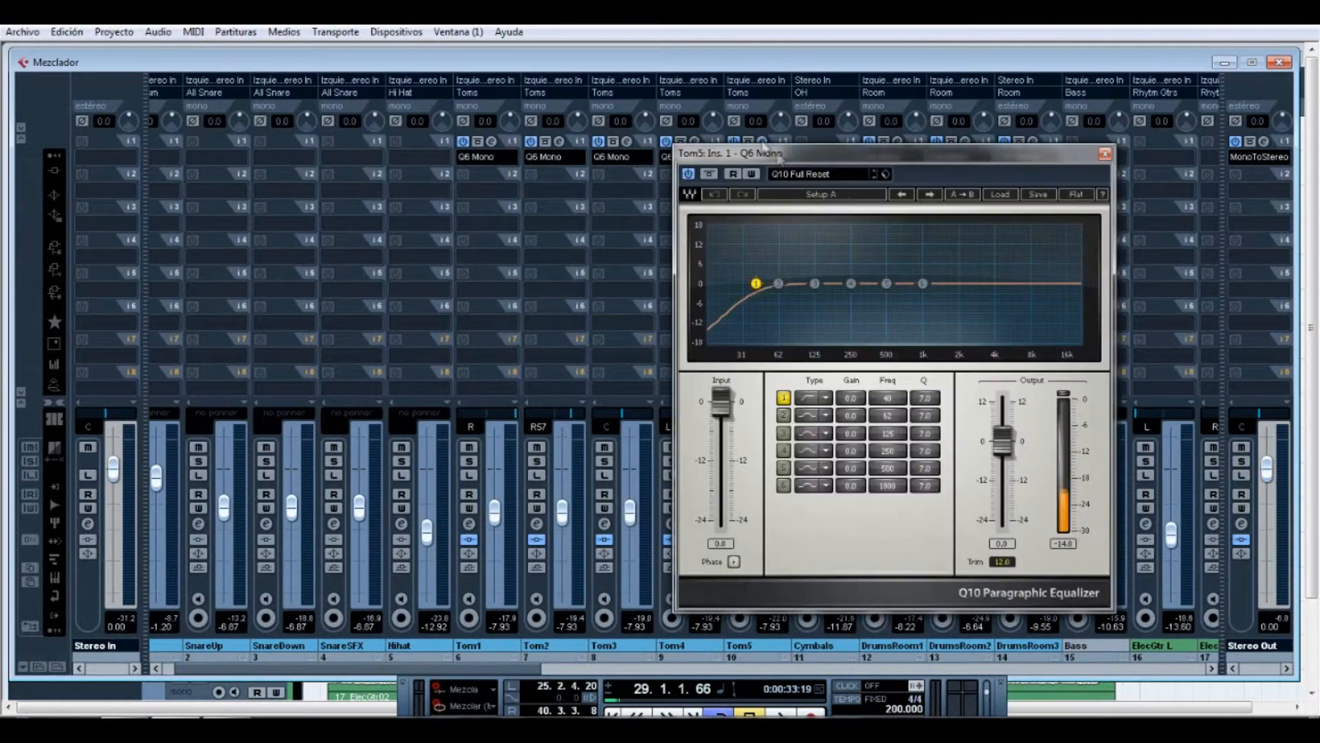
left_click(1104, 155)
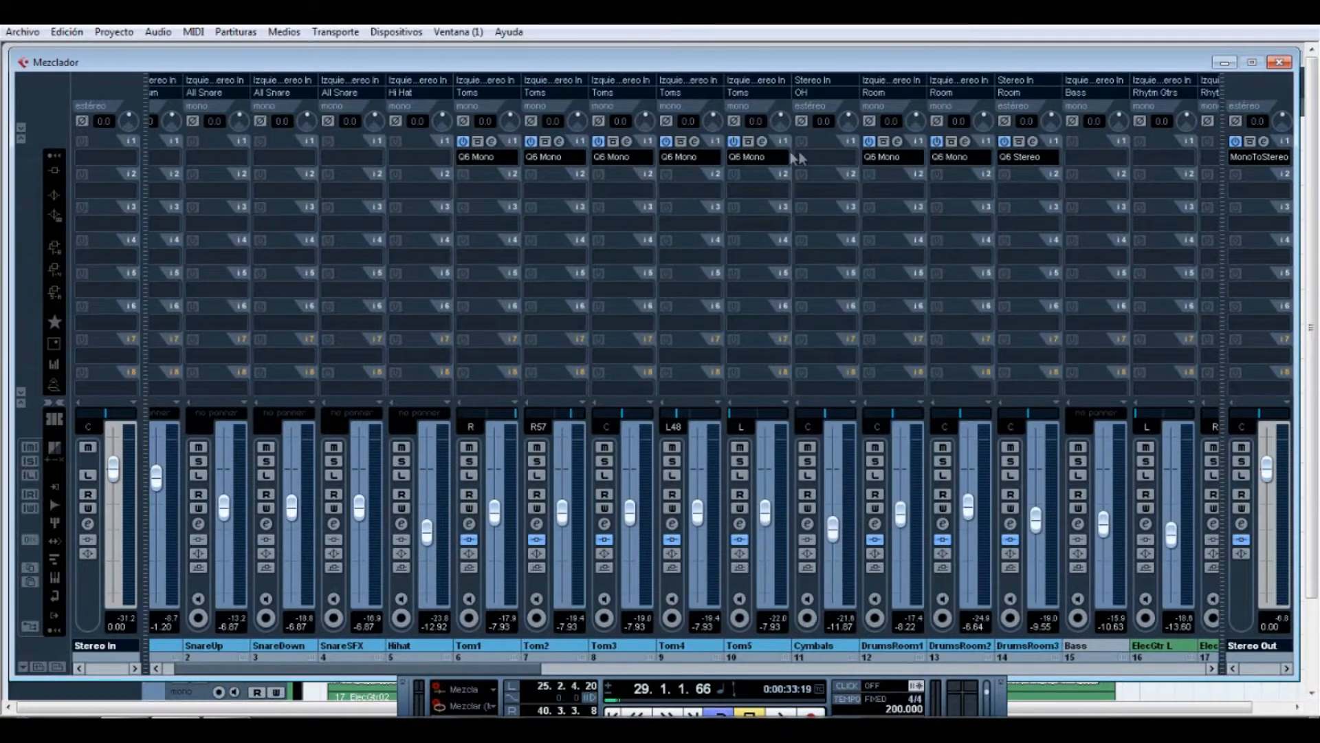
left_click(762, 141)
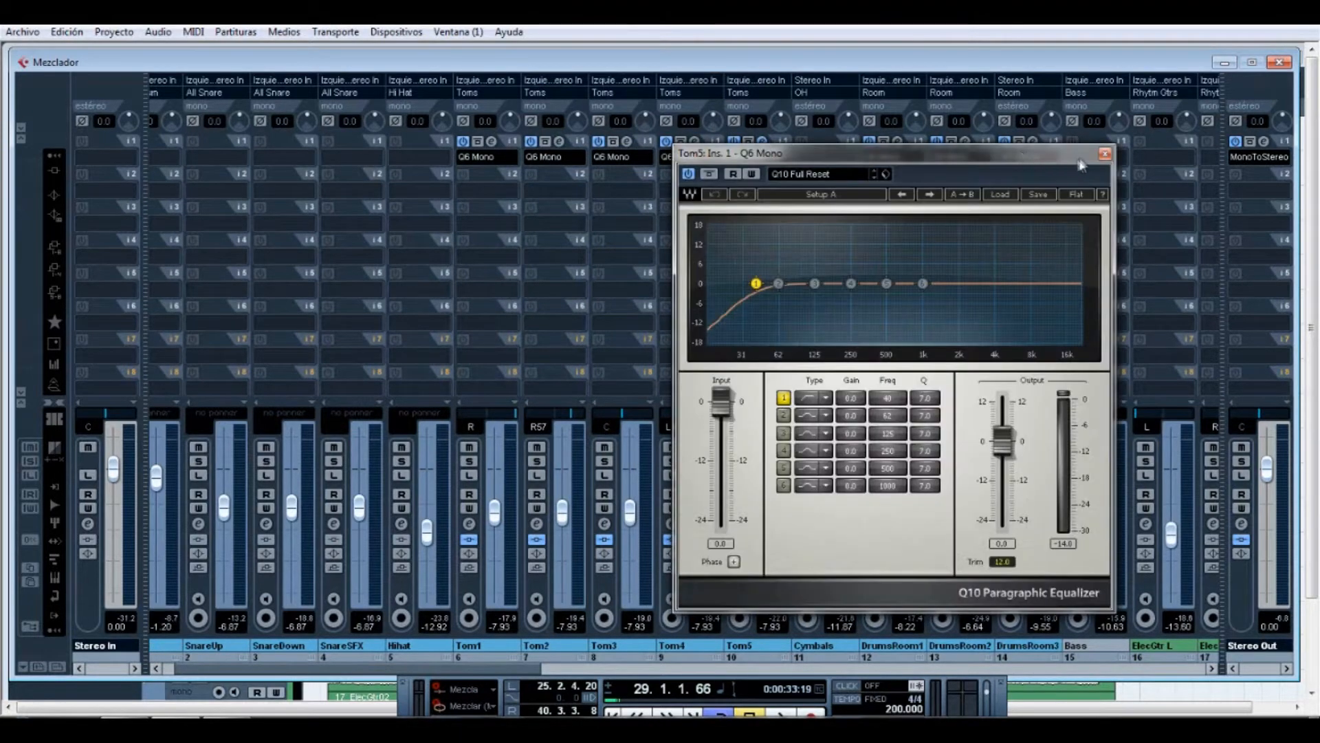
left_click(1104, 155)
- Look at the Toms group's Q3 Stereo equalizer again, and close it together with the mixer
left_click(1279, 63)
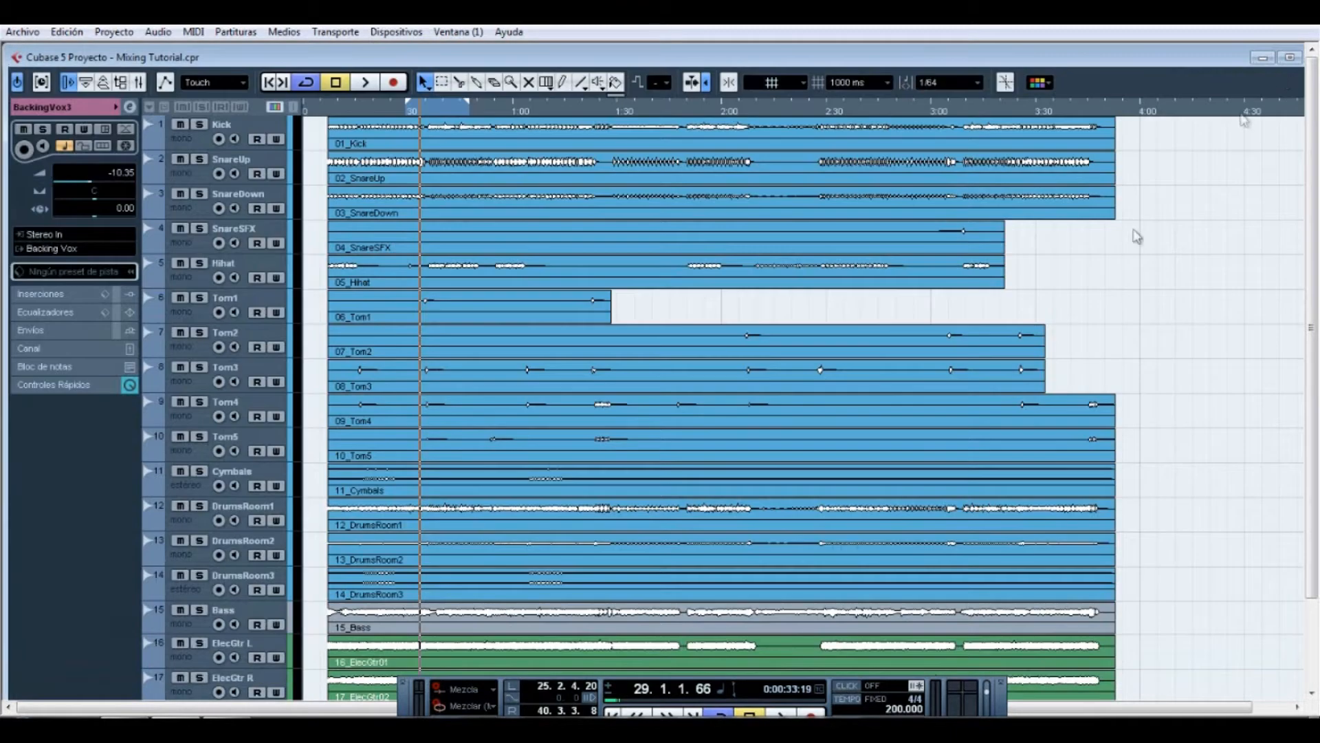
key("F3")
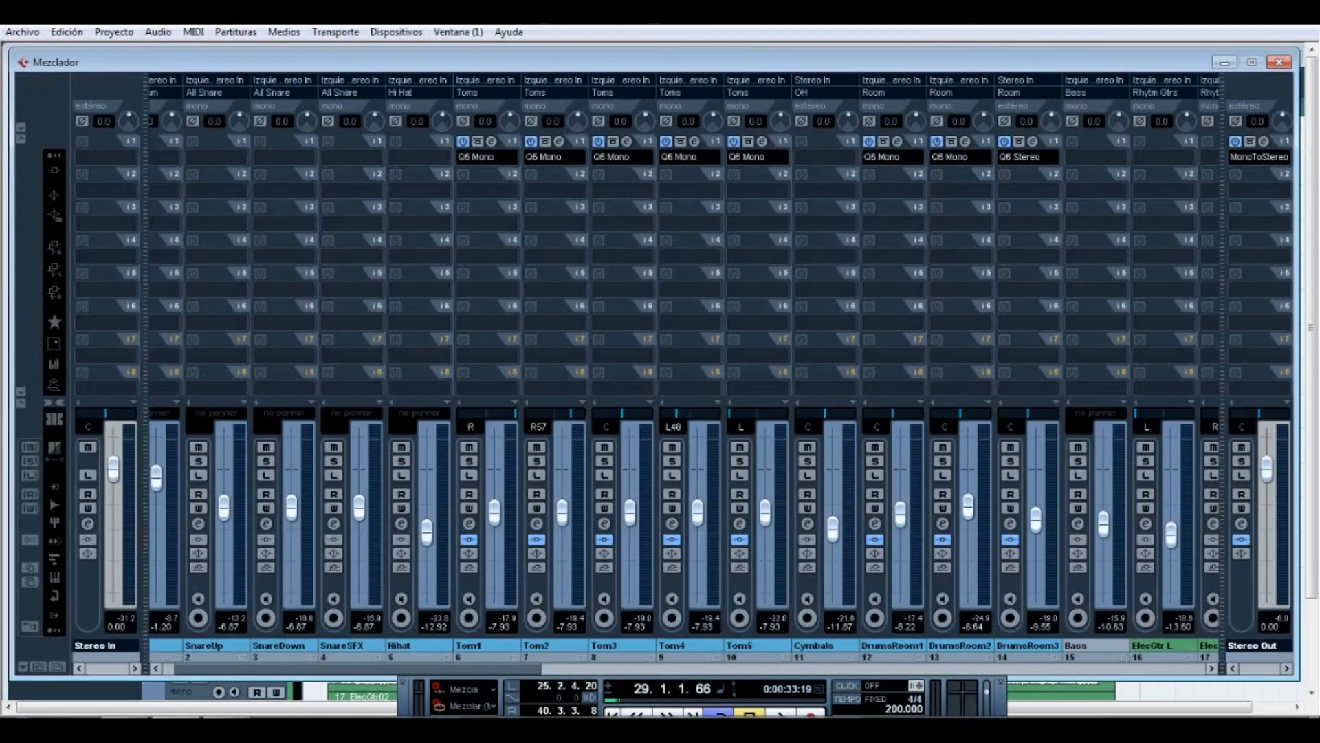
left_click_drag(428, 672, 931, 669)
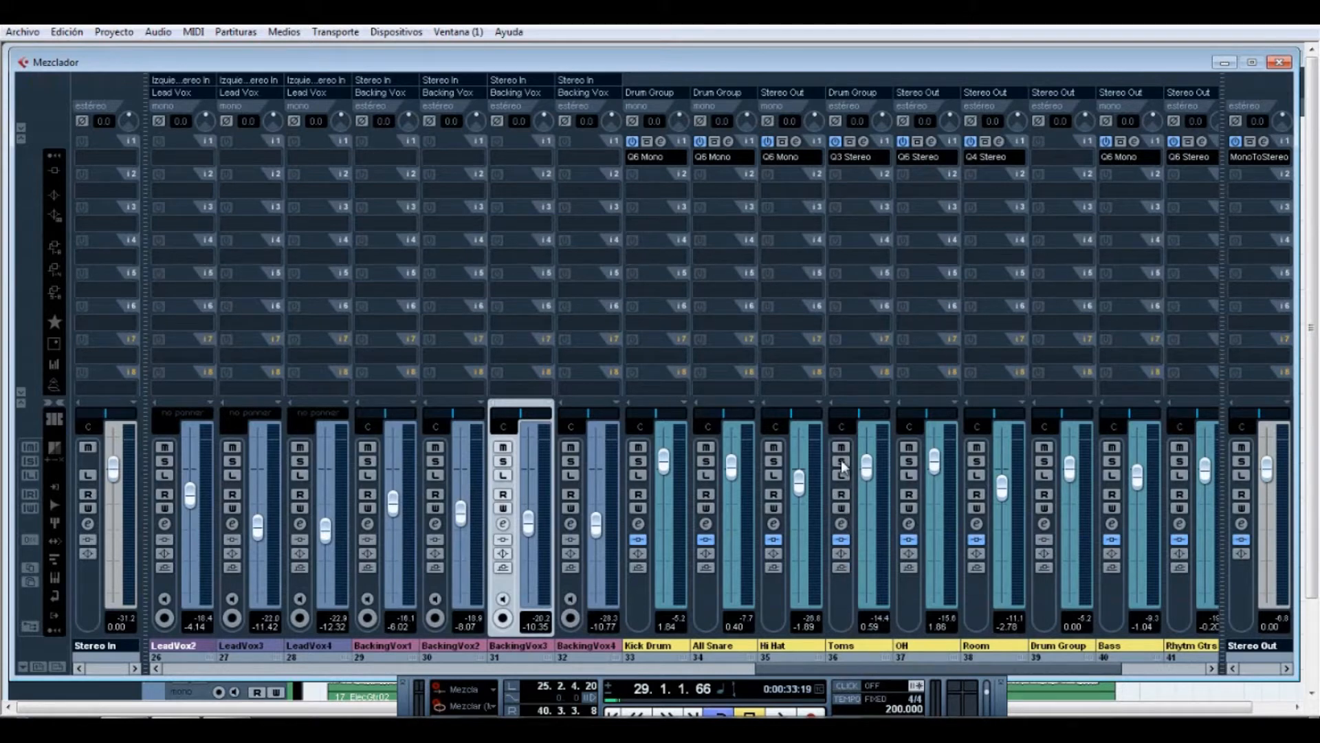
left_click(865, 143)
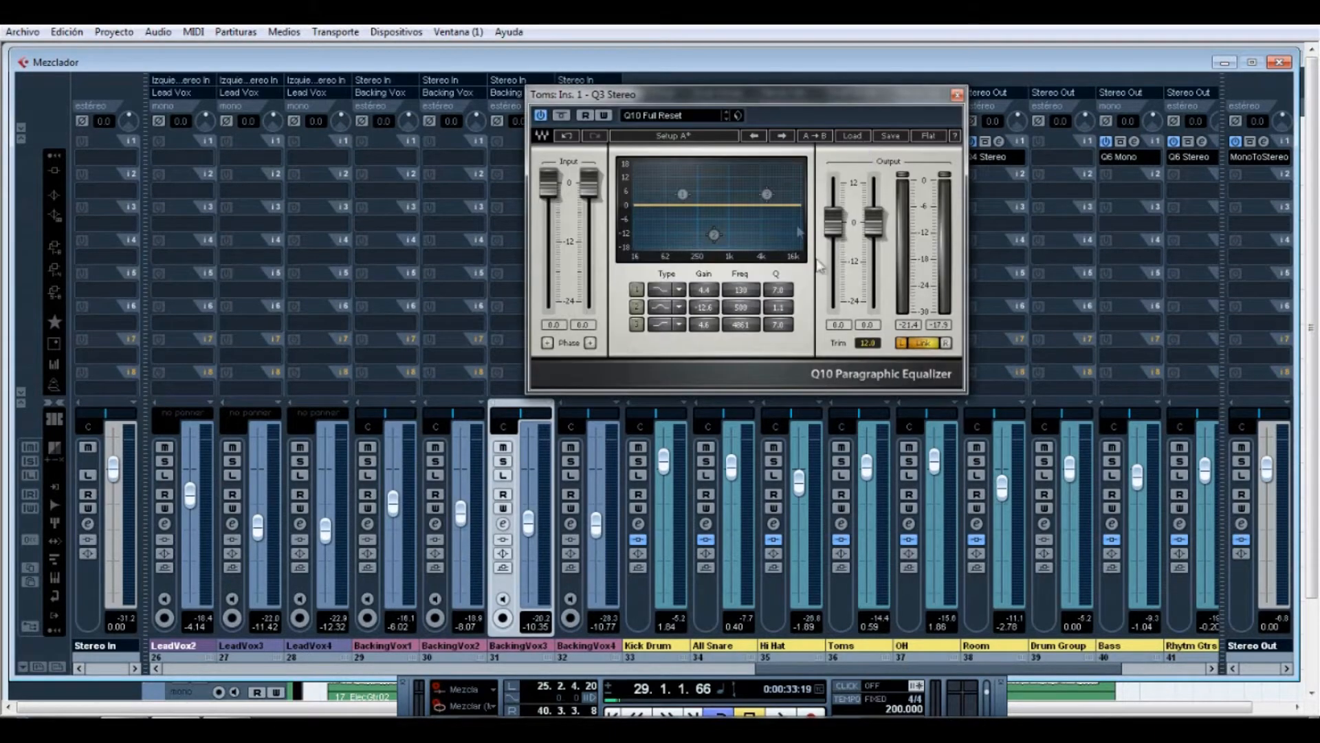
left_click_drag(868, 104, 580, 176)
left_click(1279, 62)
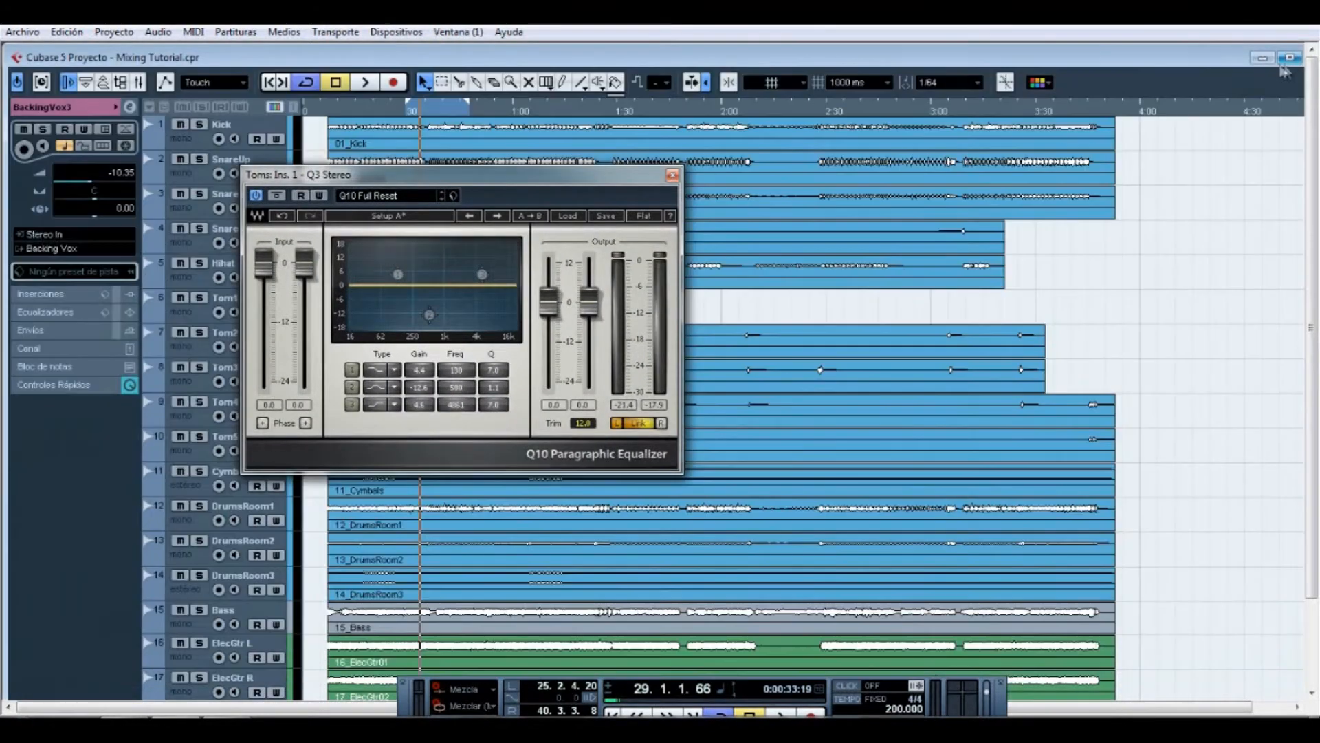
left_click(672, 176)
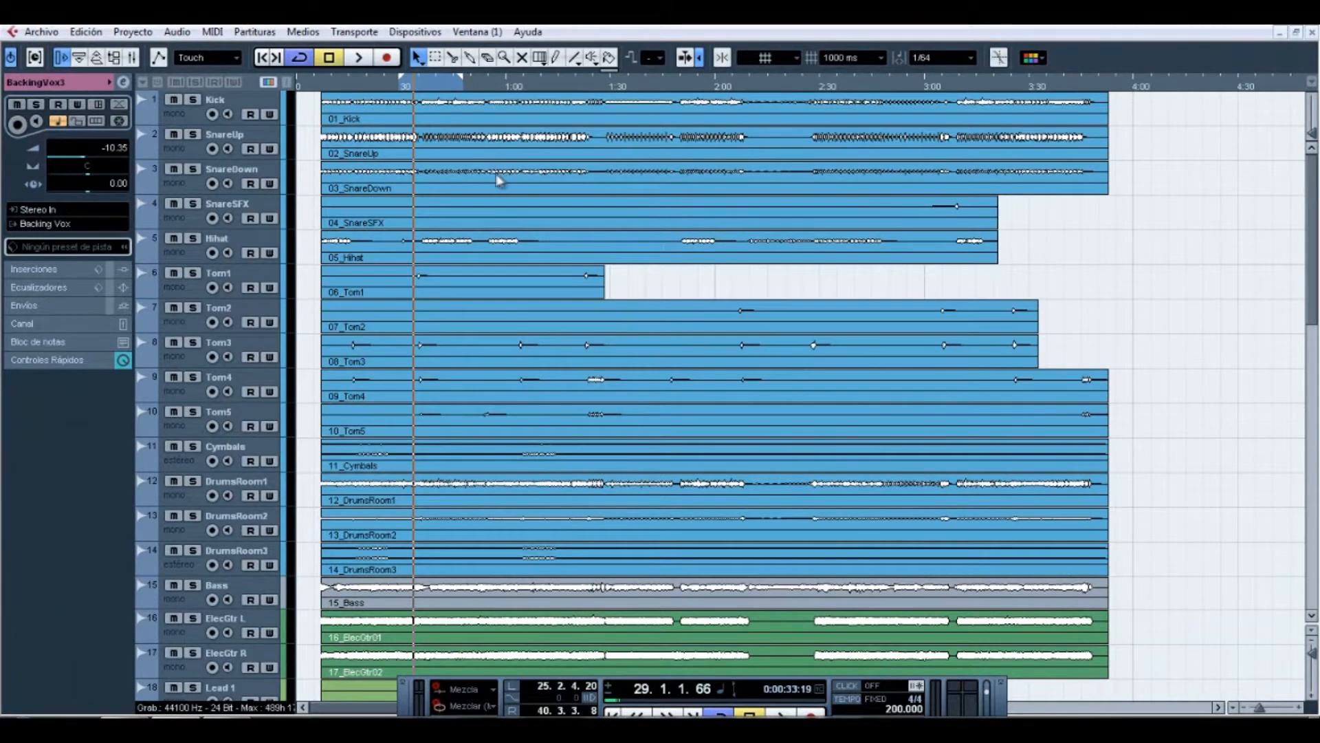
- Shorten the cycle range to the tom fill from 29.3.3.64 to 31.3.1.73, play it looped, and reopen the mixer
key("g")
key("g")
key("h")
key("h")
key("h")
key("h")
key("h")
key("h")
key("h")
key("h")
key("h")
key("h")
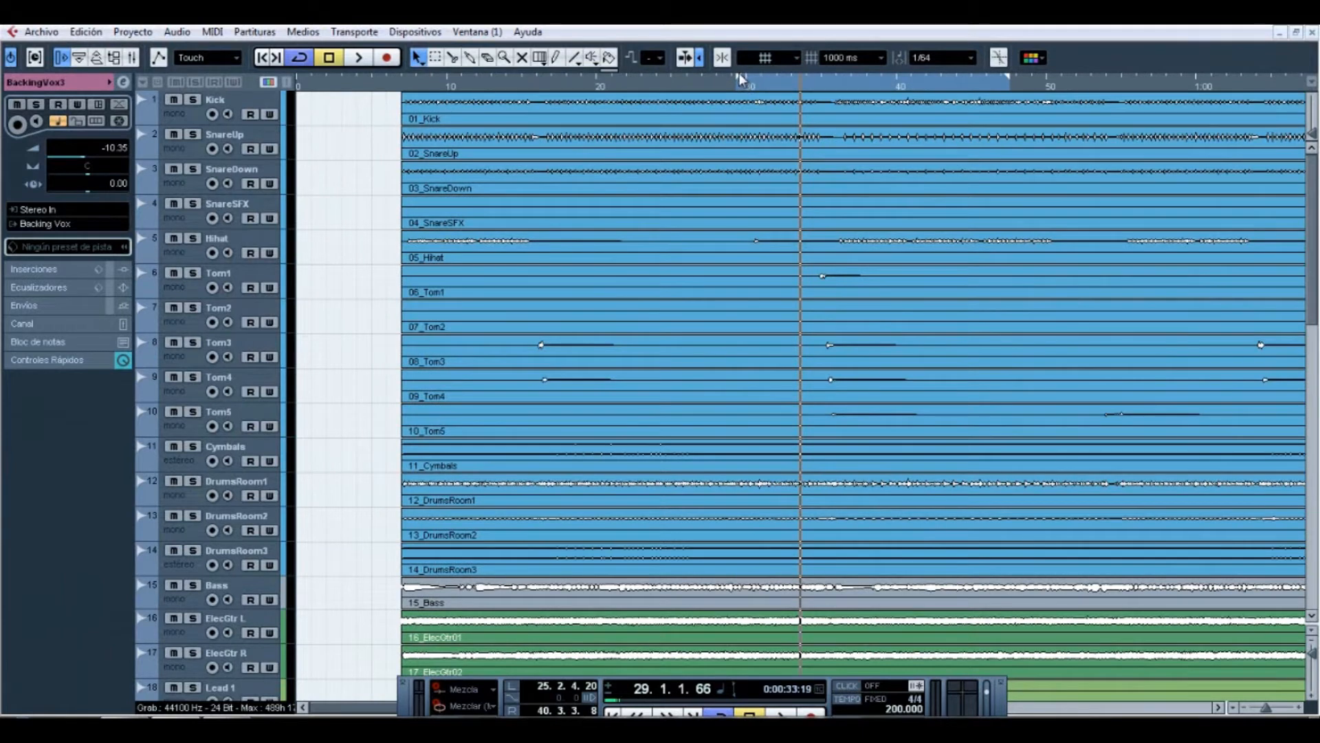
left_click_drag(739, 79, 817, 110)
left_click_drag(1006, 81, 868, 115)
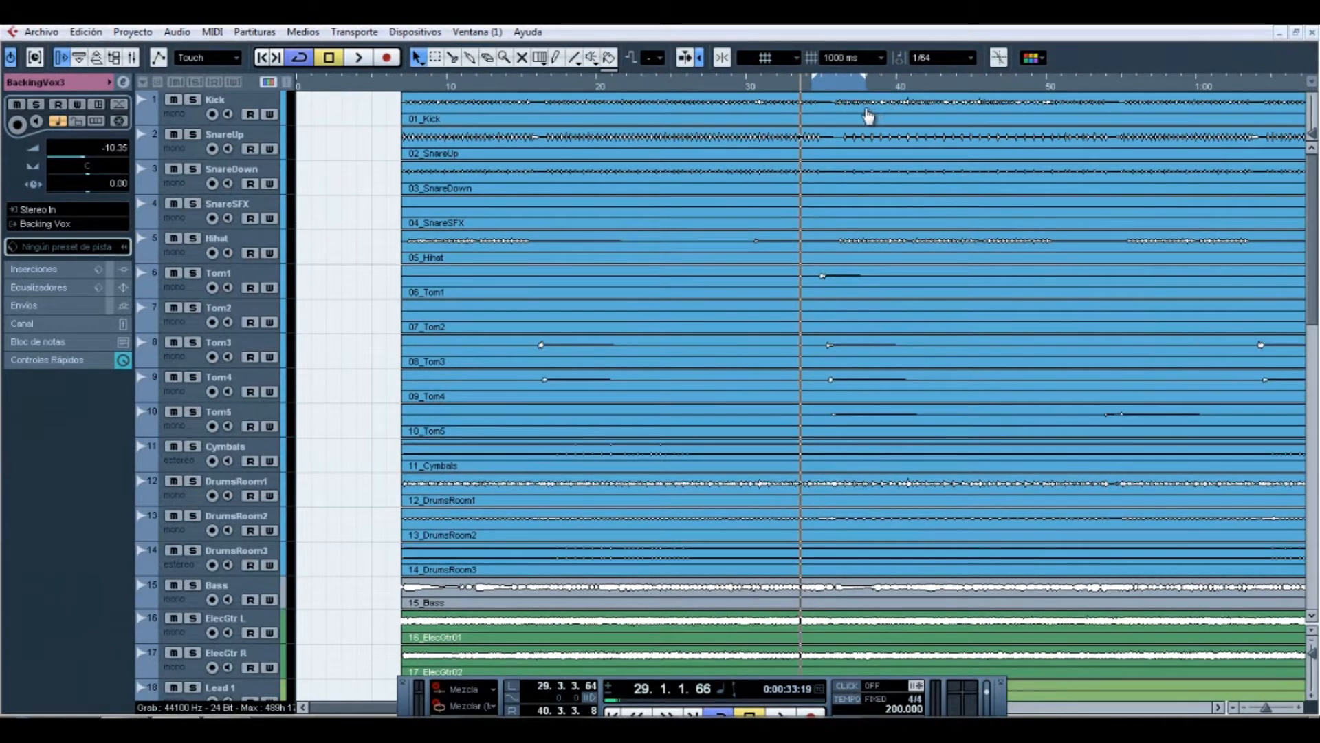
key("space")
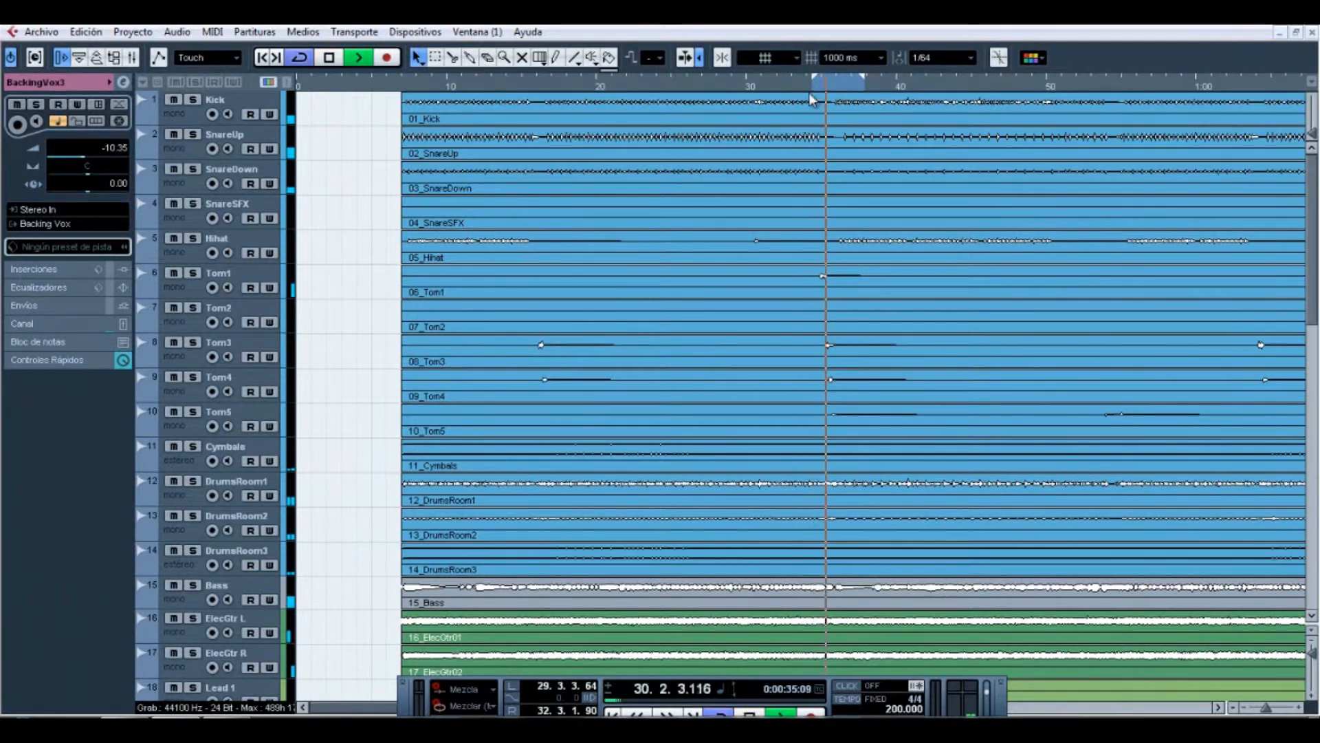
left_click_drag(864, 79, 846, 83)
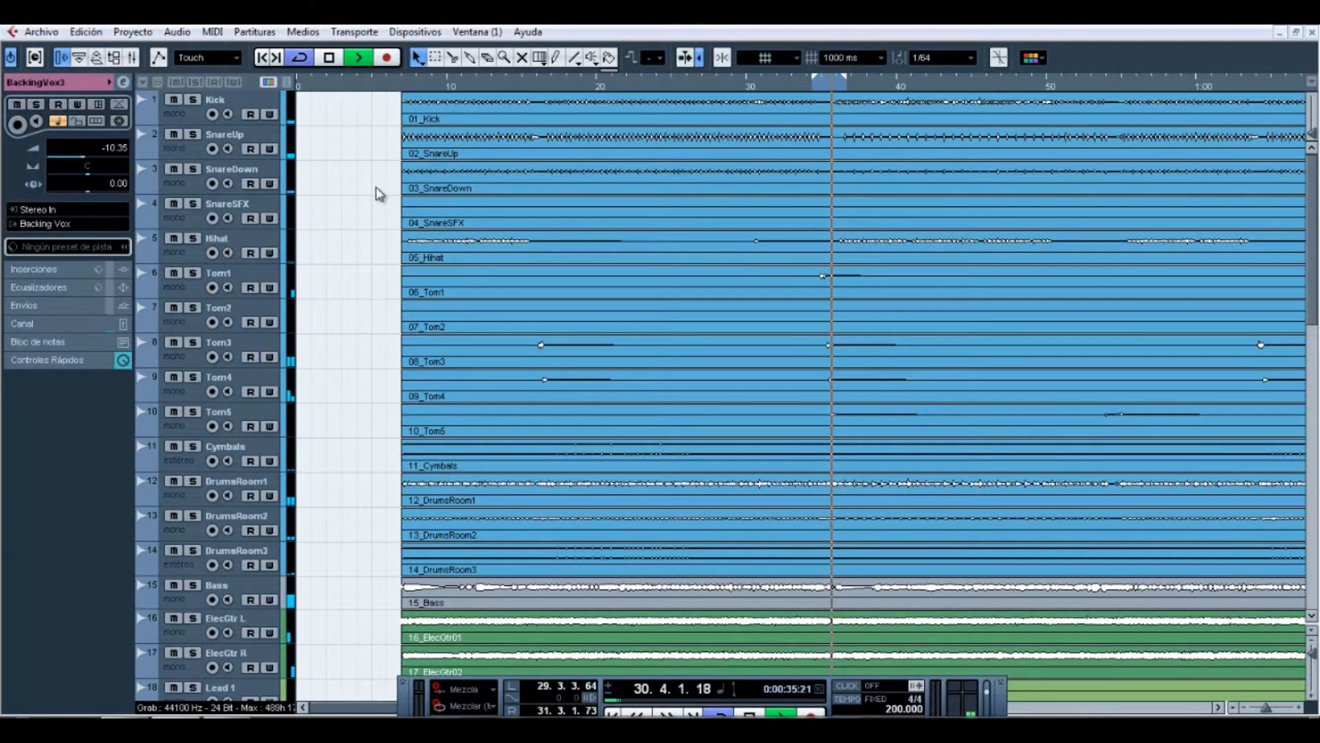
key("F3")
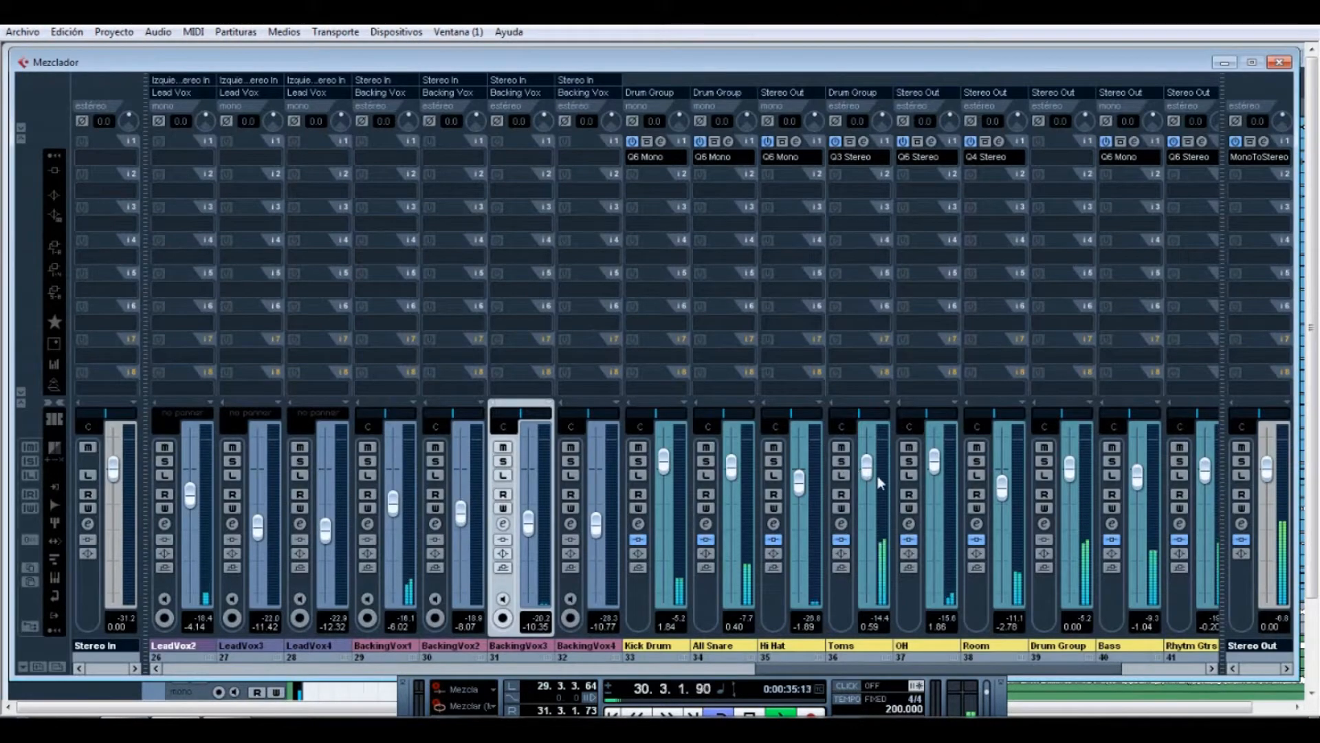
- Solo the Toms group and enable bands 1, 2 and 3 of its Q3 Stereo equalizer
left_click(841, 460)
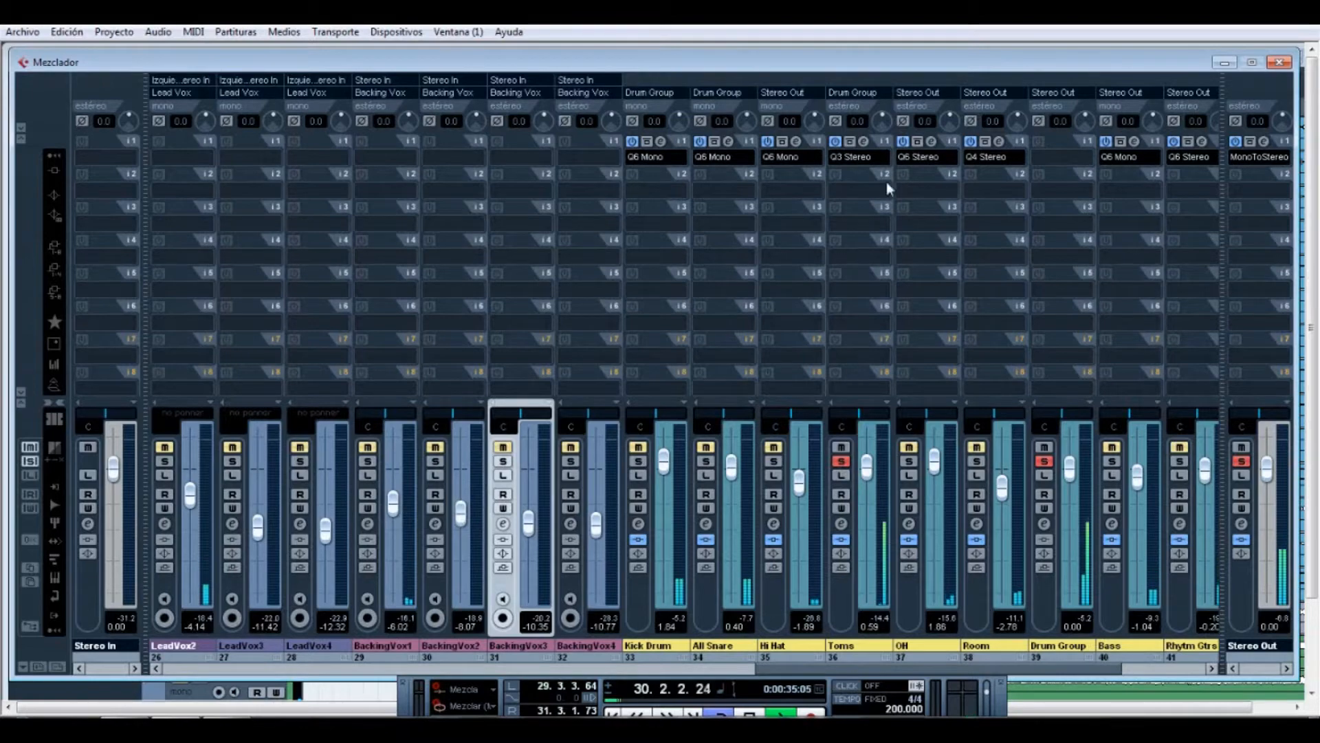
left_click(859, 155)
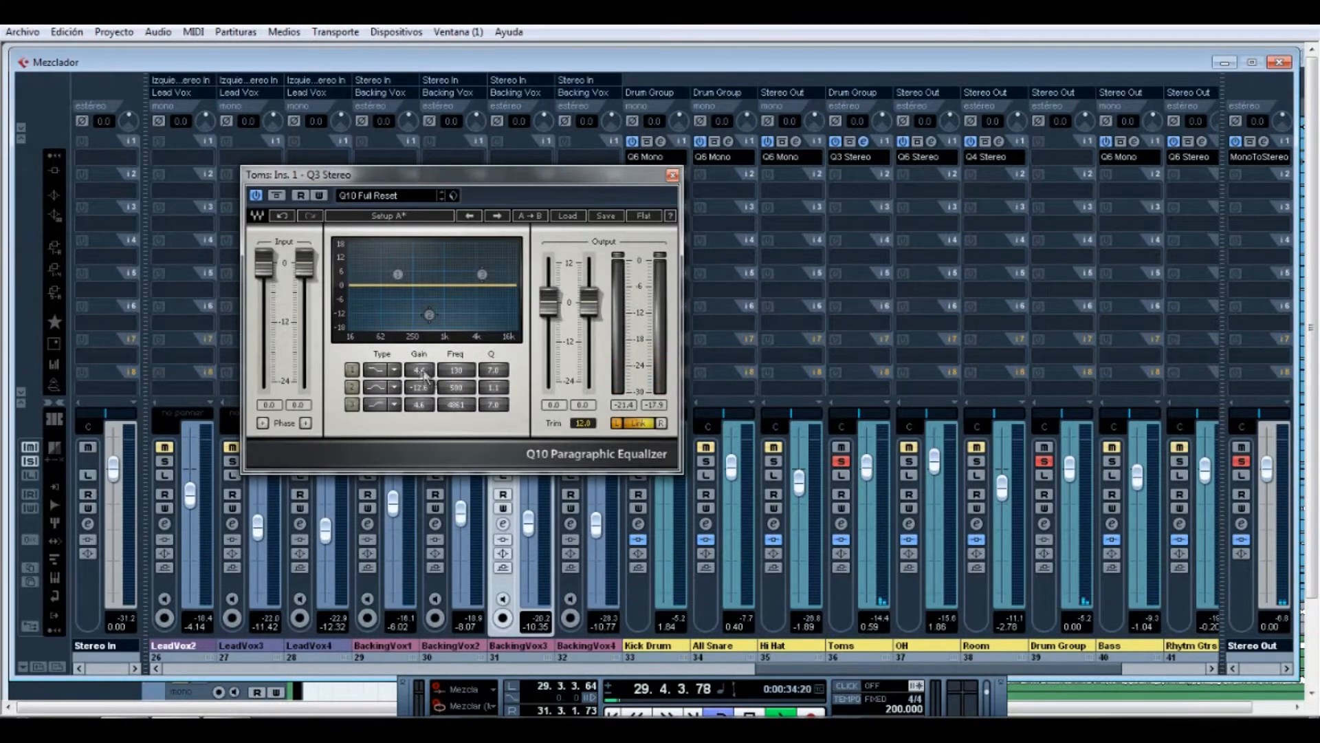
left_click(352, 371)
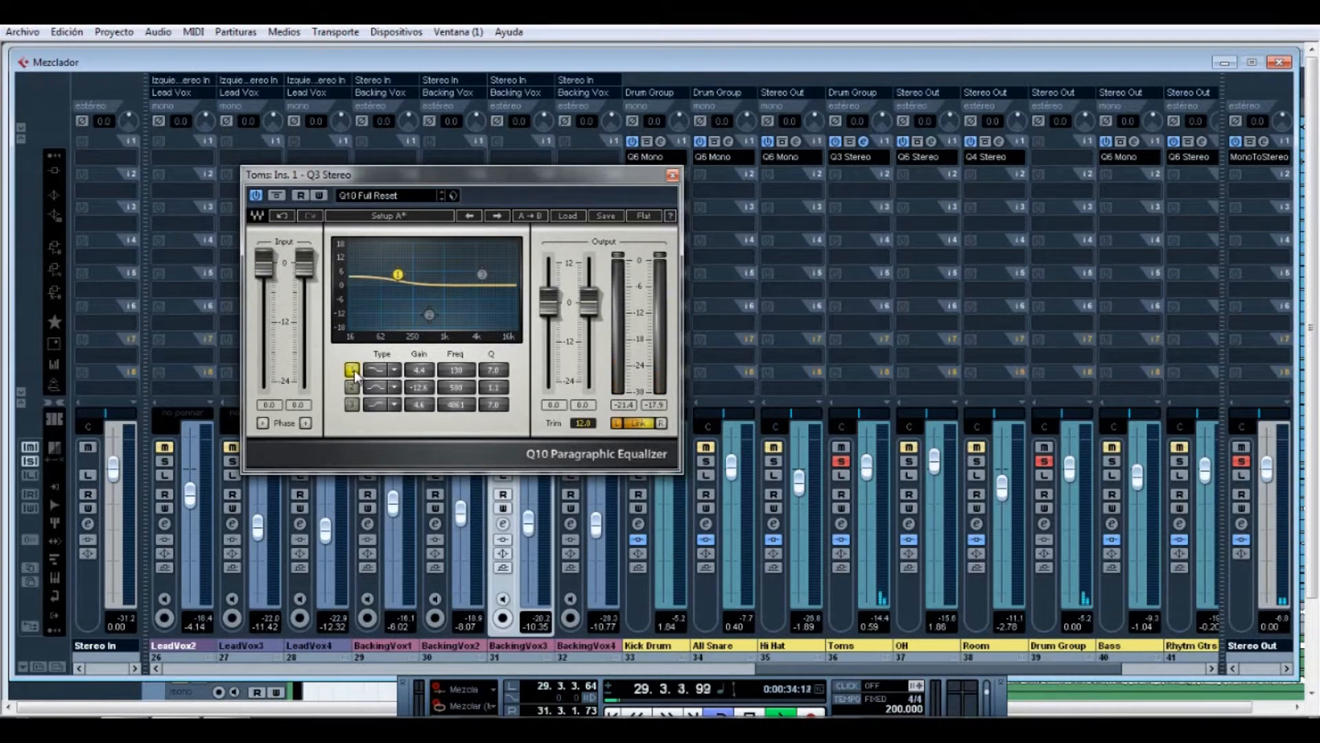
left_click(352, 387)
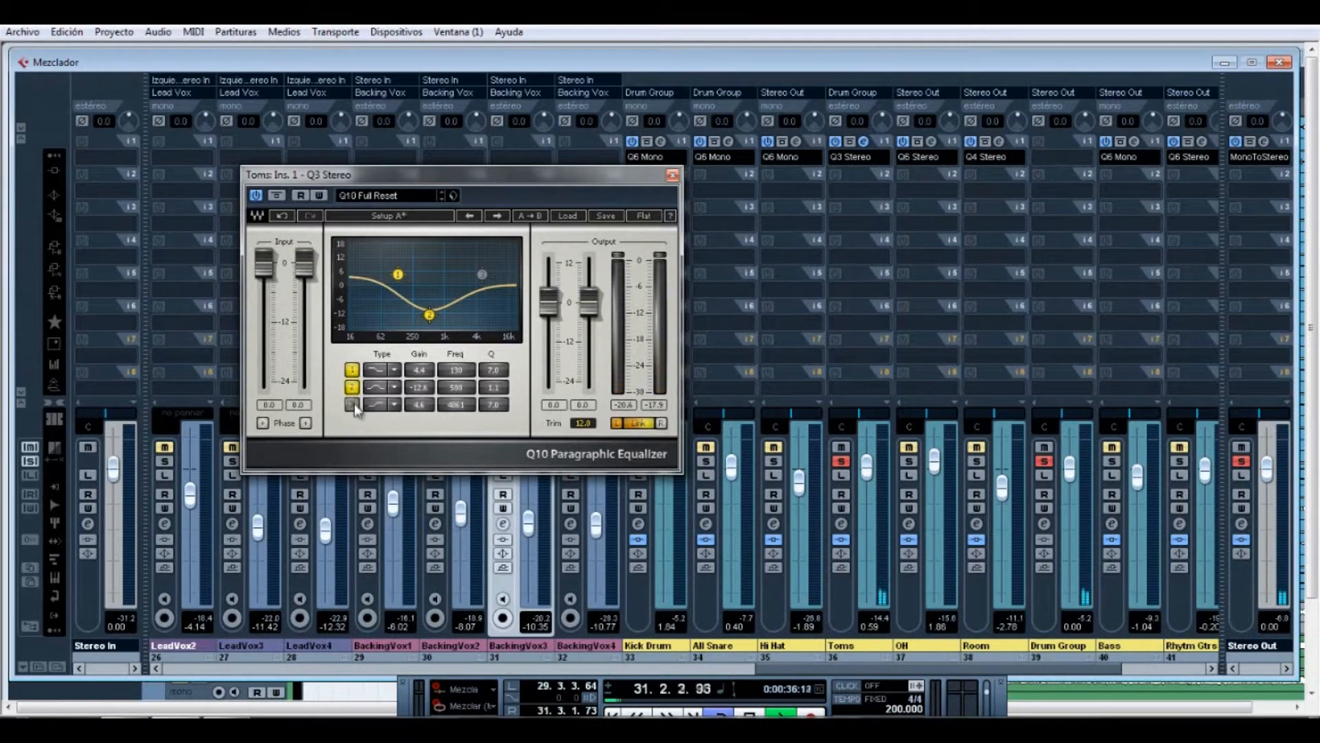
left_click(352, 404)
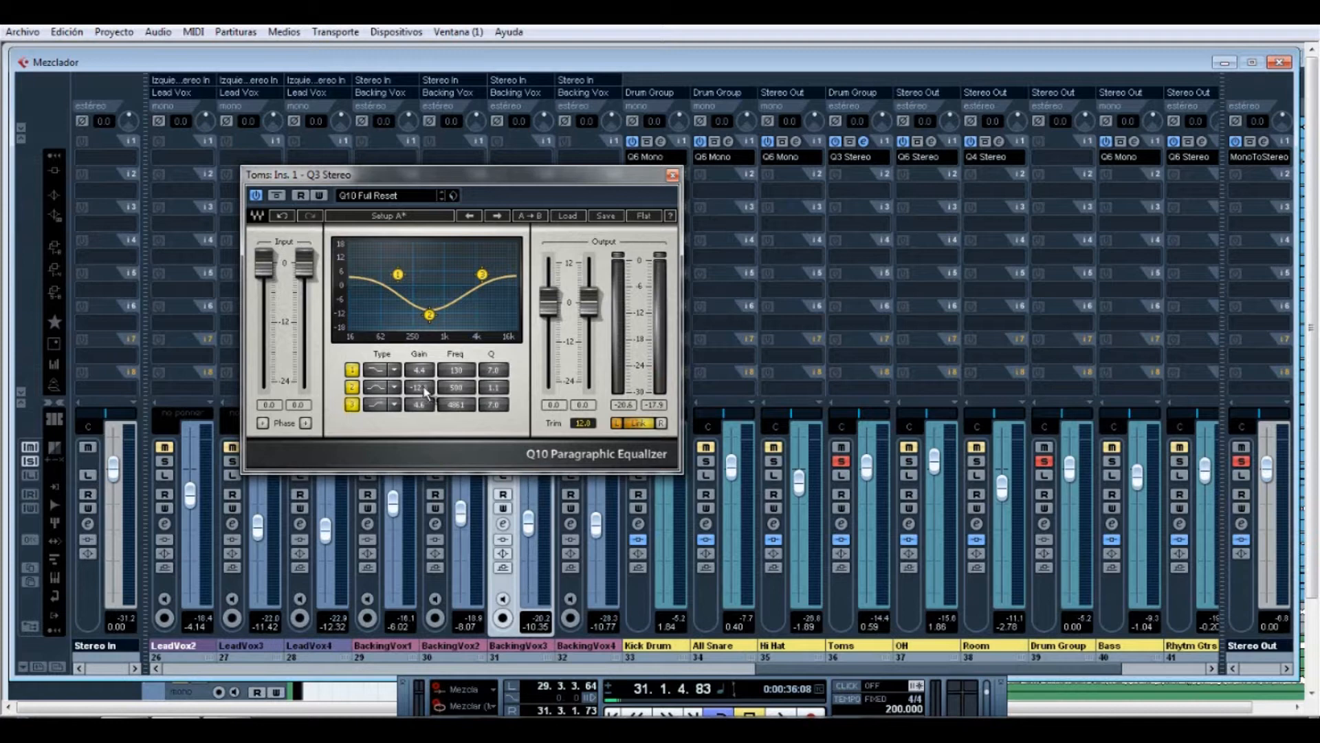
- Audition the looped toms while switching equalizer bands 2, 1 and 3 off and back on one after another
key("space")
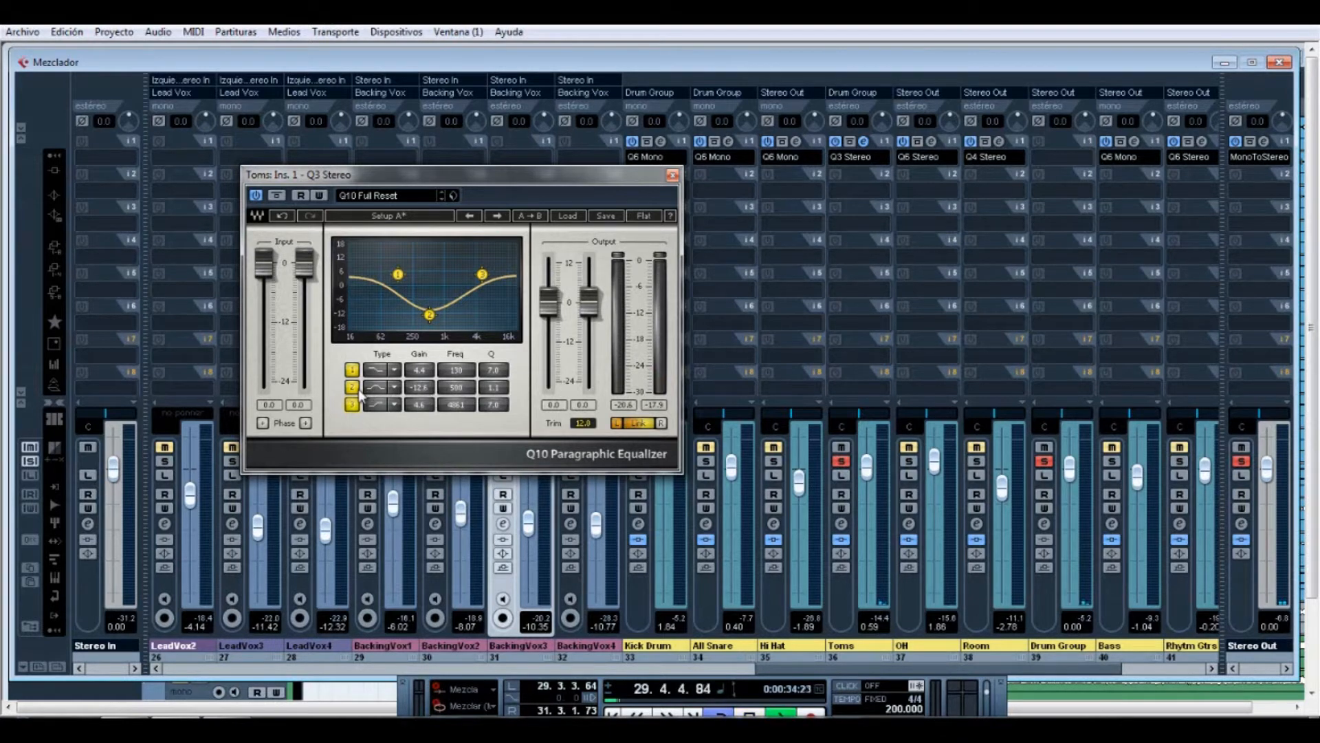
left_click(352, 388)
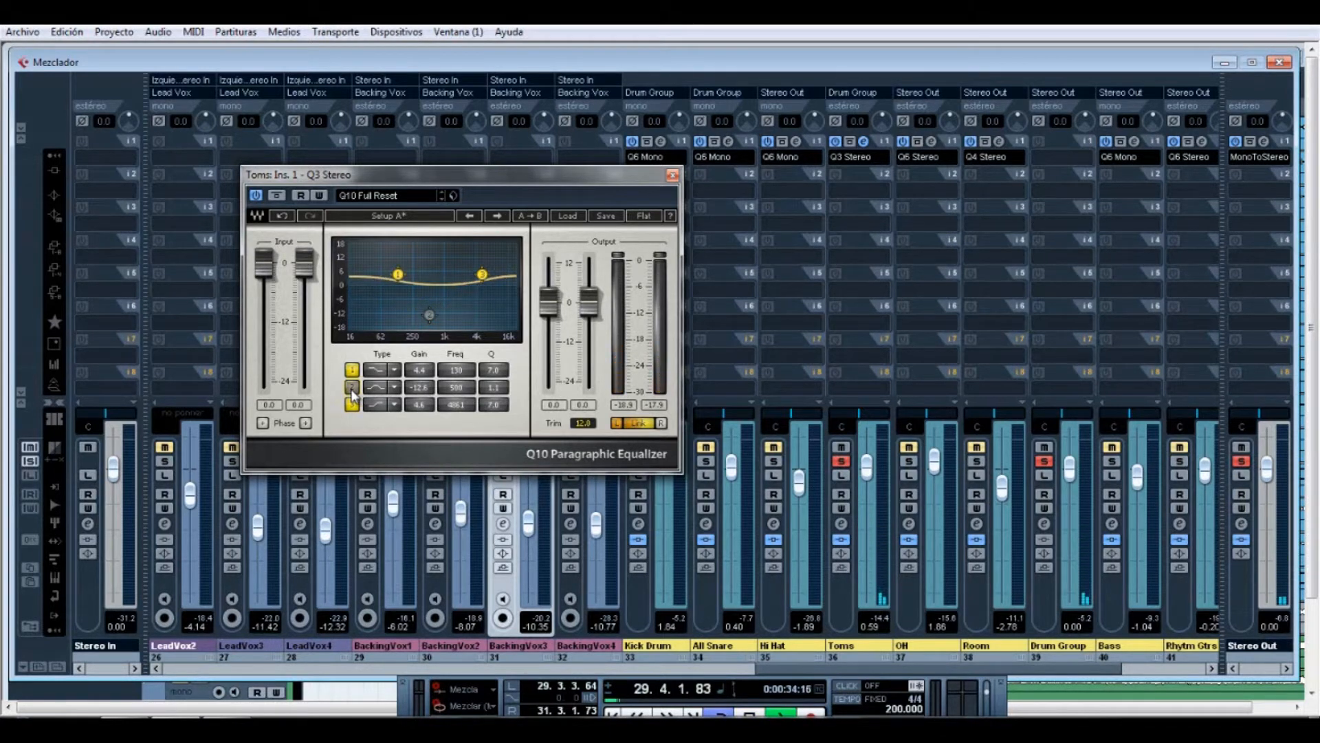
left_click(352, 387)
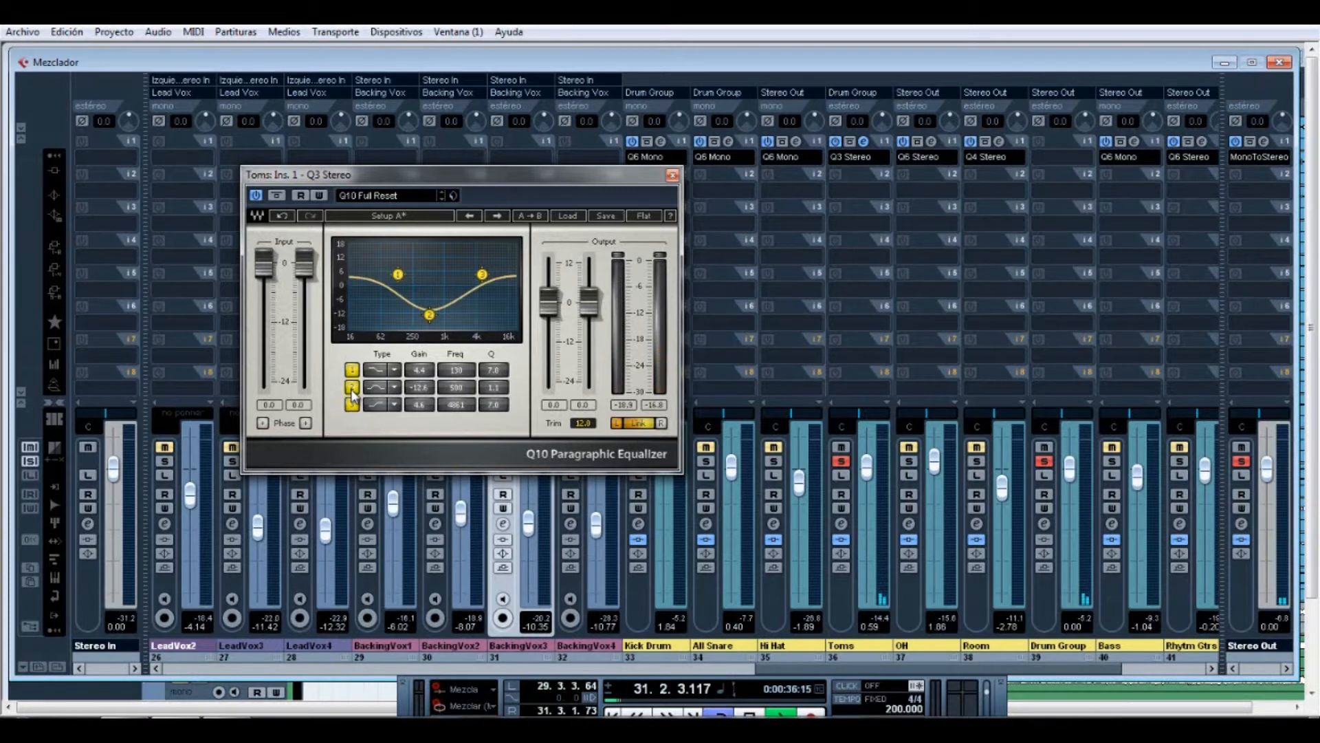
left_click(352, 372)
left_click(351, 372)
left_click(351, 404)
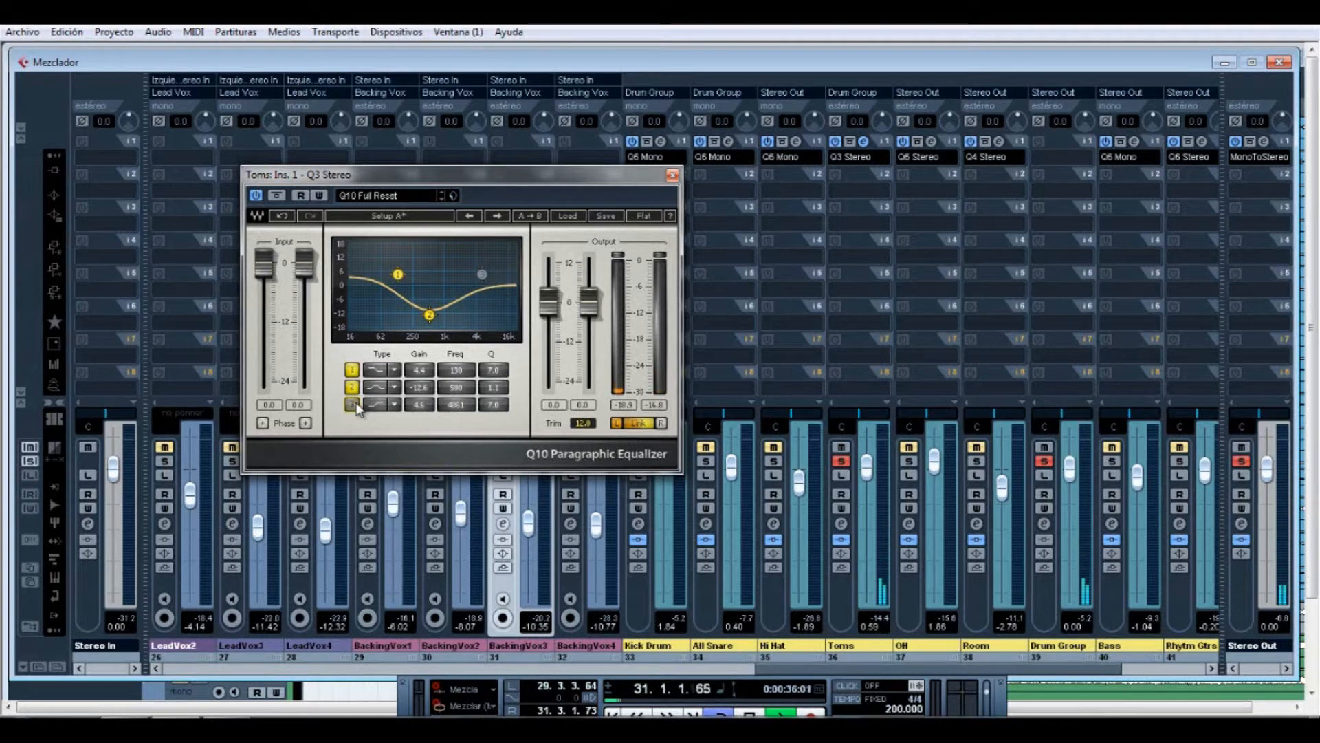
left_click(352, 404)
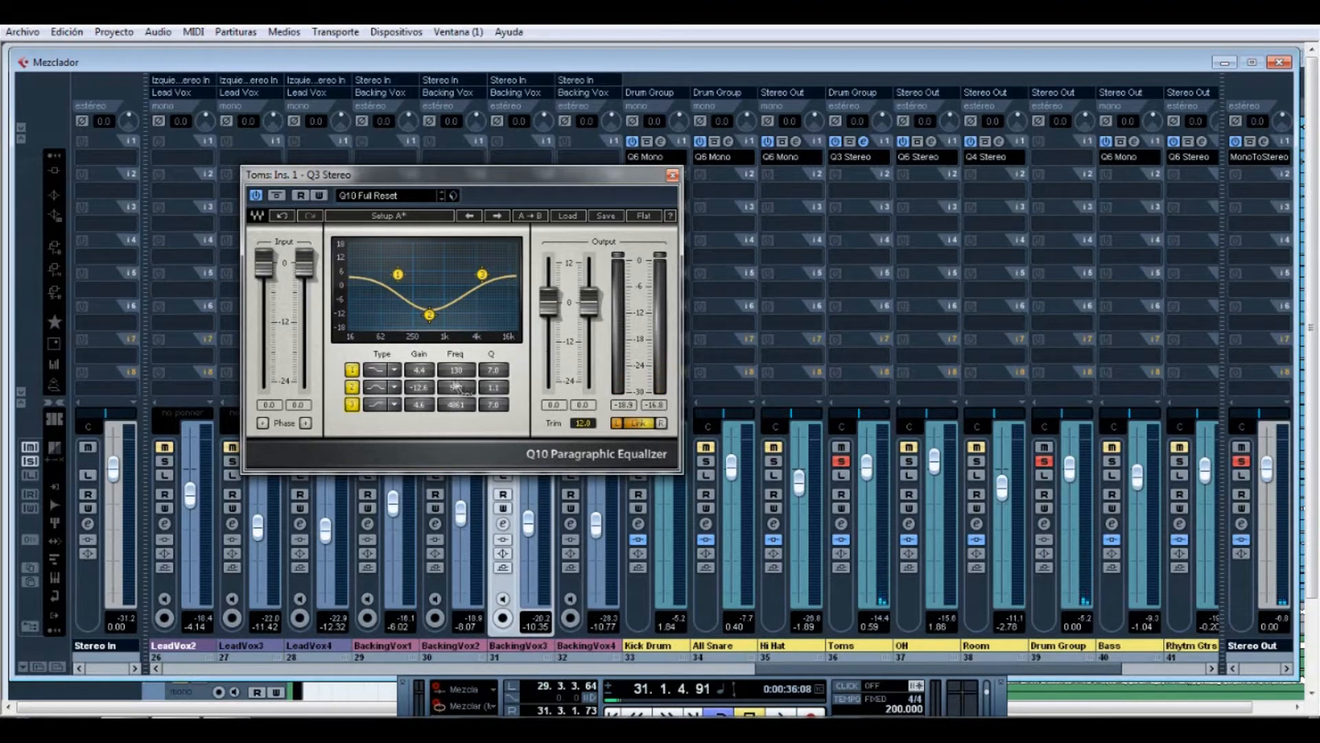
- Raise both output levels of the Toms equalizer to 3.0 and compare the looped toms against the bypassed equalizer
left_click_drag(549, 304, 550, 247)
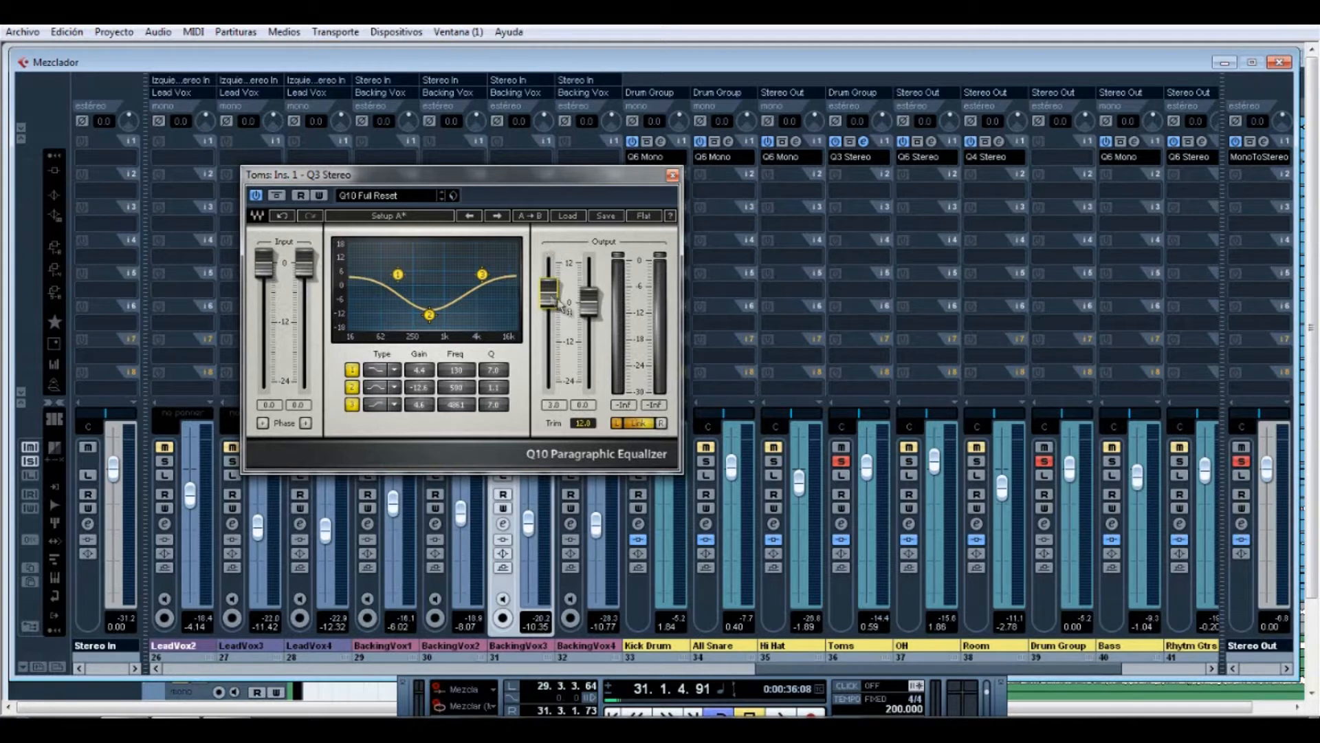
left_click_drag(589, 314, 579, 254)
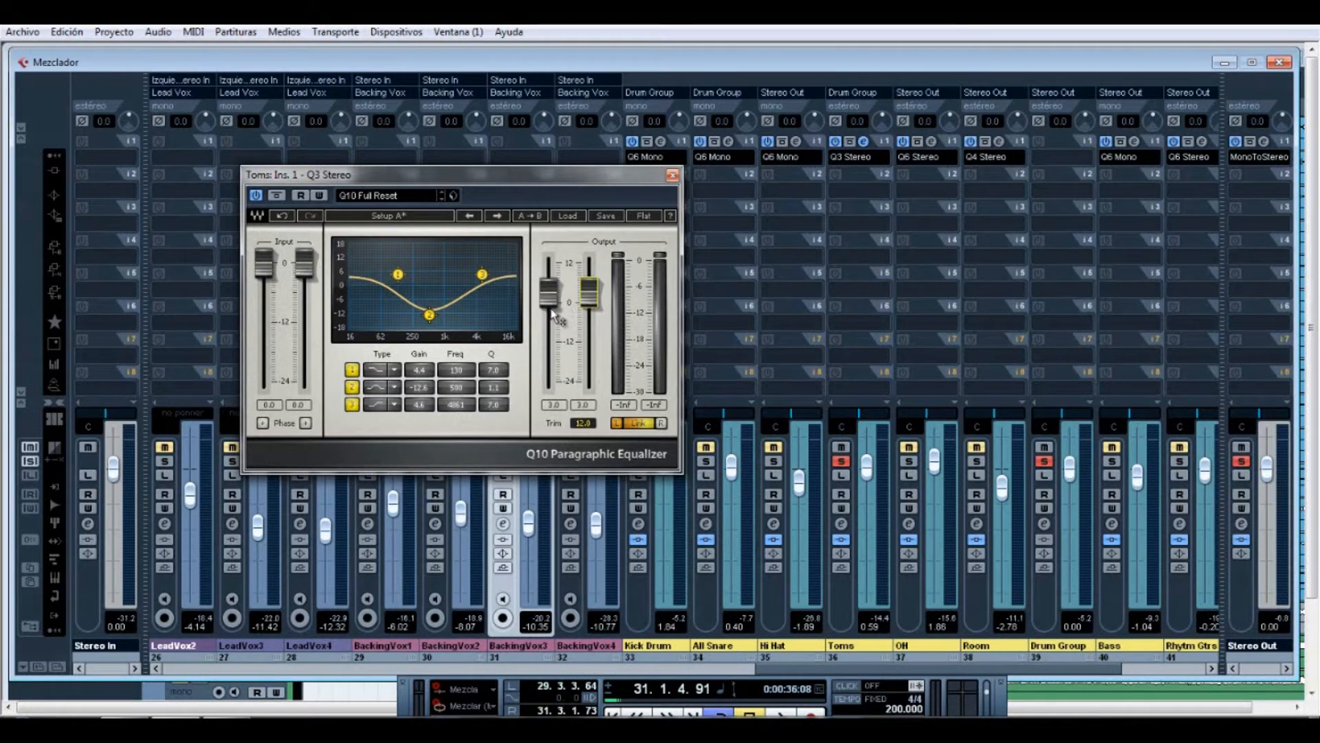
key("space")
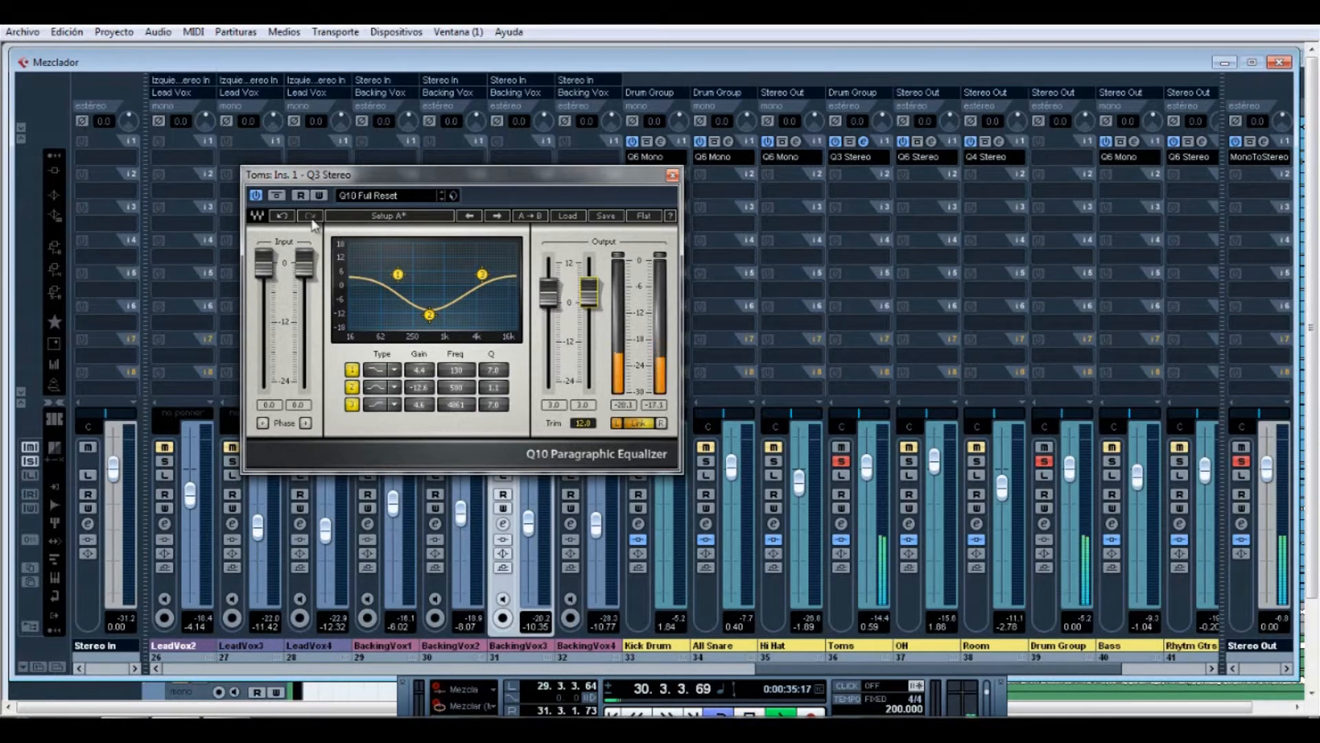
left_click(276, 196)
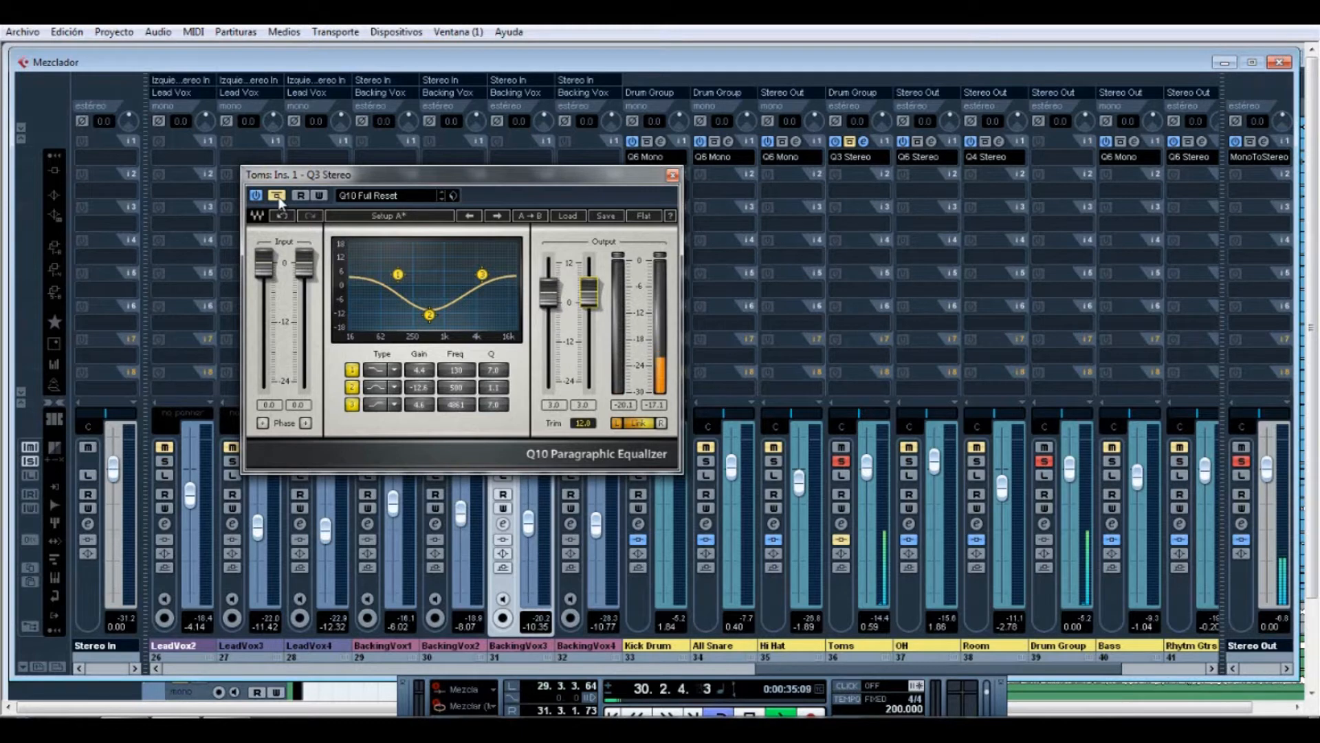
left_click(278, 197)
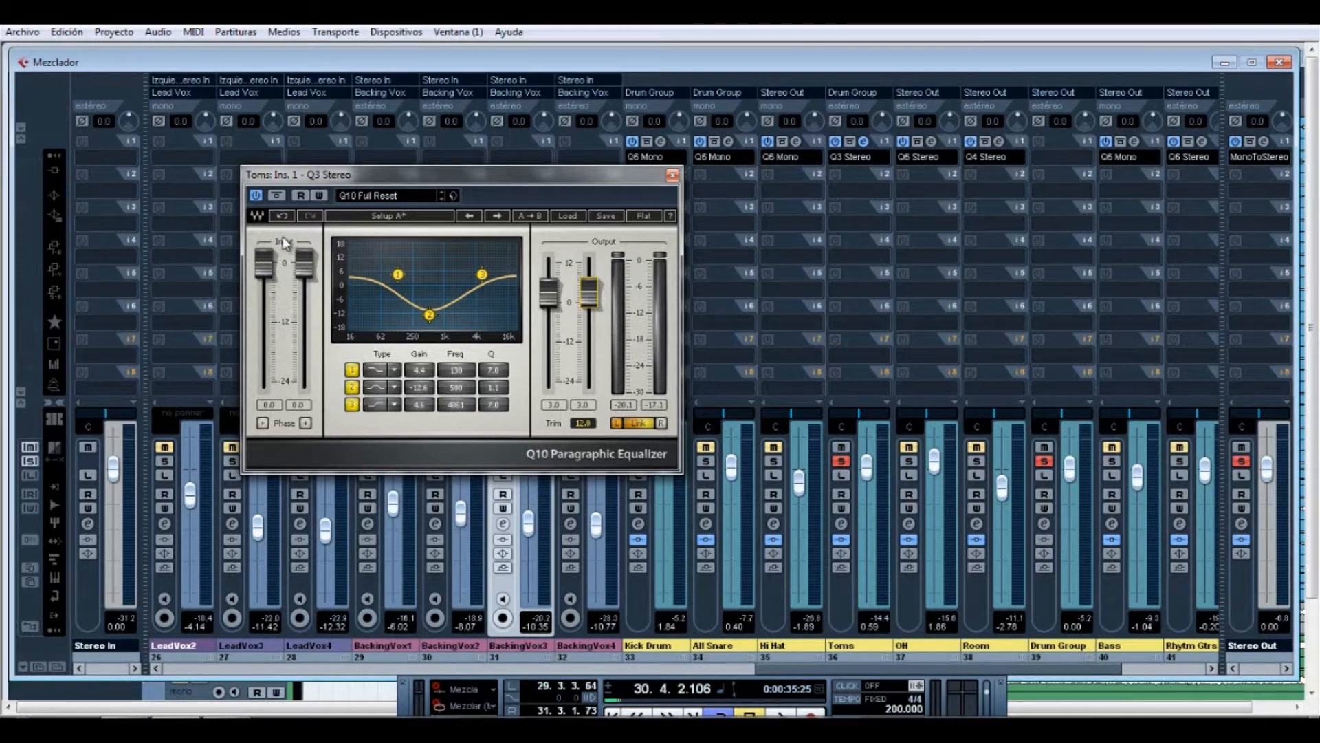
left_click(277, 196)
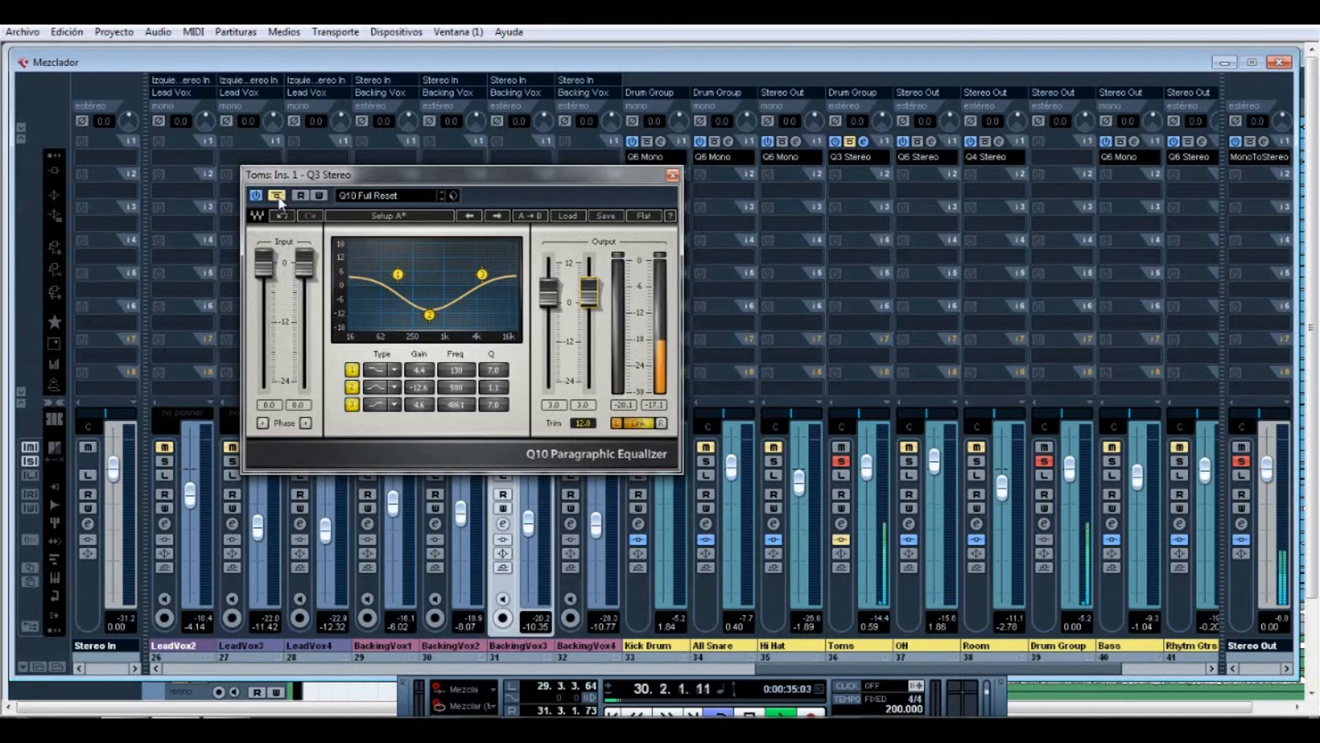
left_click(278, 196)
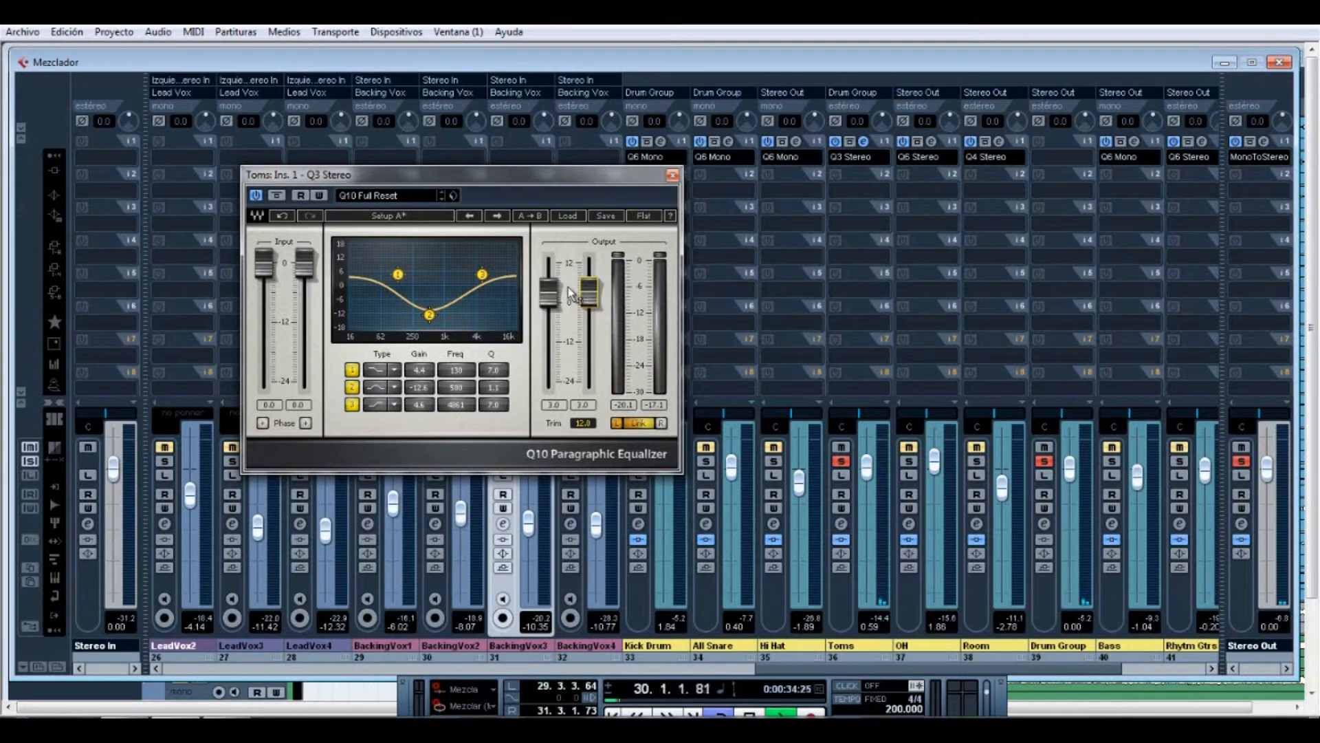
- Fine-tune both output levels of the Toms equalizer to 3.5 and check the loudness against the bypassed equalizer
left_click_drag(548, 286, 588, 282)
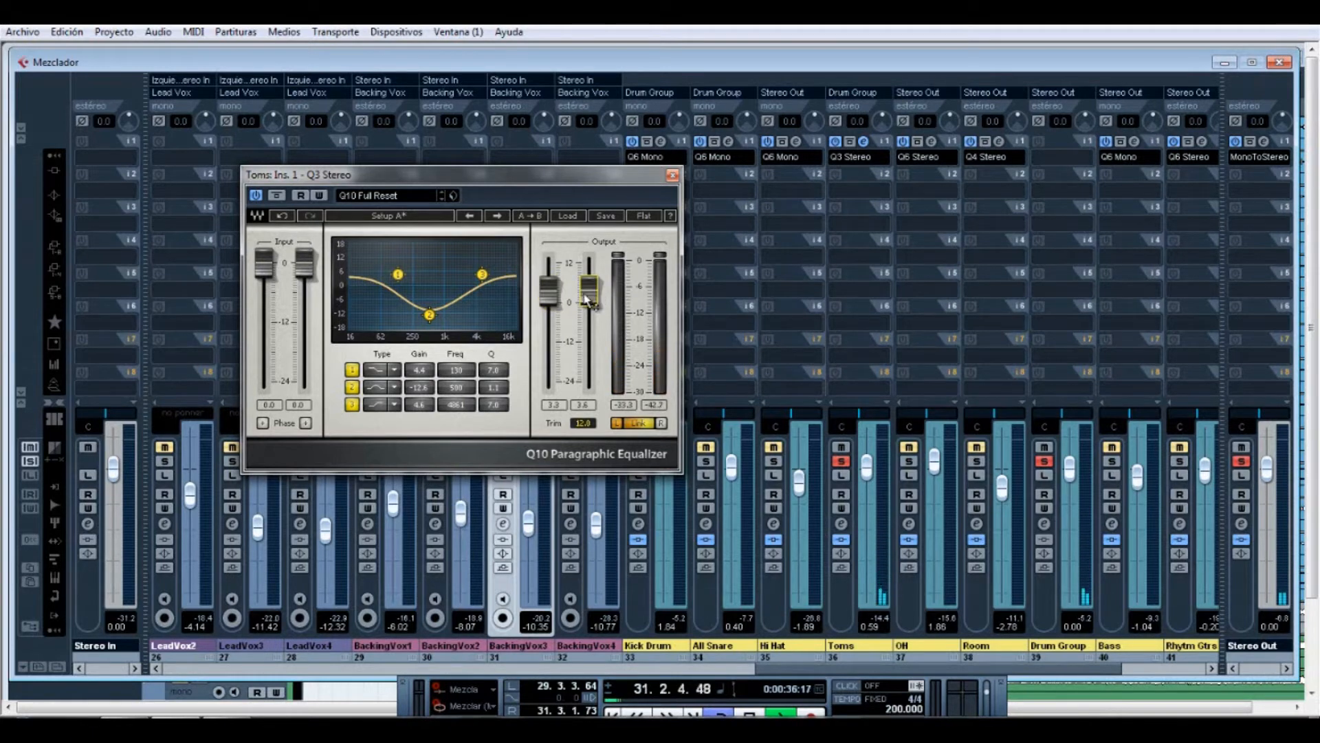
left_click_drag(553, 300, 554, 297)
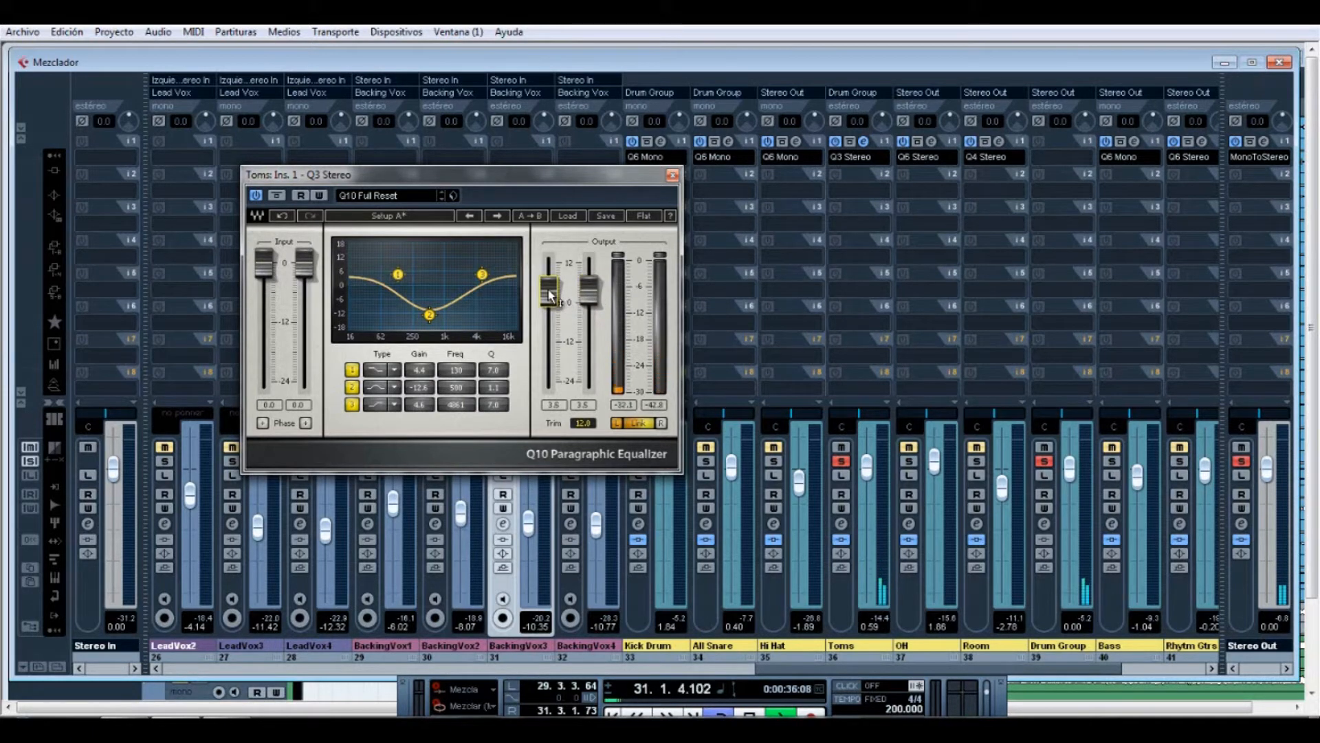
left_click(278, 195)
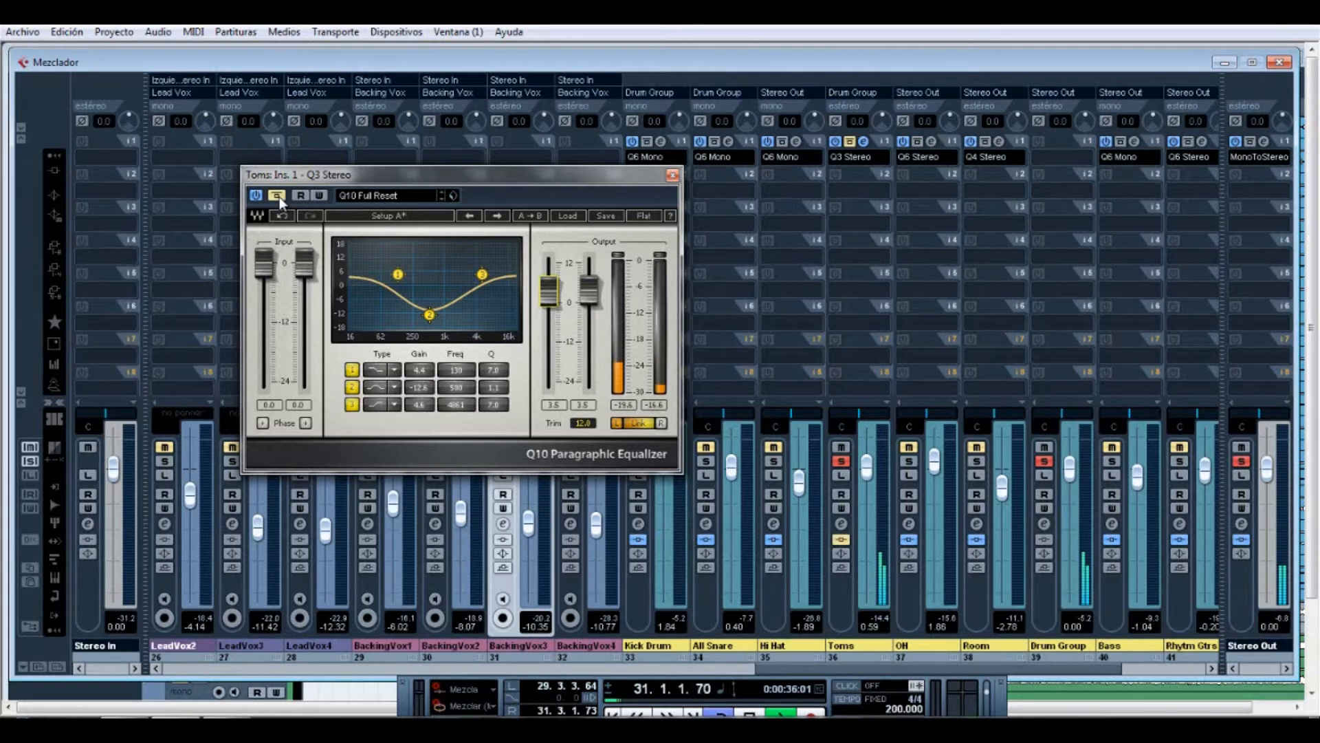
left_click(277, 196)
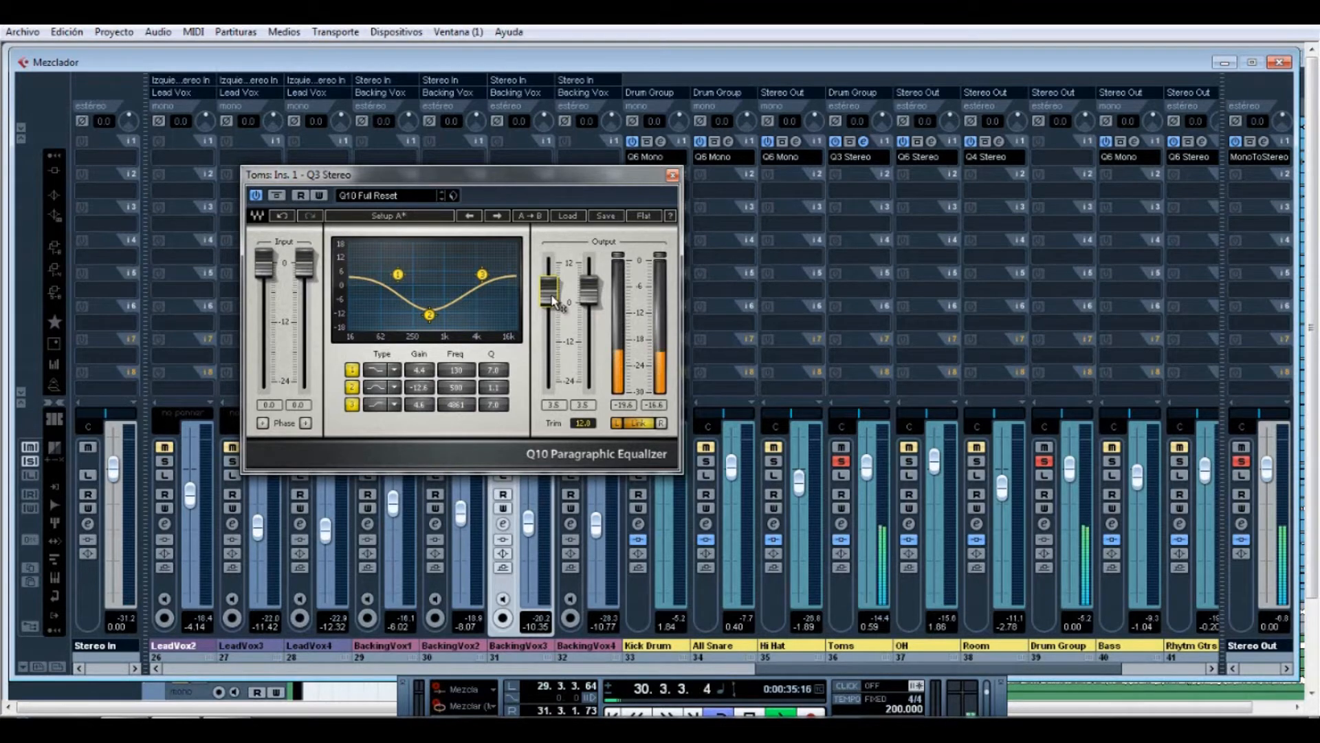
- Close the Toms equalizer and unsolo the group, and compare the full mix with MonoToStereo bypassed on the Stereo Out channel
left_click(672, 175)
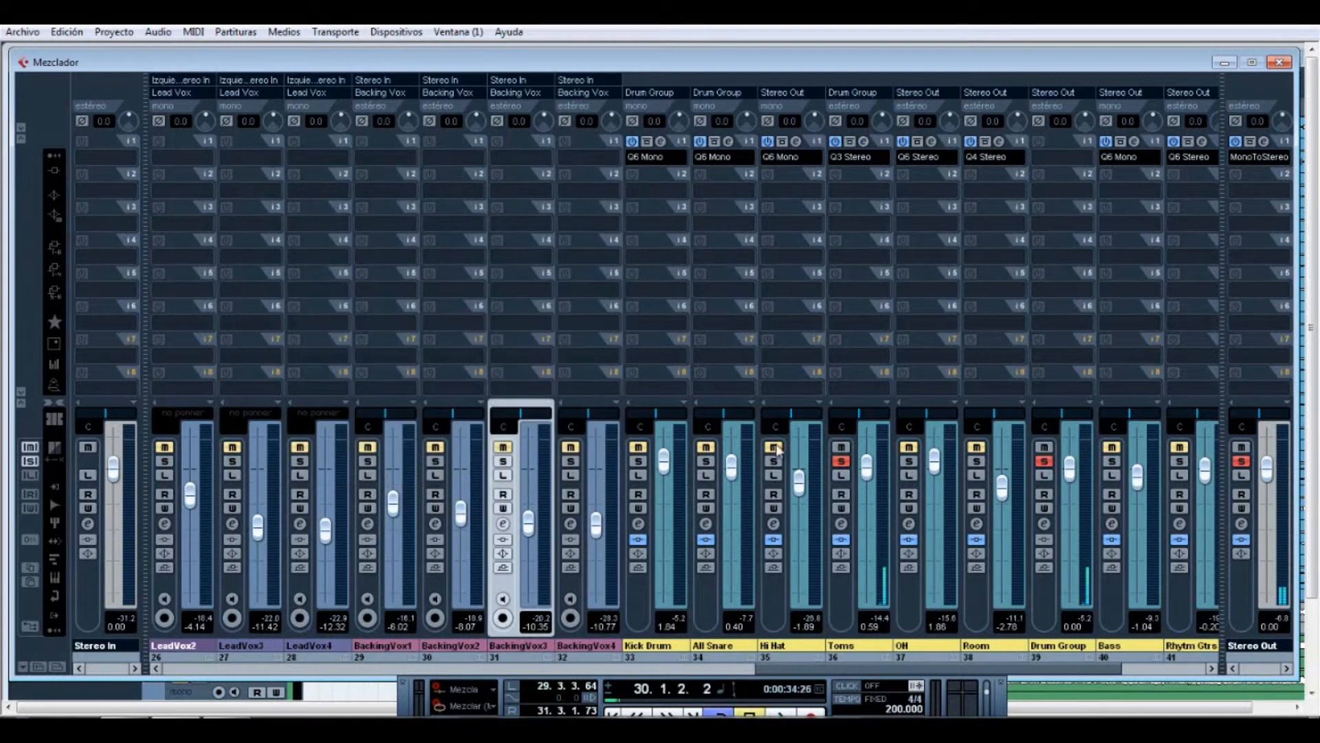
left_click(840, 463)
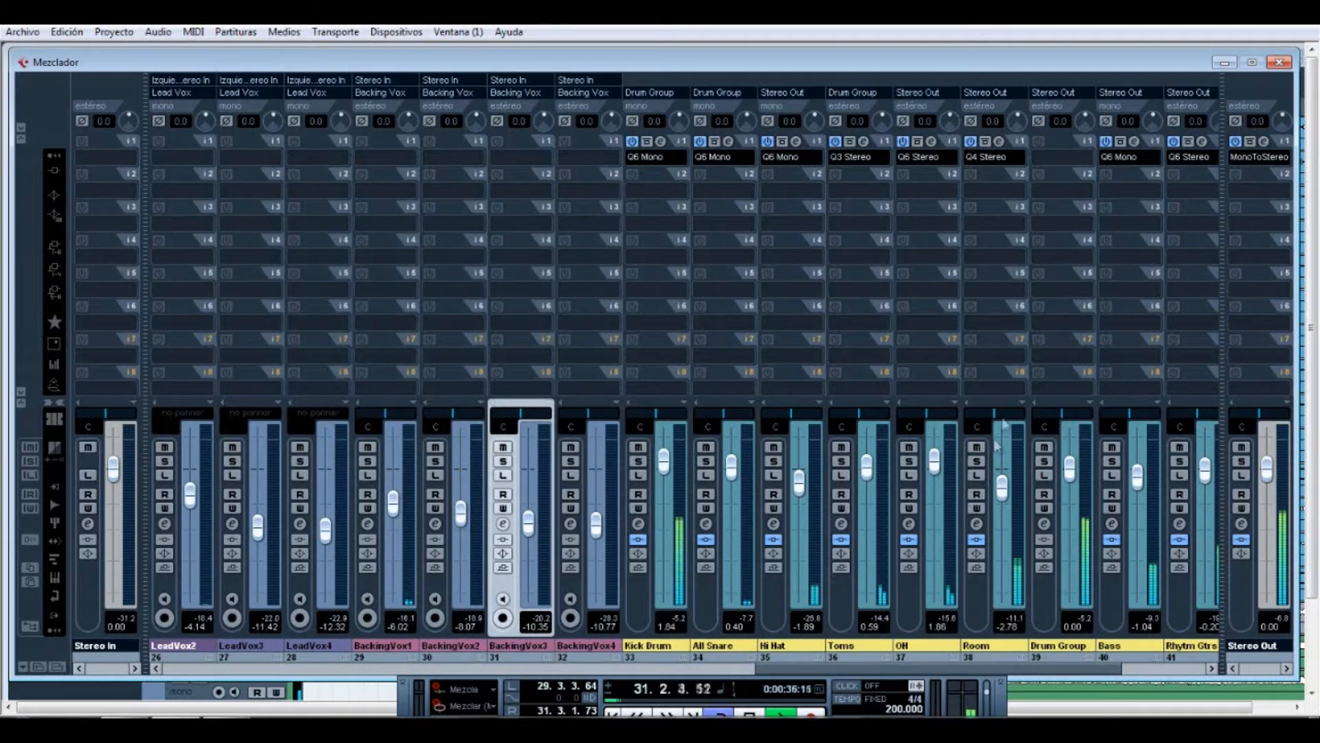
left_click(1250, 142)
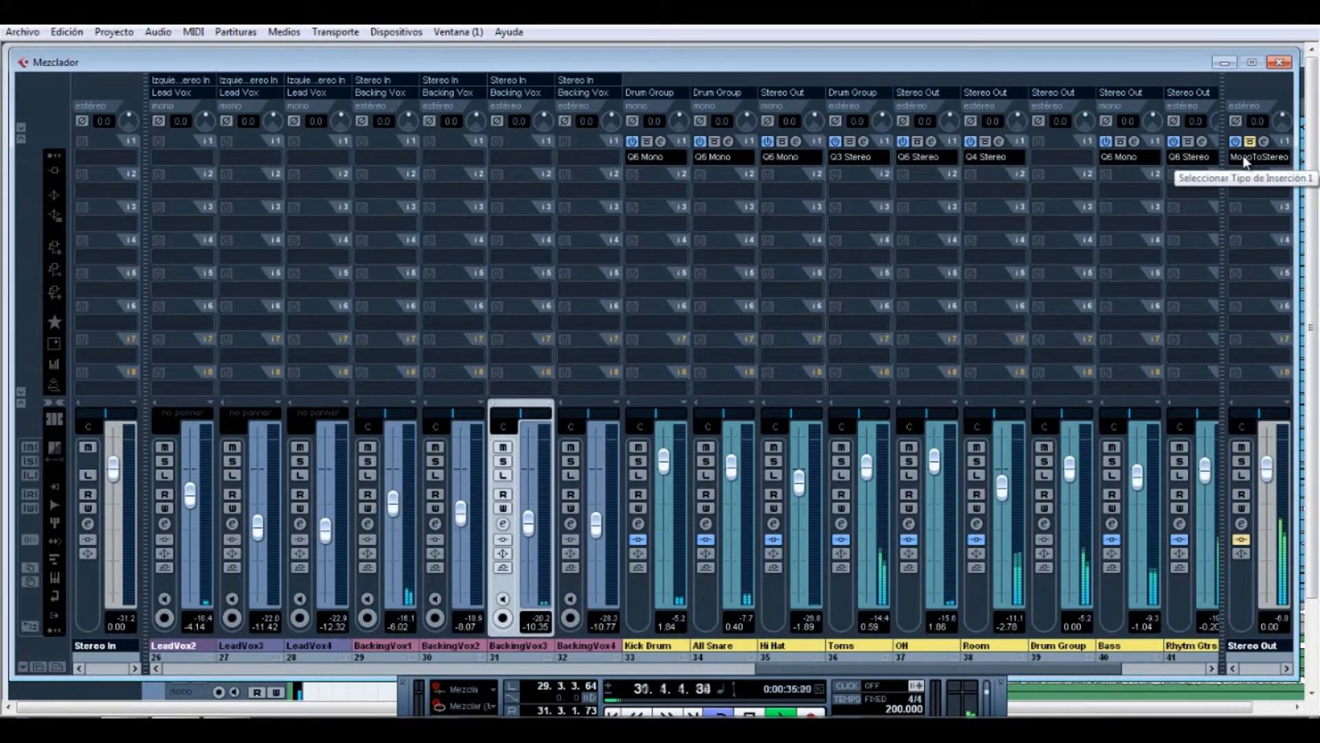
left_click(1249, 144)
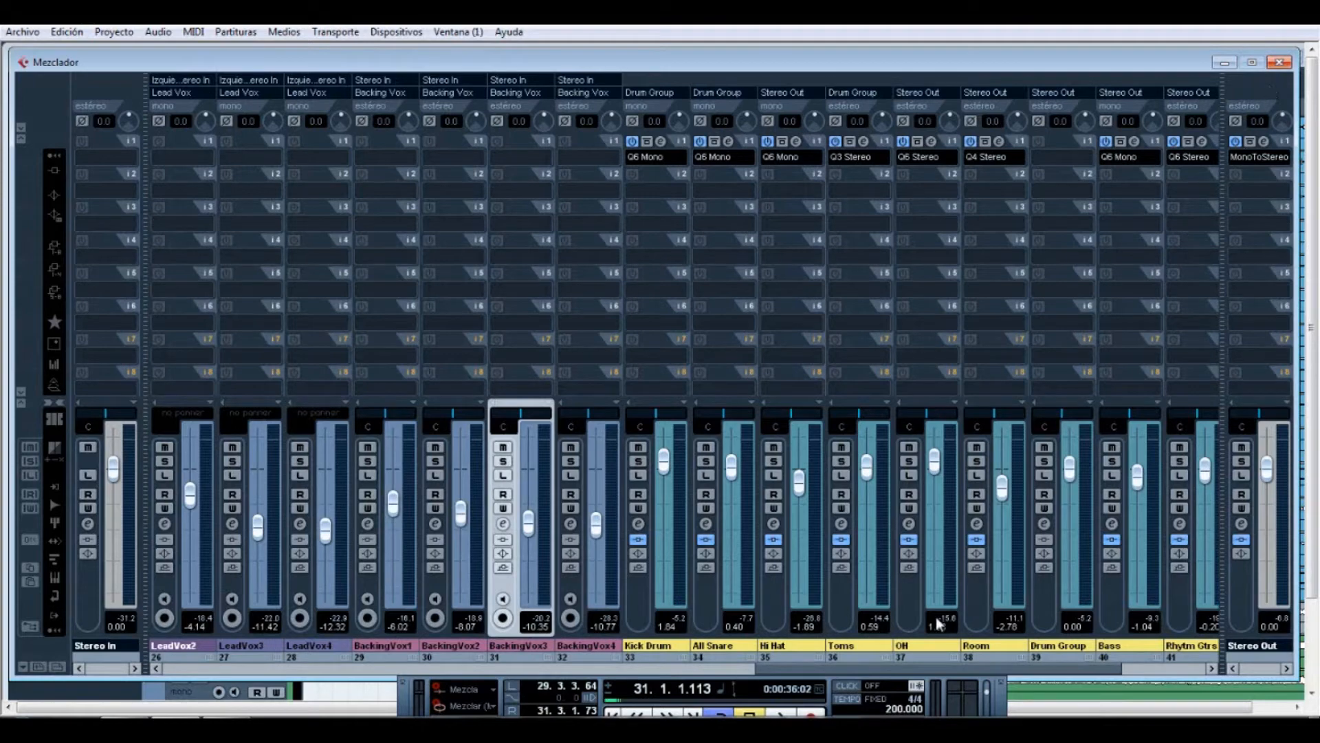
- Inspect the filter curve of the Q6 Mono equalizer on the DrumsRoom1 channel, and close the equalizer
left_click_drag(966, 669, 1012, 671)
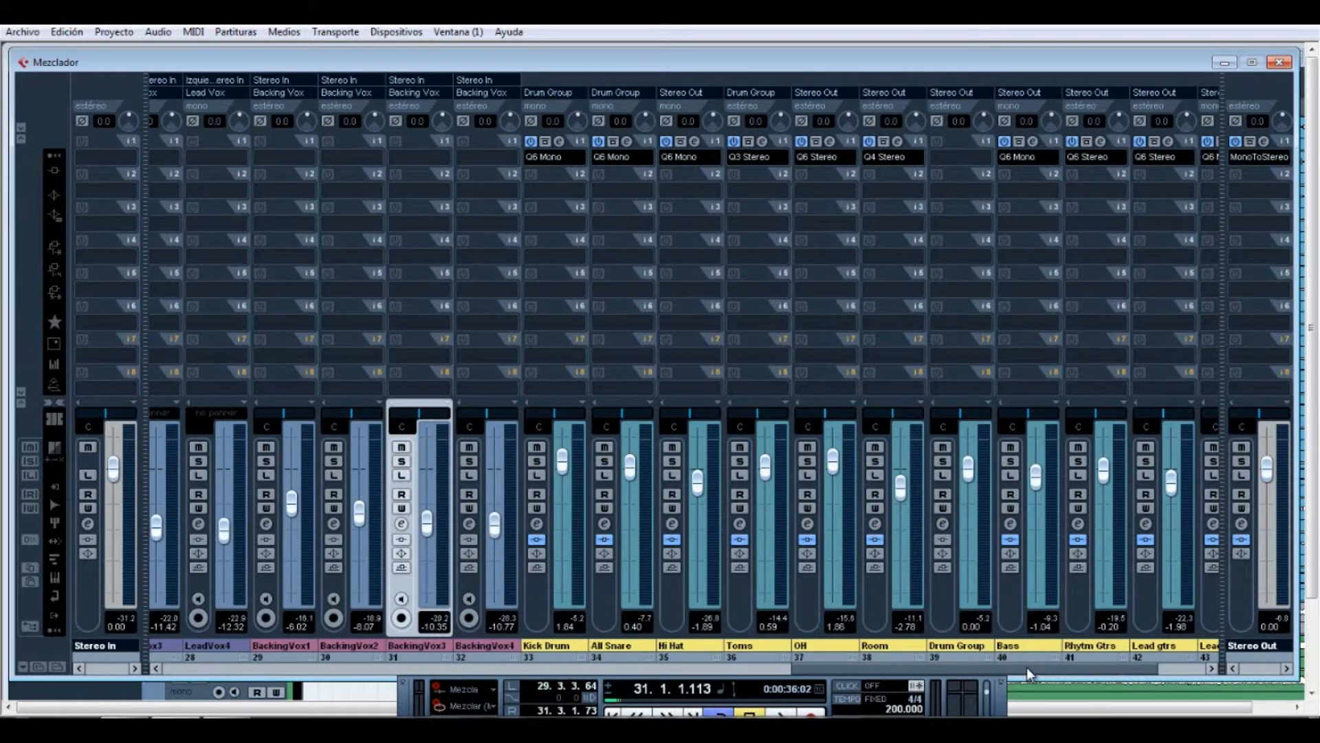
left_click_drag(1031, 669, 1080, 674)
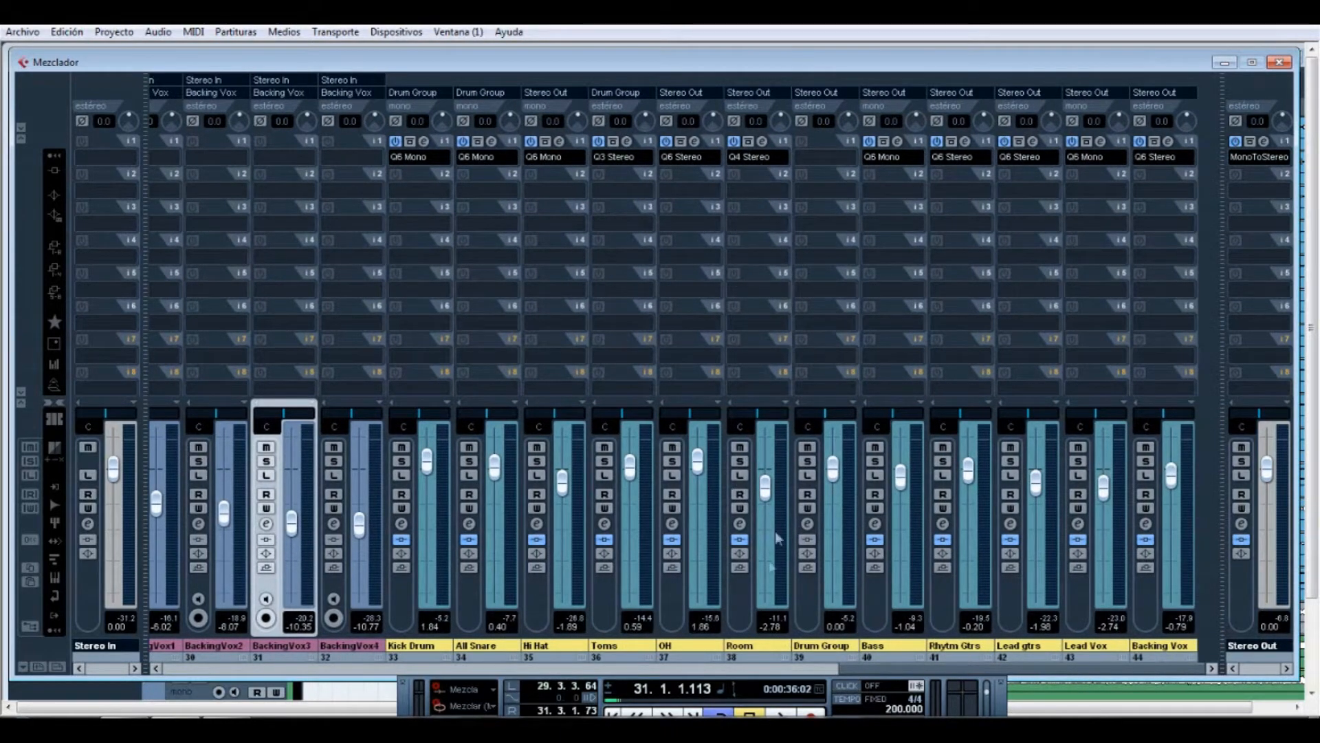
left_click_drag(1031, 676, 524, 673)
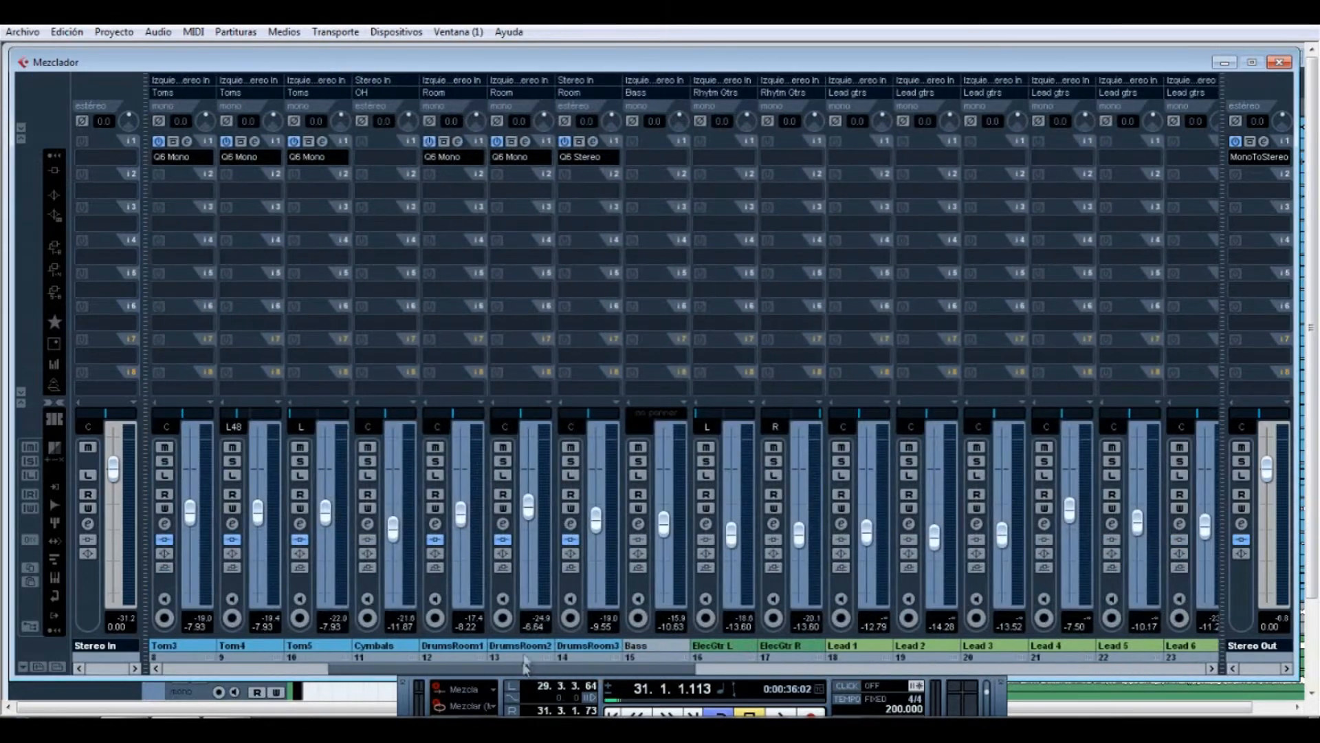
left_click(457, 142)
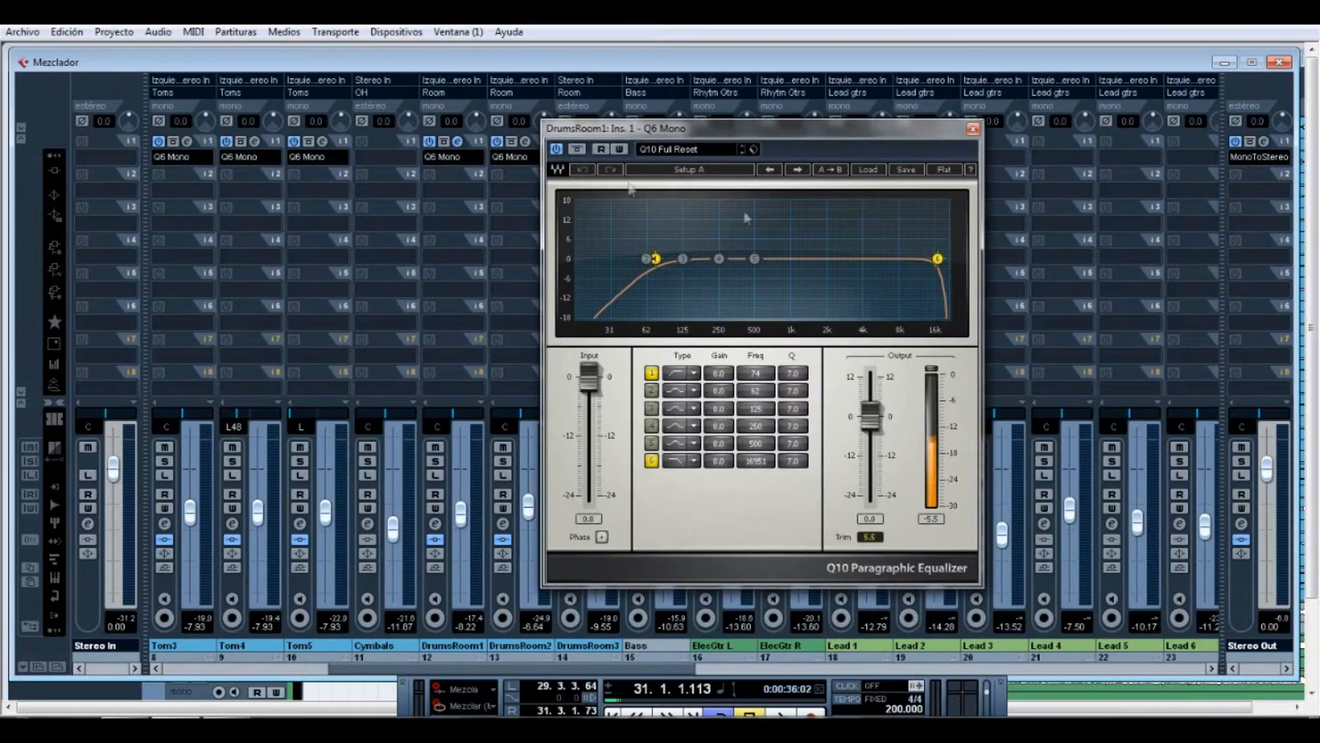
left_click(973, 129)
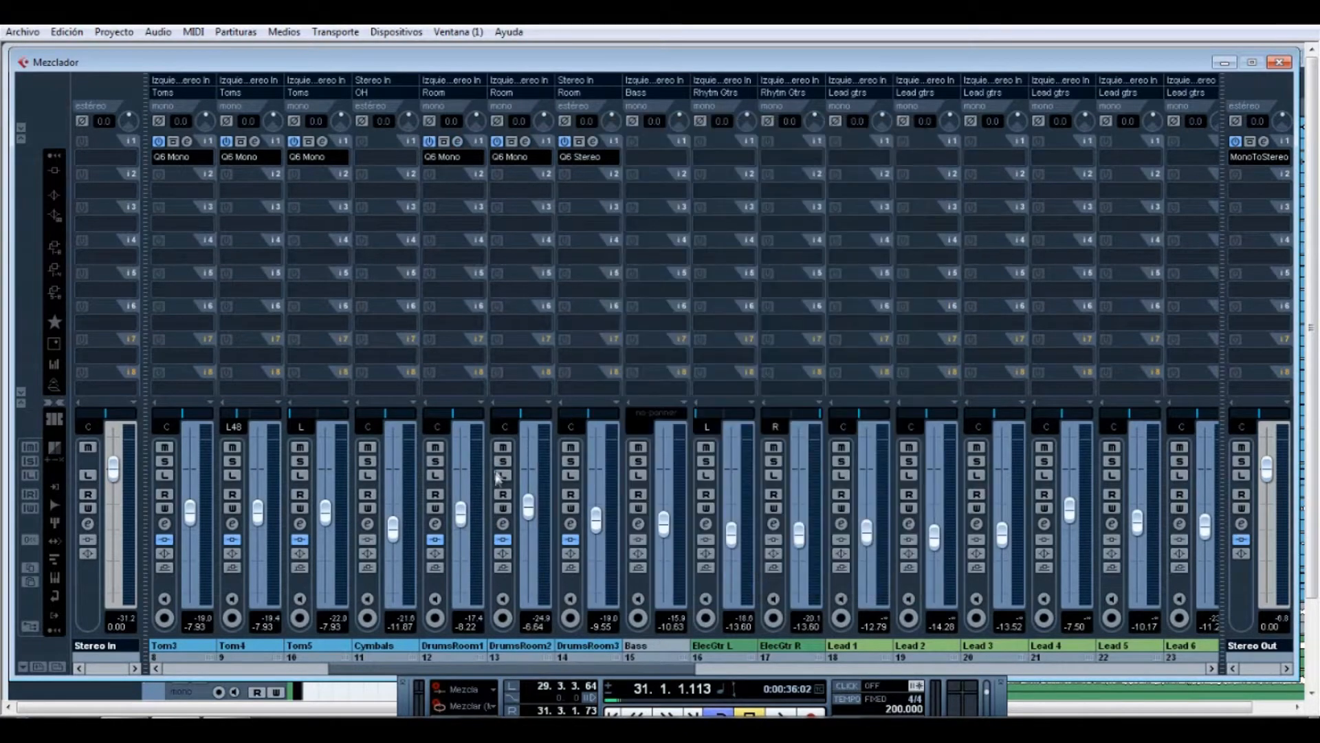
- Open the Q4 Stereo equalizer on the Room group and play the loop with that group soloed
left_click_drag(626, 672, 1110, 673)
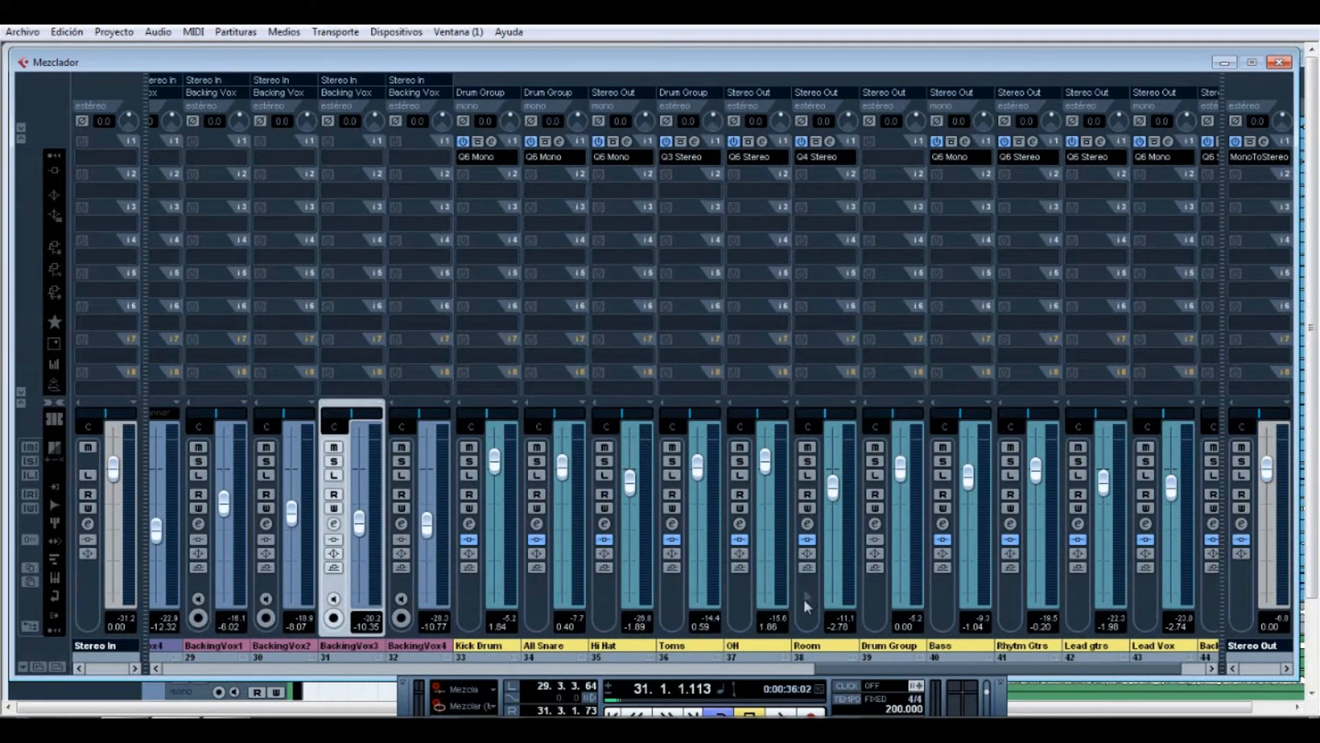
left_click(830, 142)
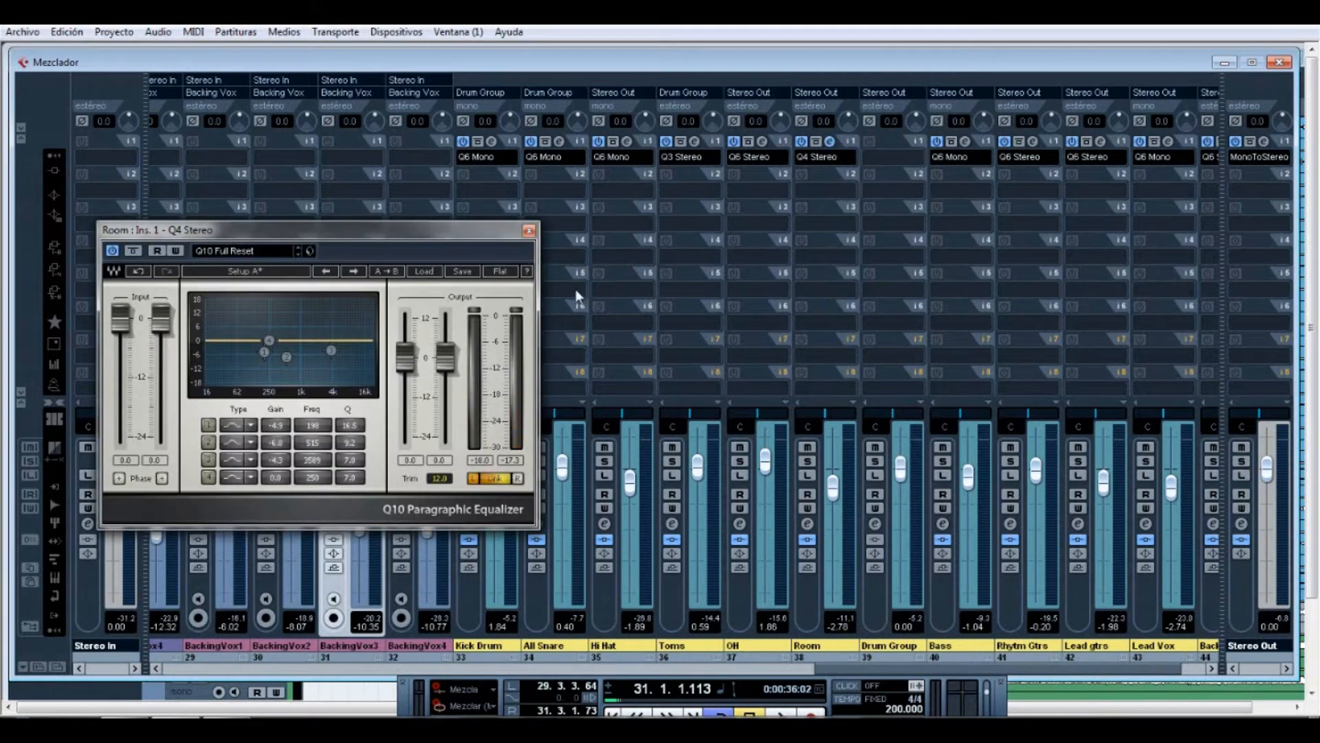
left_click_drag(459, 236, 609, 199)
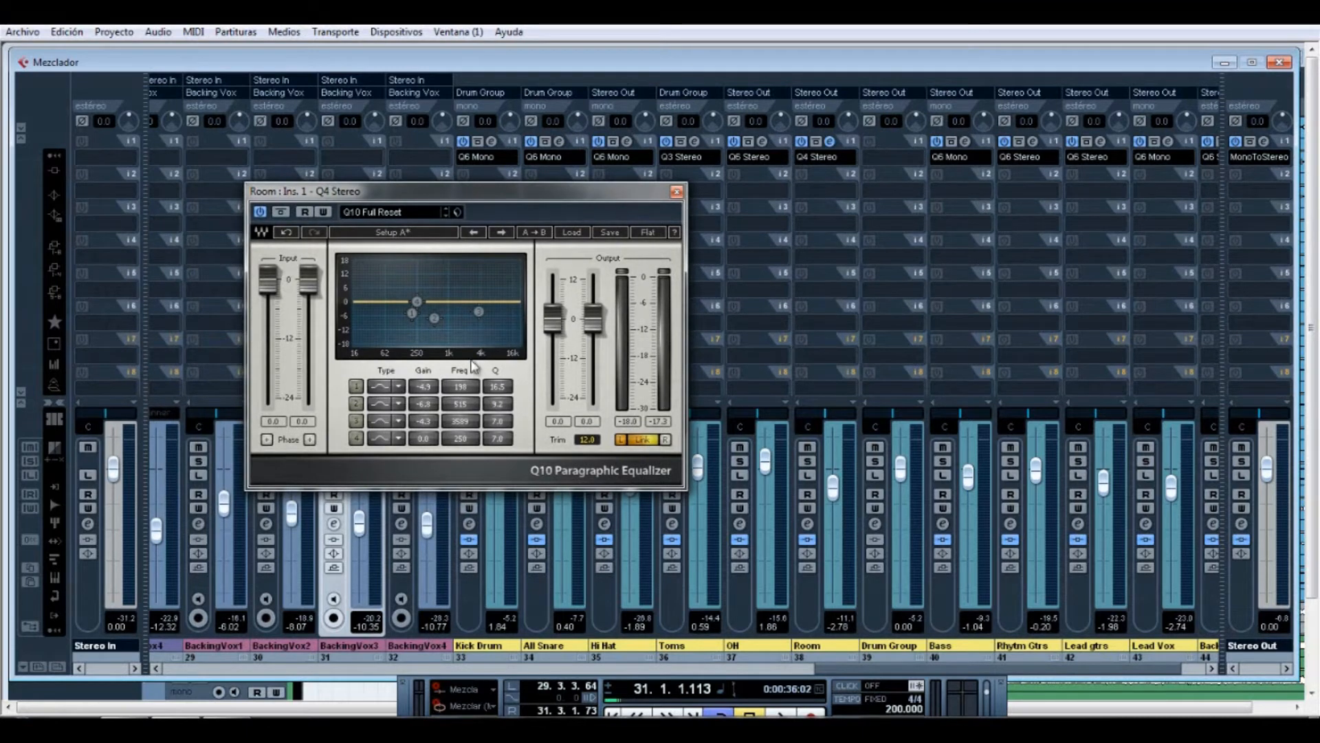
key("space")
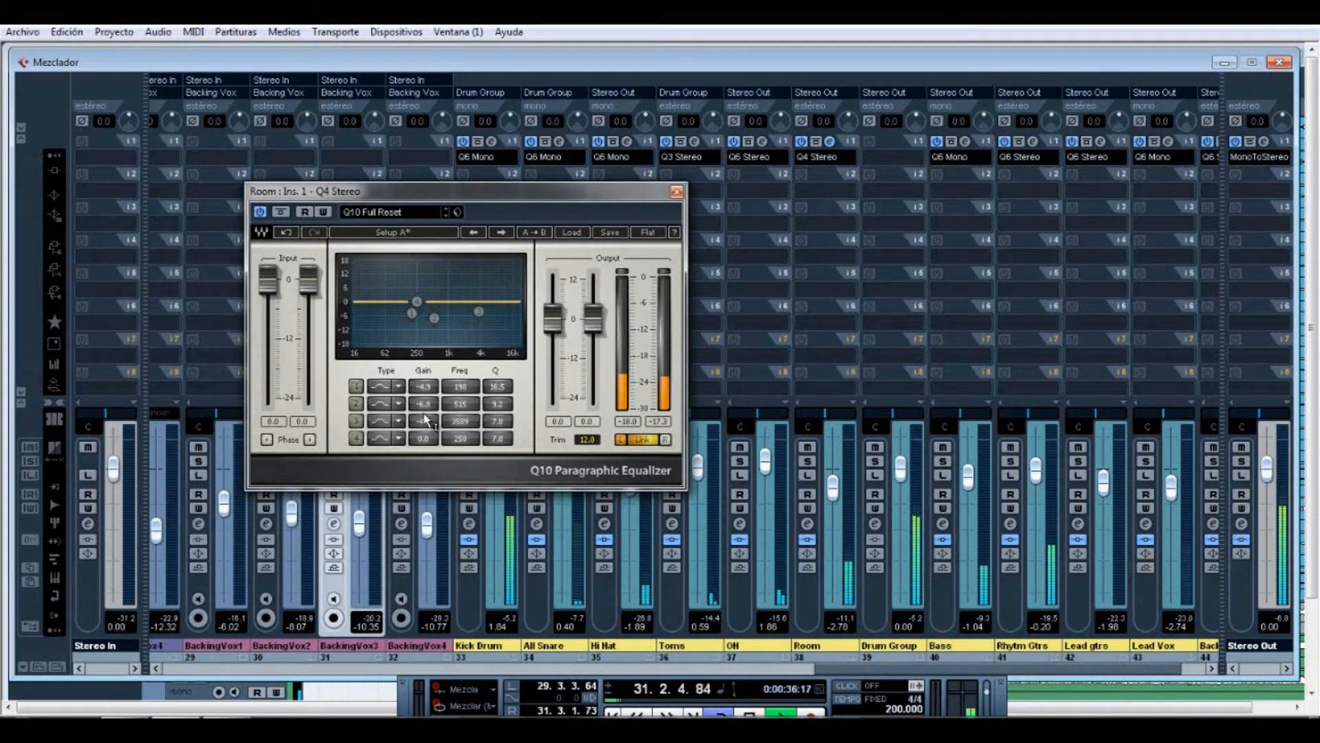
left_click(807, 461)
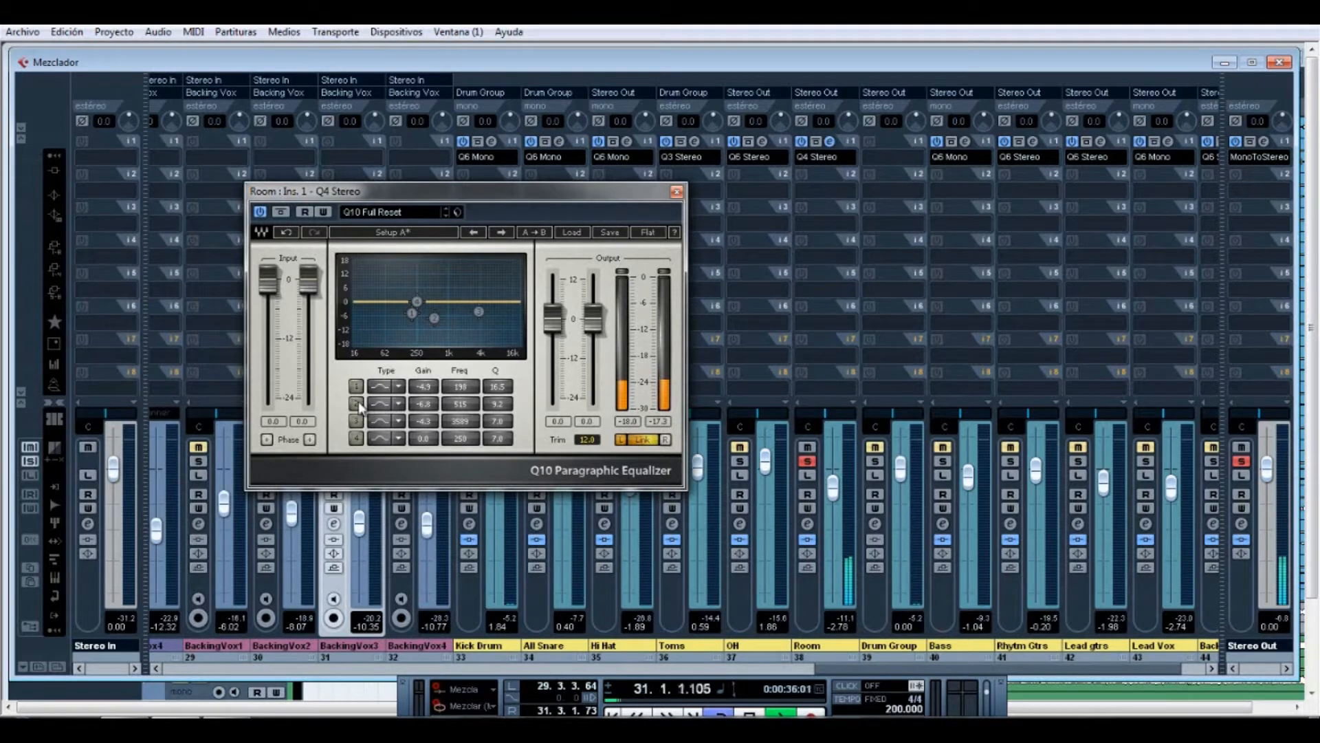
- Enable bands 1 to 3 of the Room equalizer to hear the cuts together, and leave only band 1 active
left_click(355, 386)
left_click(355, 404)
left_click(355, 420)
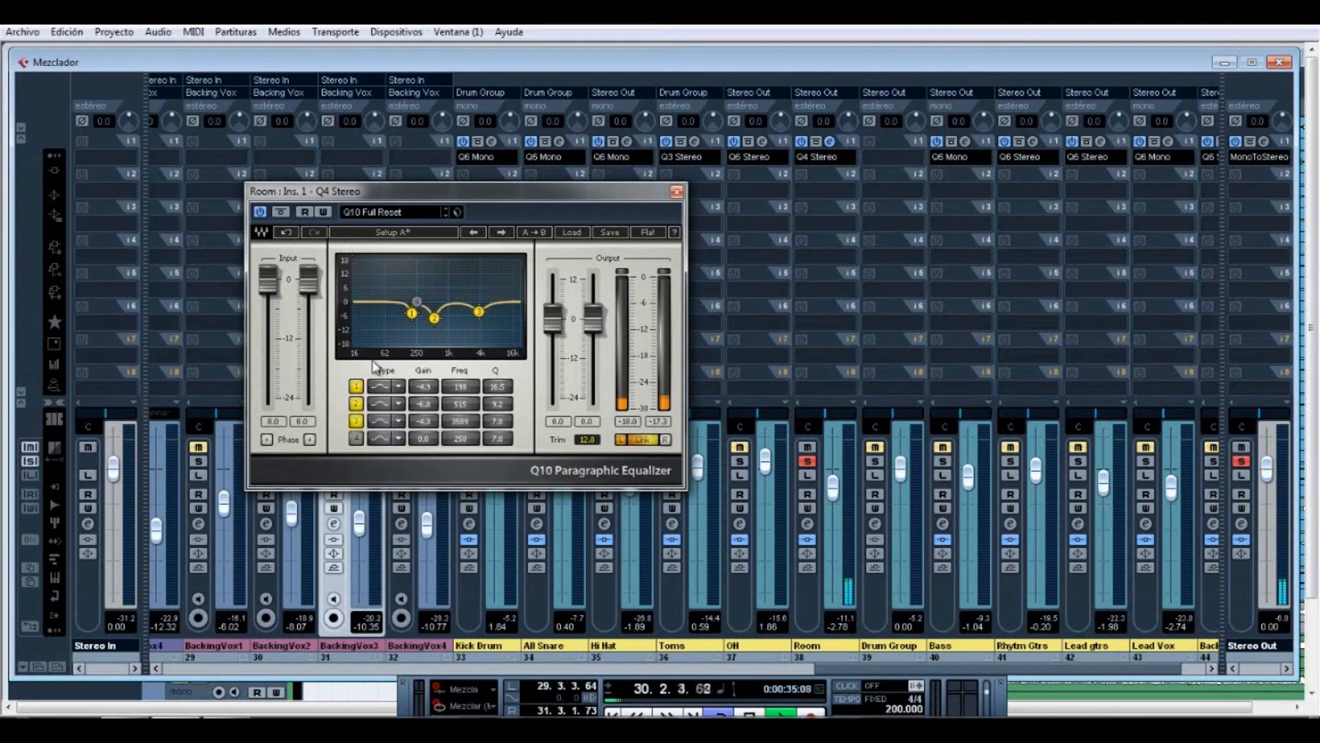
left_click(355, 420)
left_click(357, 406)
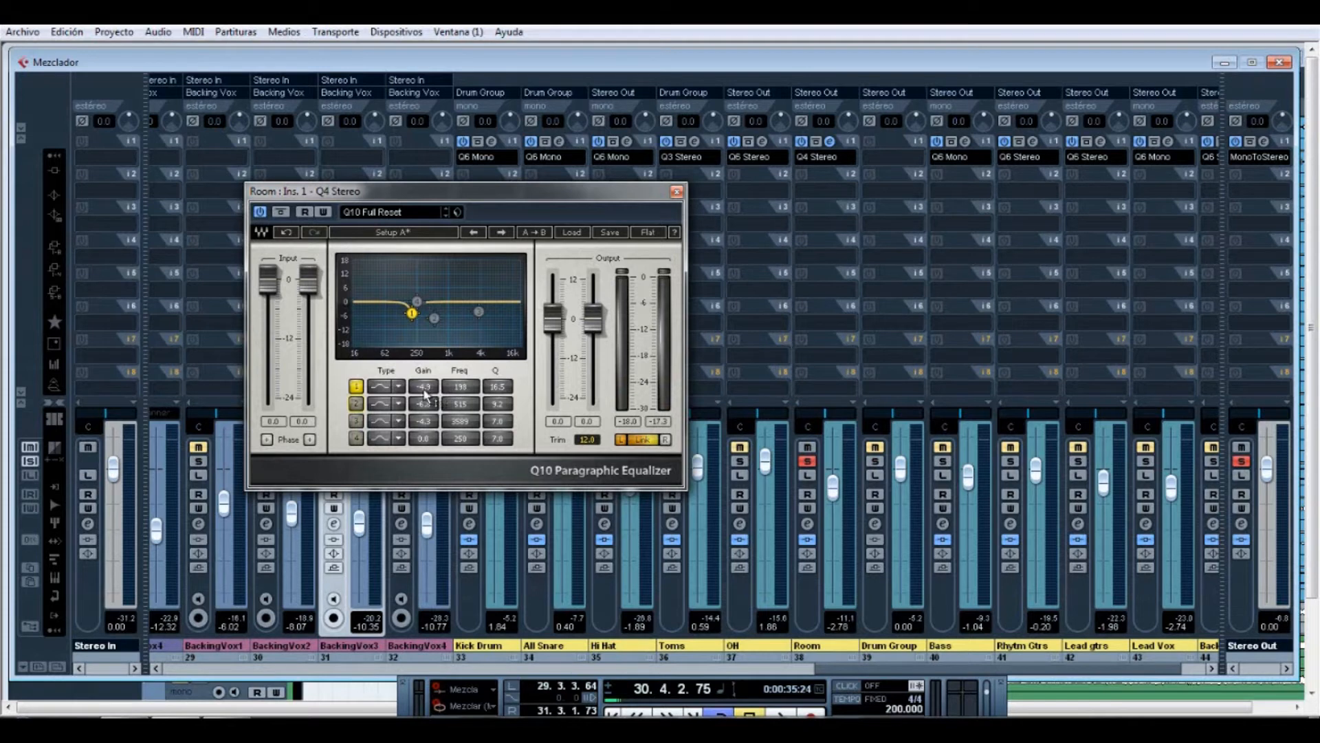
- Audition band 1 of the Room equalizer boosted to 14.7, and set its gain to -4.6 at 198 Hz
left_click_drag(424, 392, 424, 155)
key("space")
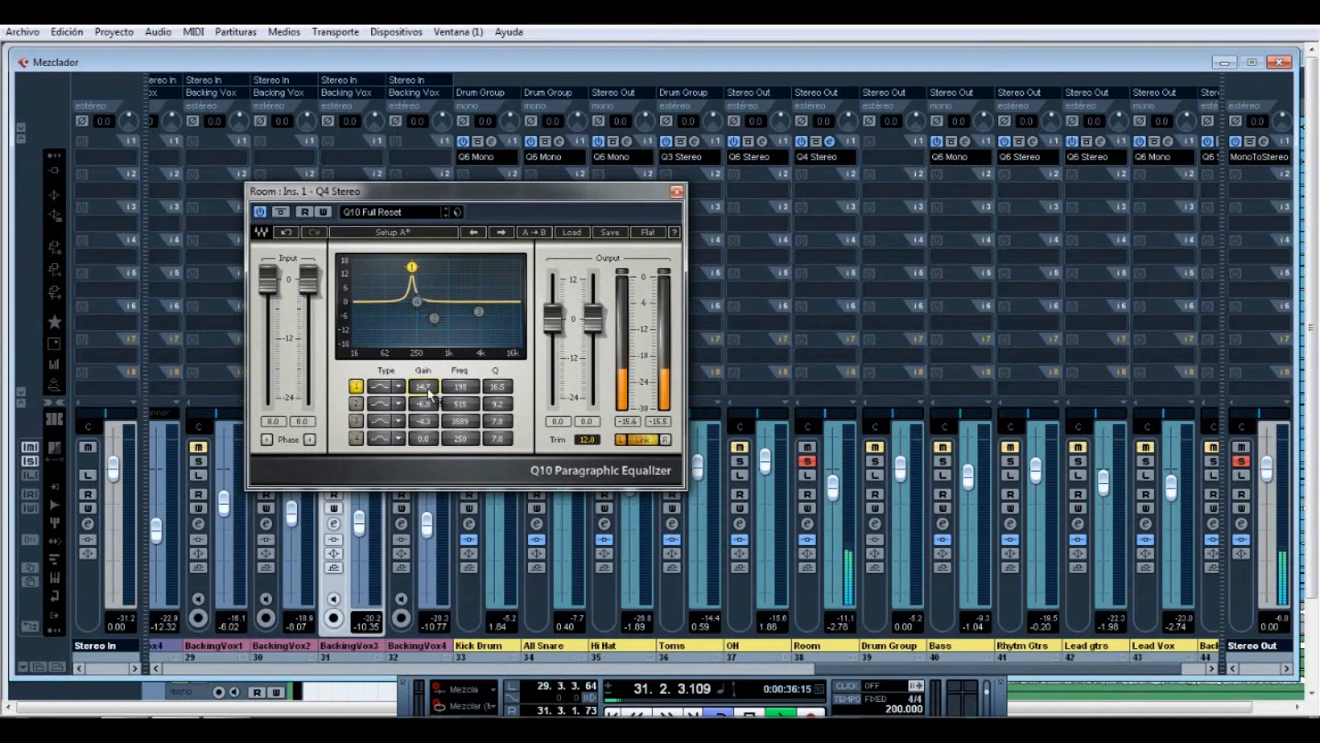
mouse_move(454, 387)
left_mouse_down()
mouse_move(508, 390)
mouse_move(447, 393)
left_mouse_up()
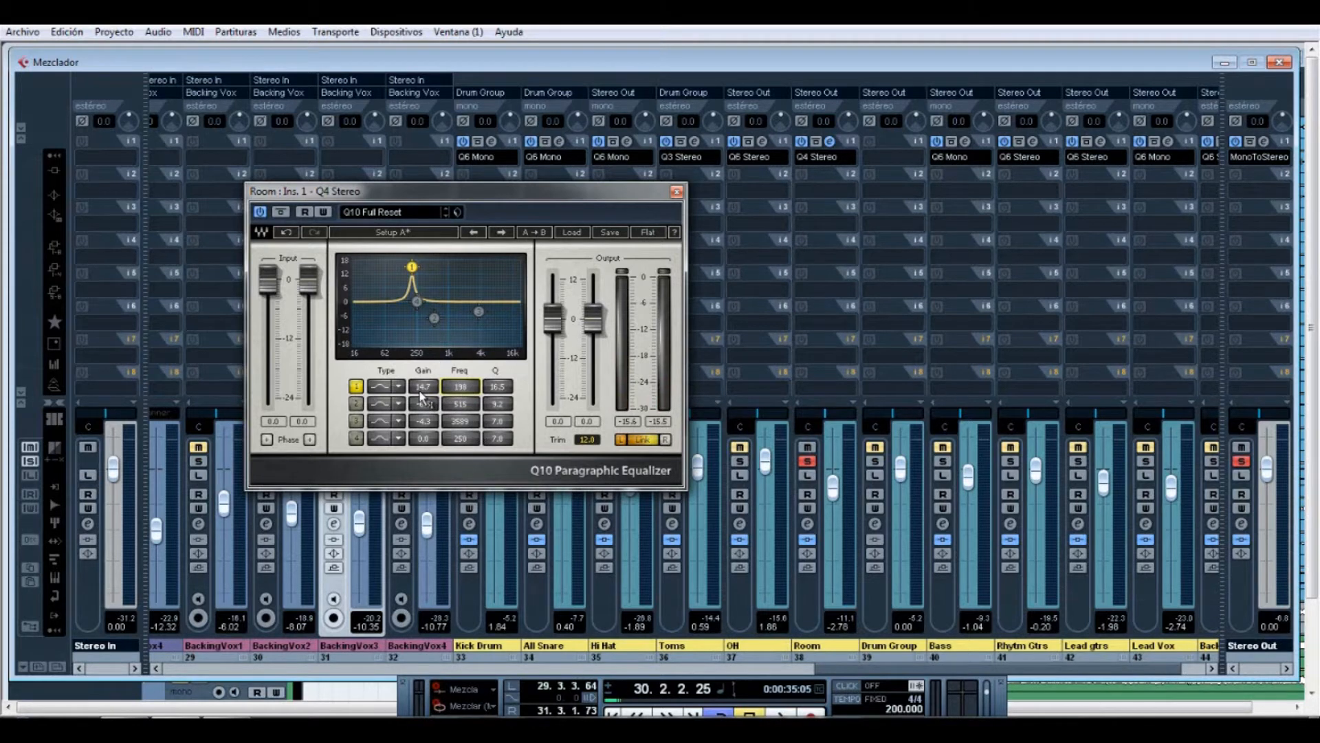
key("space")
left_click_drag(429, 393, 444, 620)
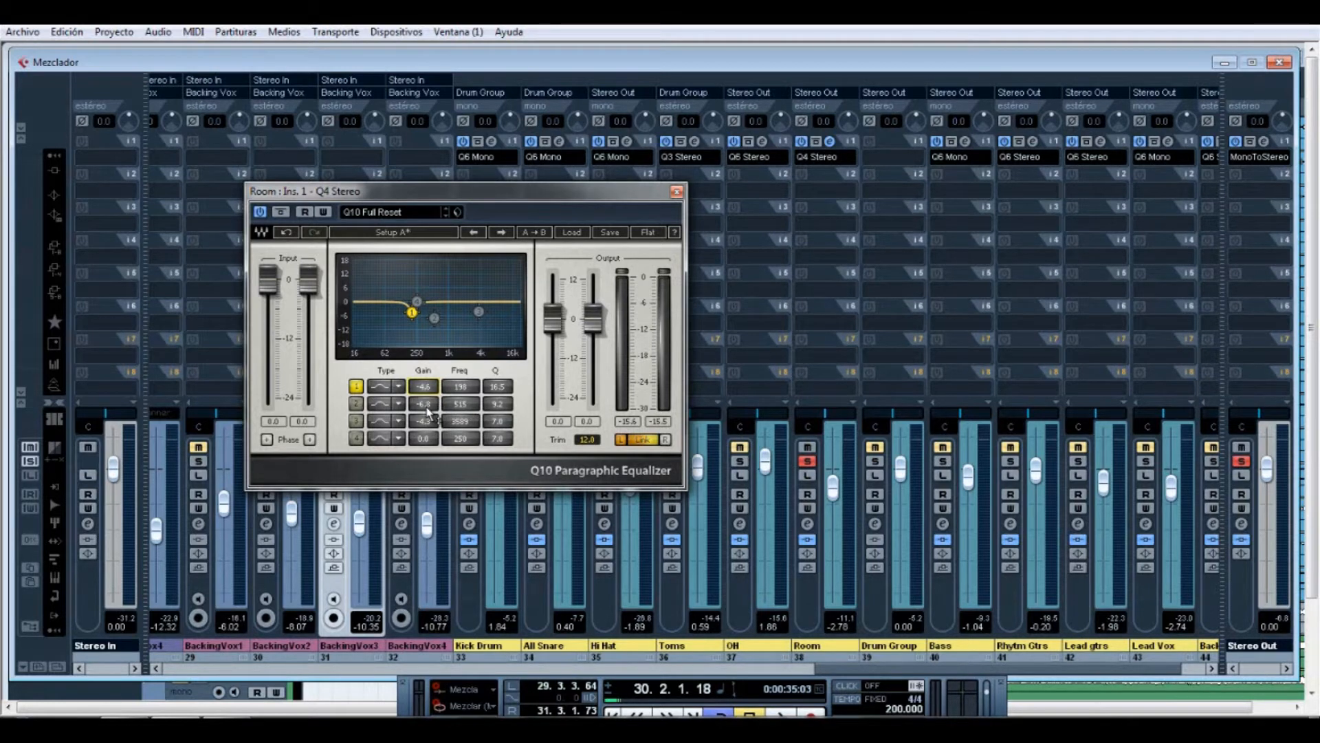
key("space")
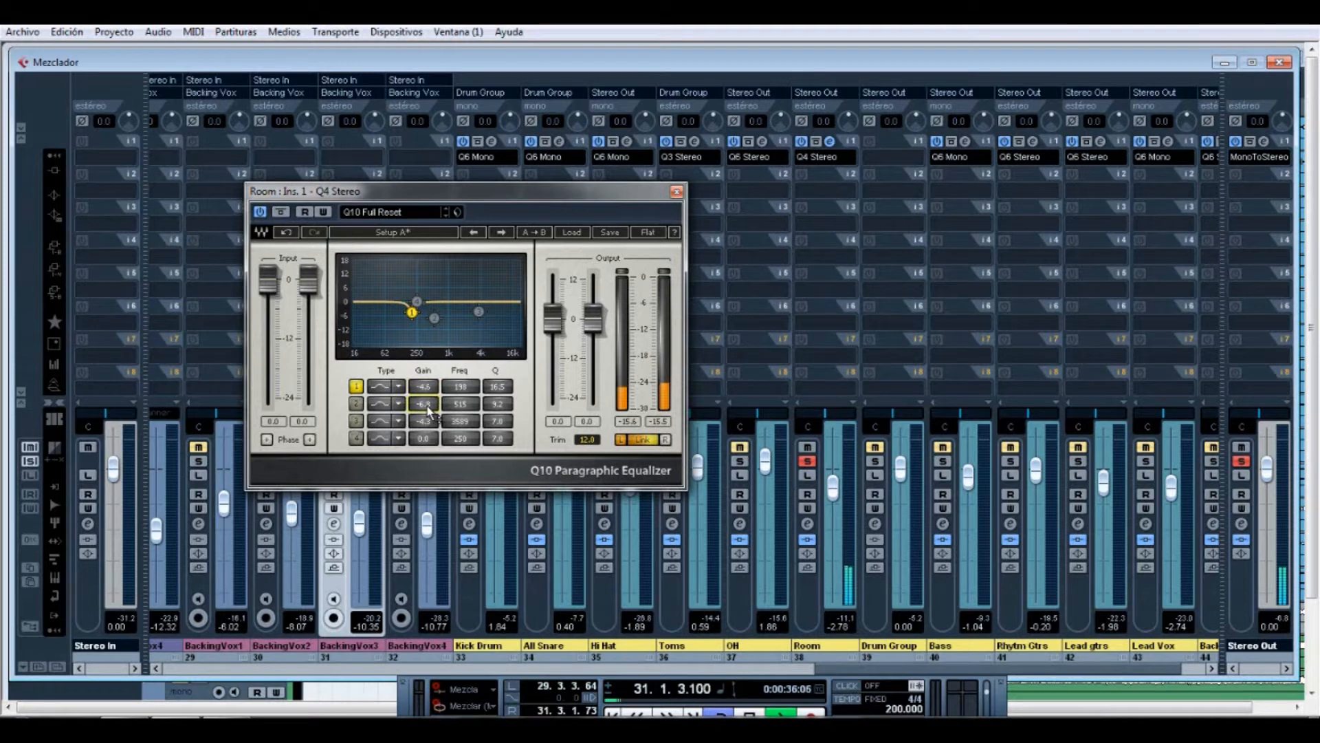
- Enable band 2 of the Room equalizer, audition its 515 Hz frequency with a strong boost, and set its gain to -6.4
left_click(356, 404)
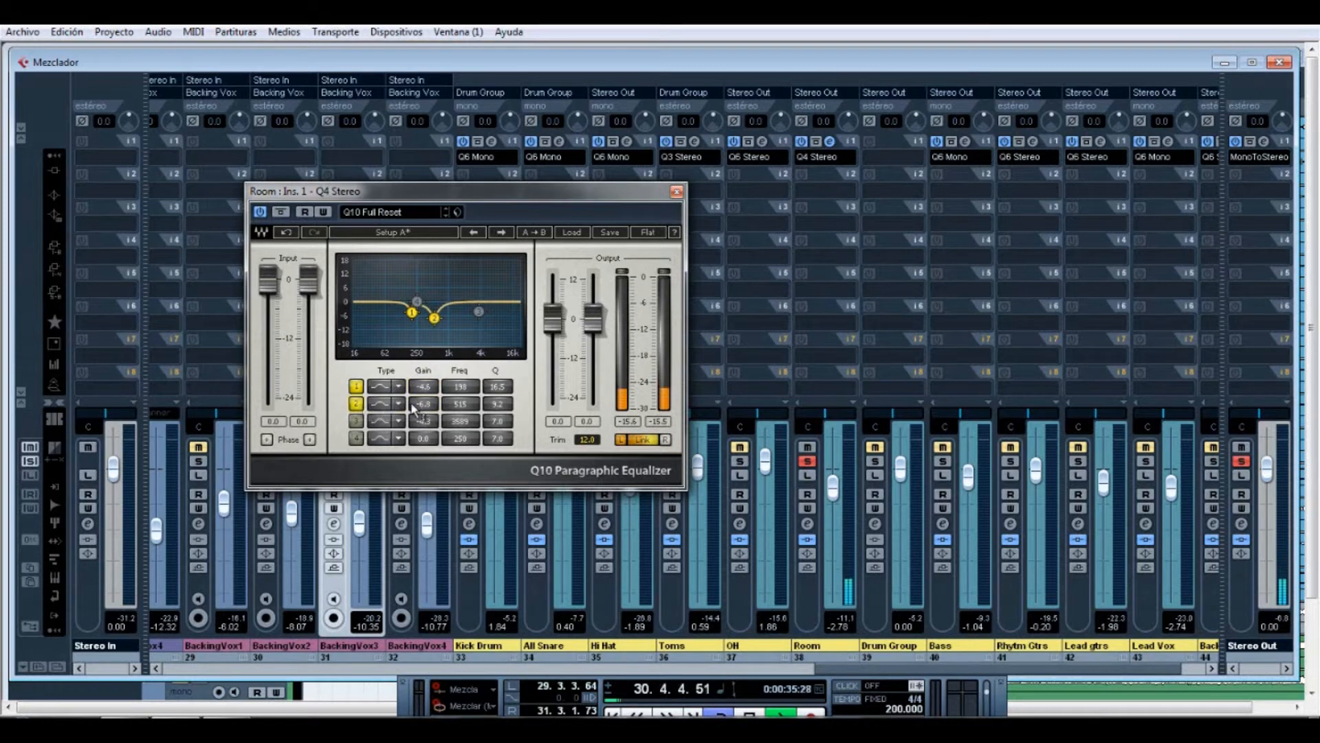
left_click_drag(426, 407, 424, 204)
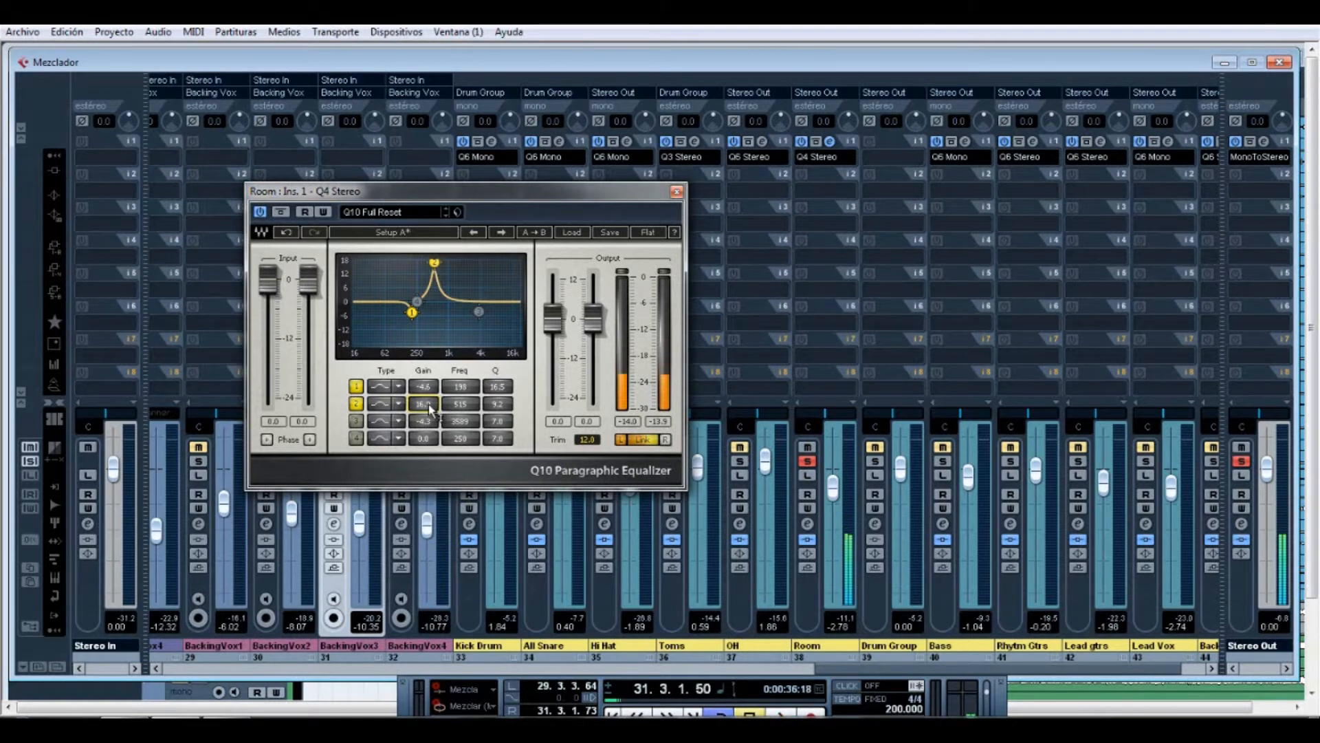
left_click_drag(427, 410, 444, 603)
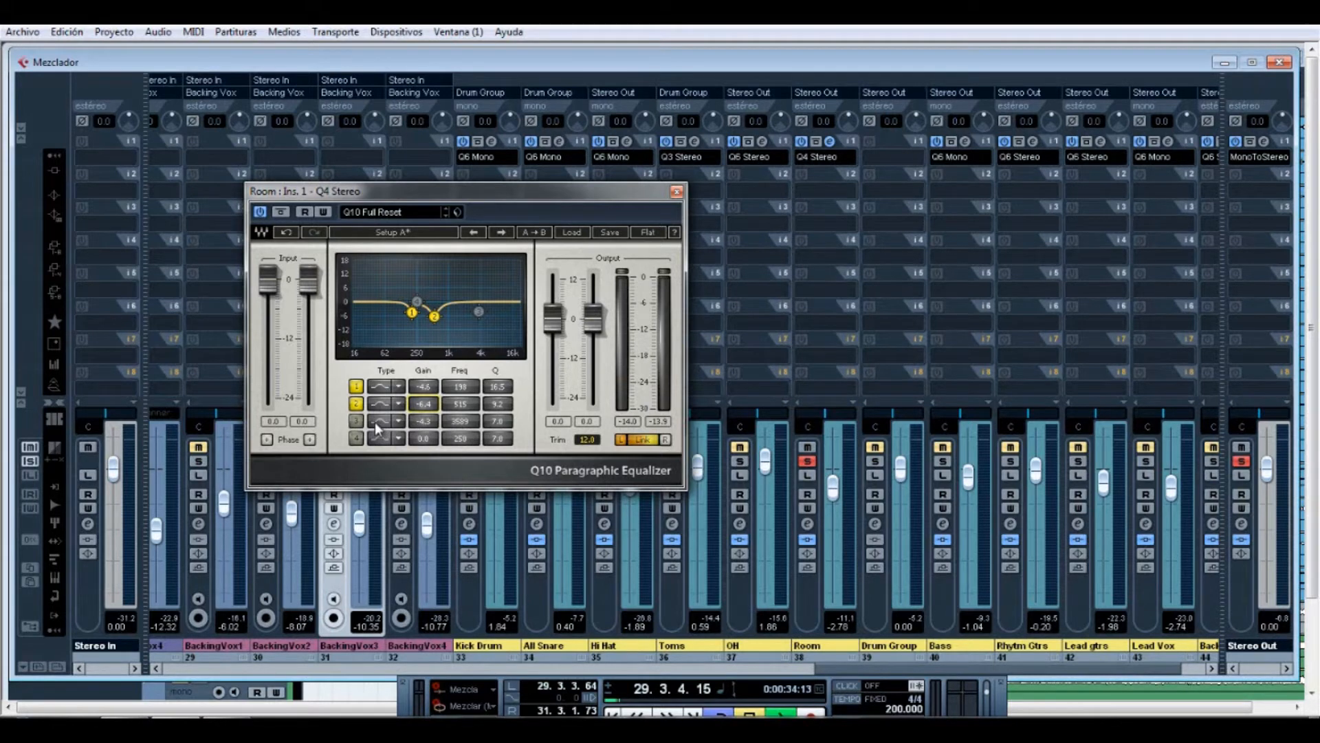
- Enable band 3 of the Room equalizer, audition 3589 Hz boosted to 18.0 against the band switched off, and set its gain to -5.2
left_click(356, 420)
left_click_drag(426, 430, 421, 171)
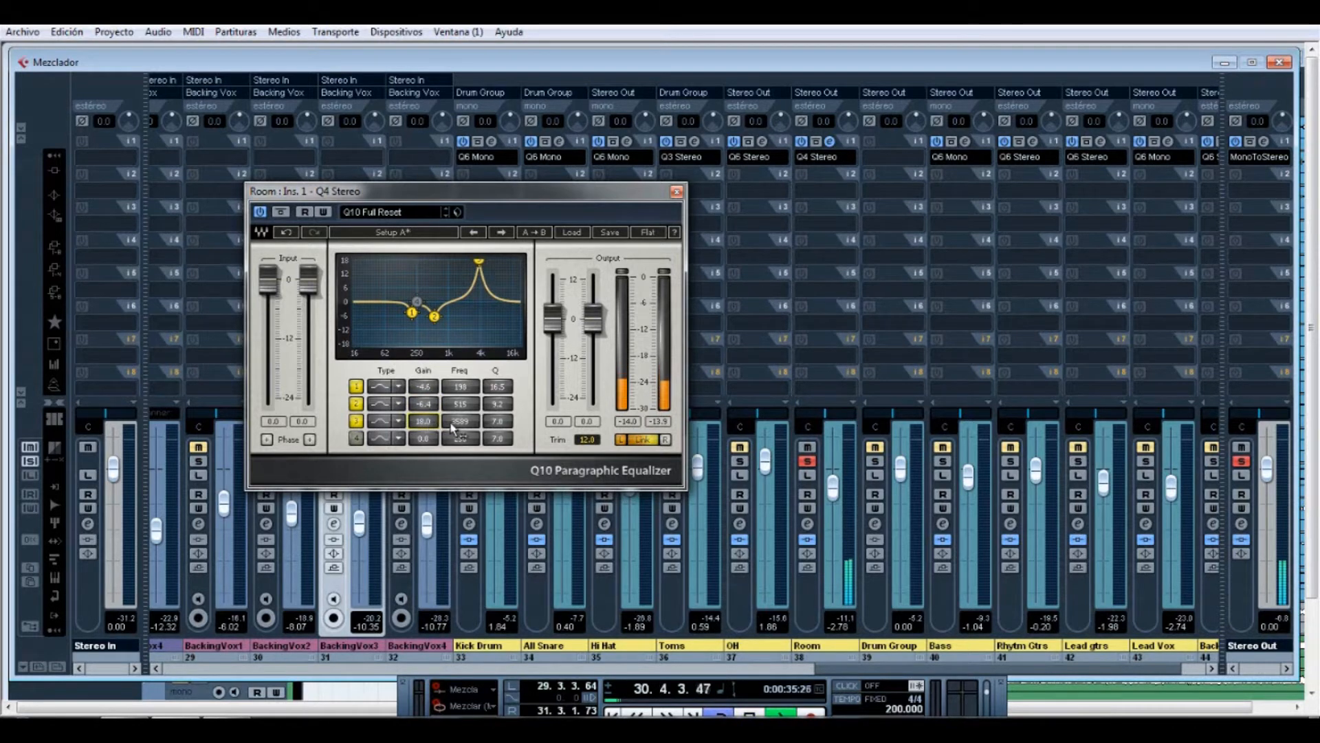
mouse_move(455, 427)
left_mouse_down()
mouse_move(484, 424)
mouse_move(461, 428)
left_mouse_up()
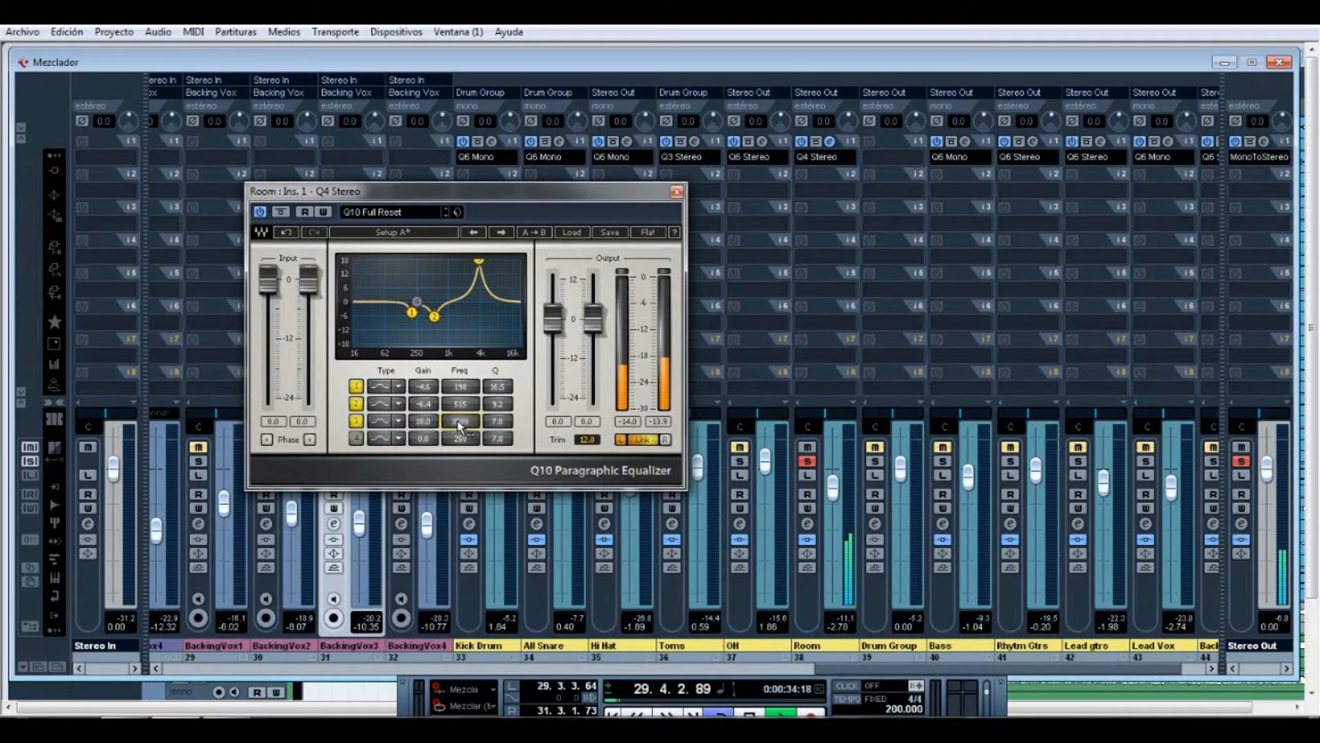
left_click(357, 421)
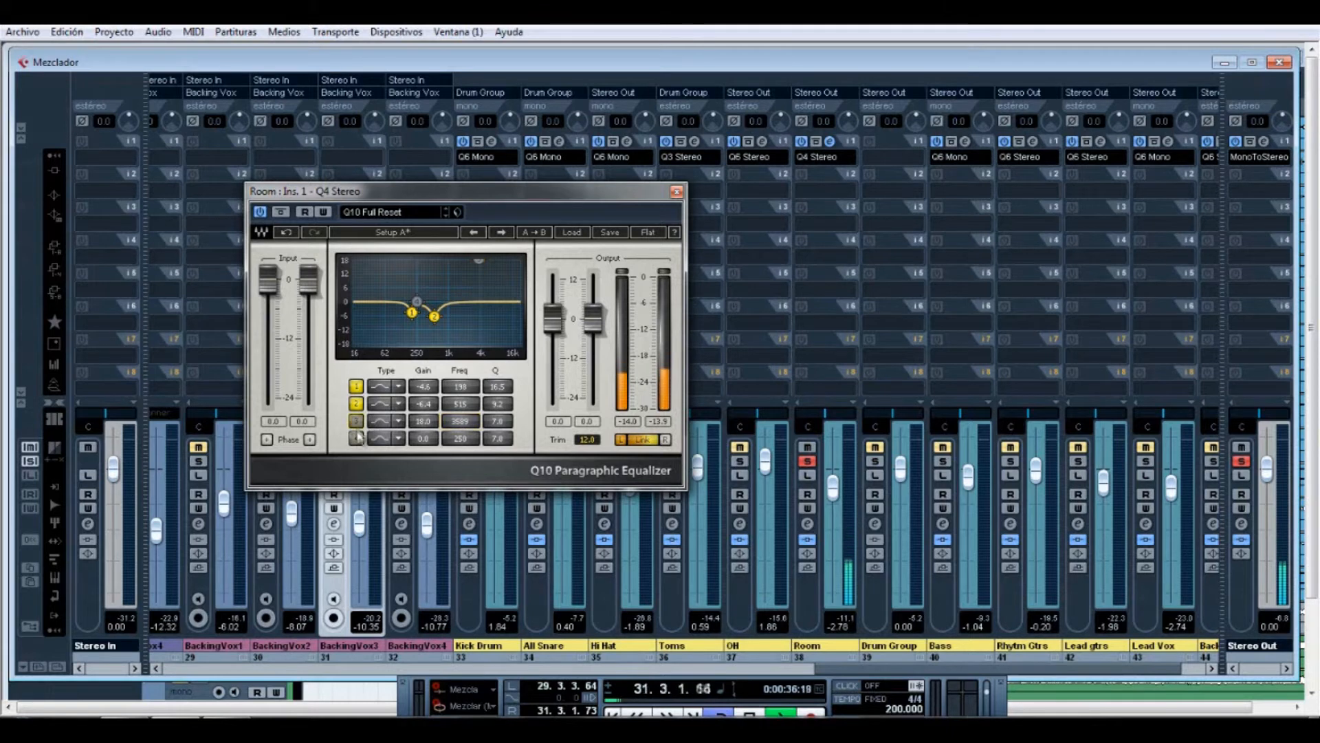
left_click(357, 420)
left_click_drag(421, 426, 452, 712)
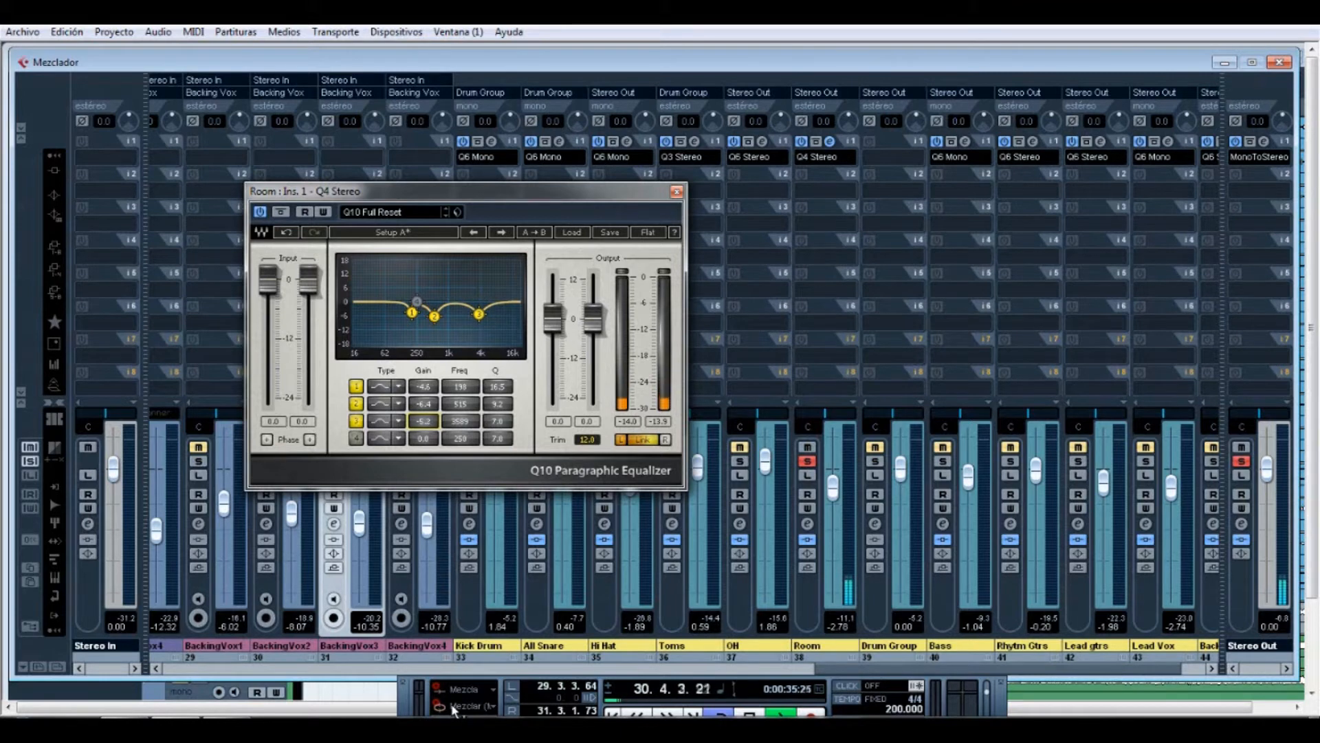
- Compare the Room group with its equalizer bypassed, and raise the equalizer's output levels to 2.0 and 1.9
left_click(281, 213)
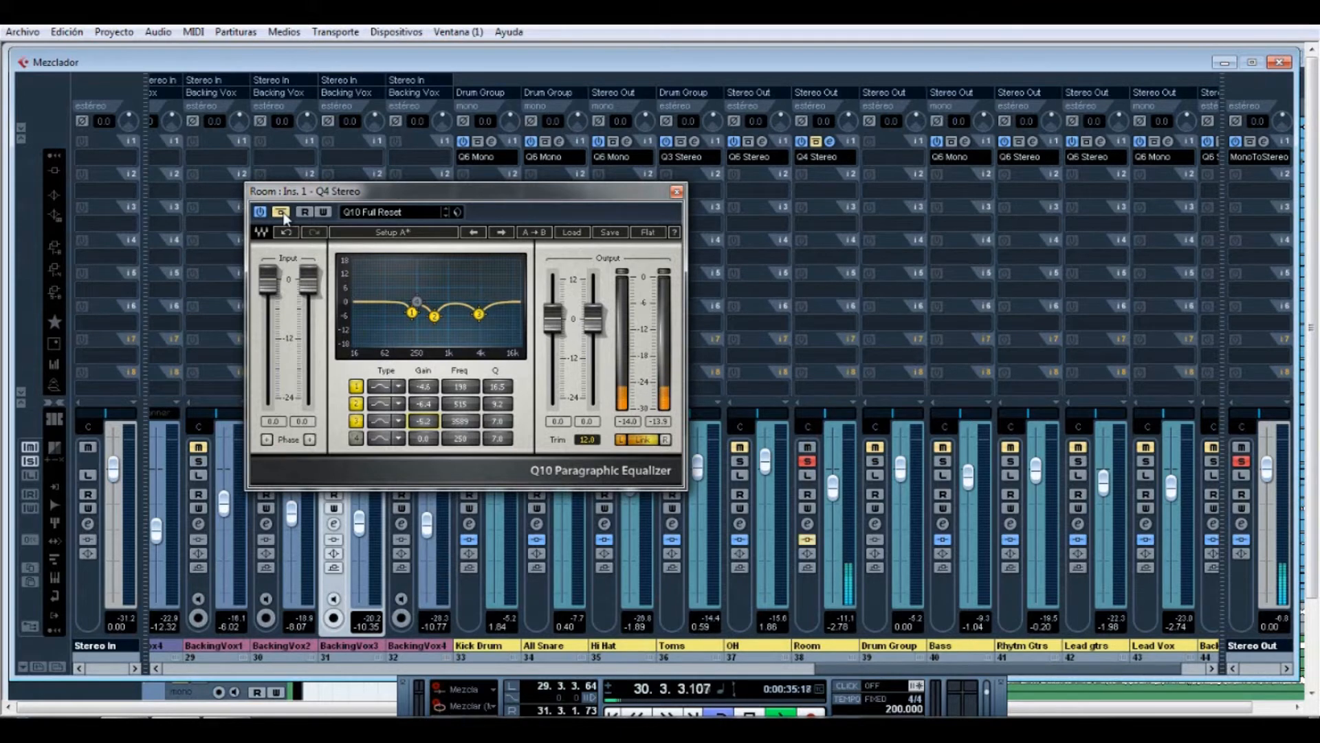
left_click(282, 213)
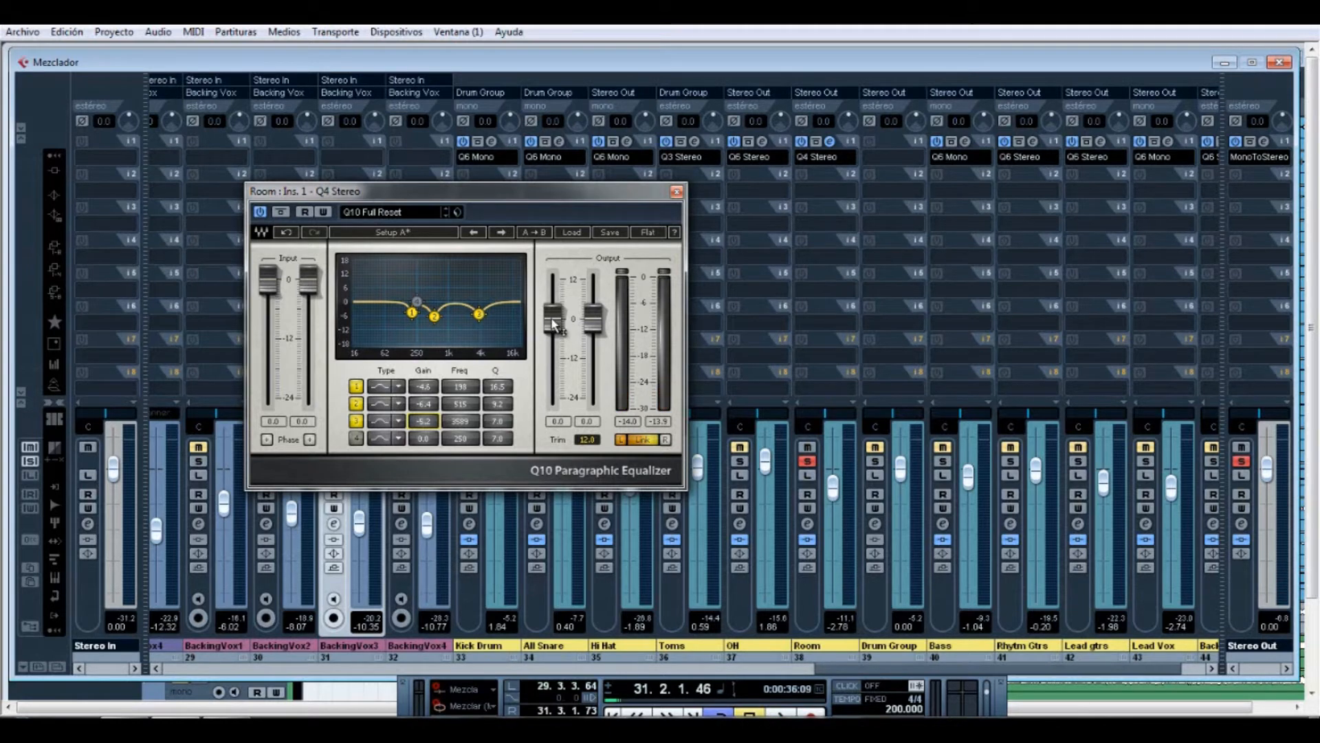
left_click_drag(554, 324, 592, 324)
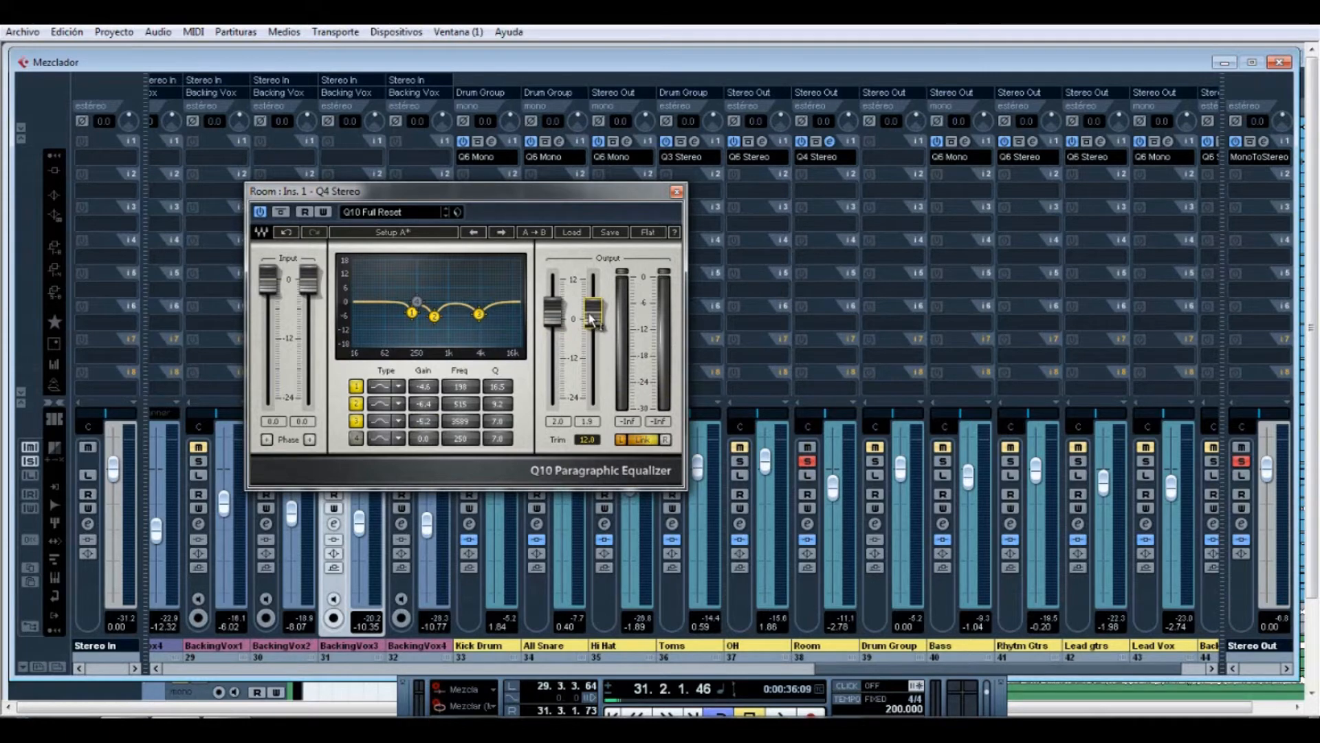
- Close the Room equalizer, unsolo the group to hear the full mix, and solo all drum groups from Kick Drum to Room
left_click(677, 192)
left_click(807, 461)
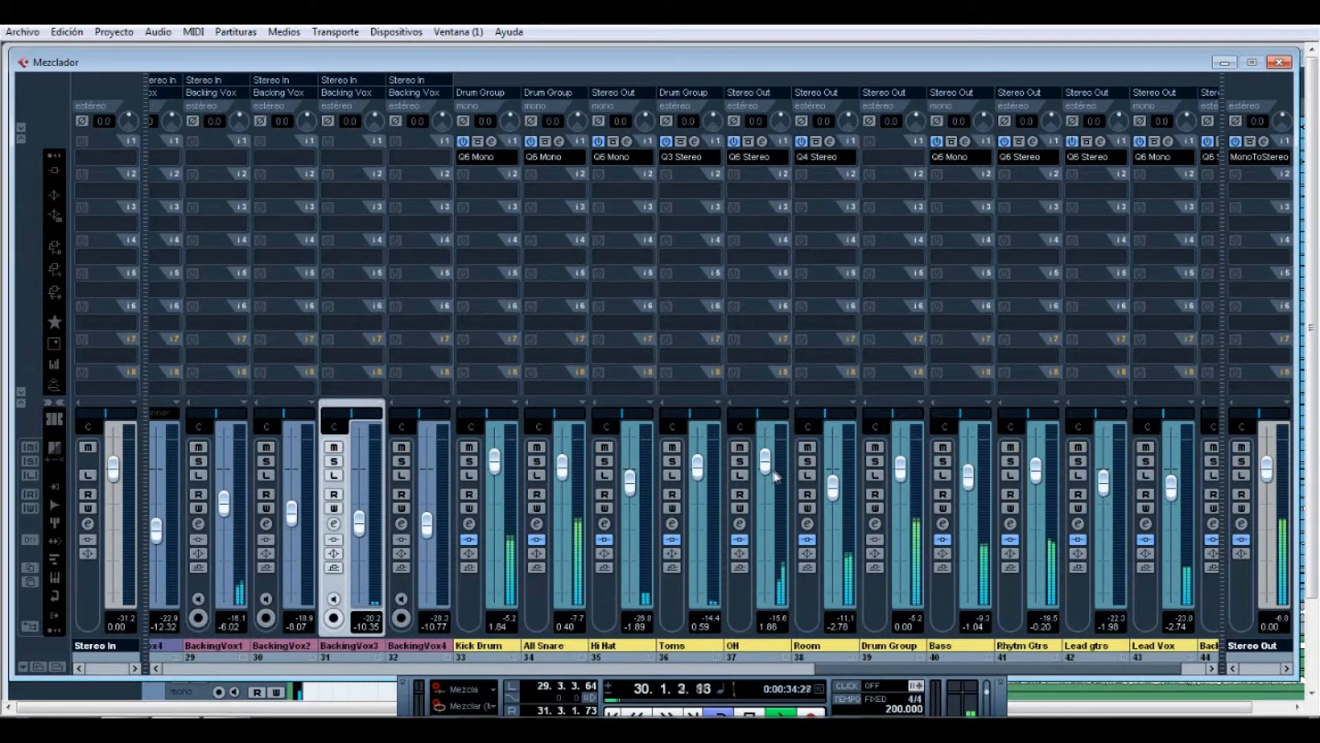
left_click(808, 461)
left_click(740, 461)
left_click(673, 460)
left_click(604, 461)
left_click(537, 460)
left_click(469, 462)
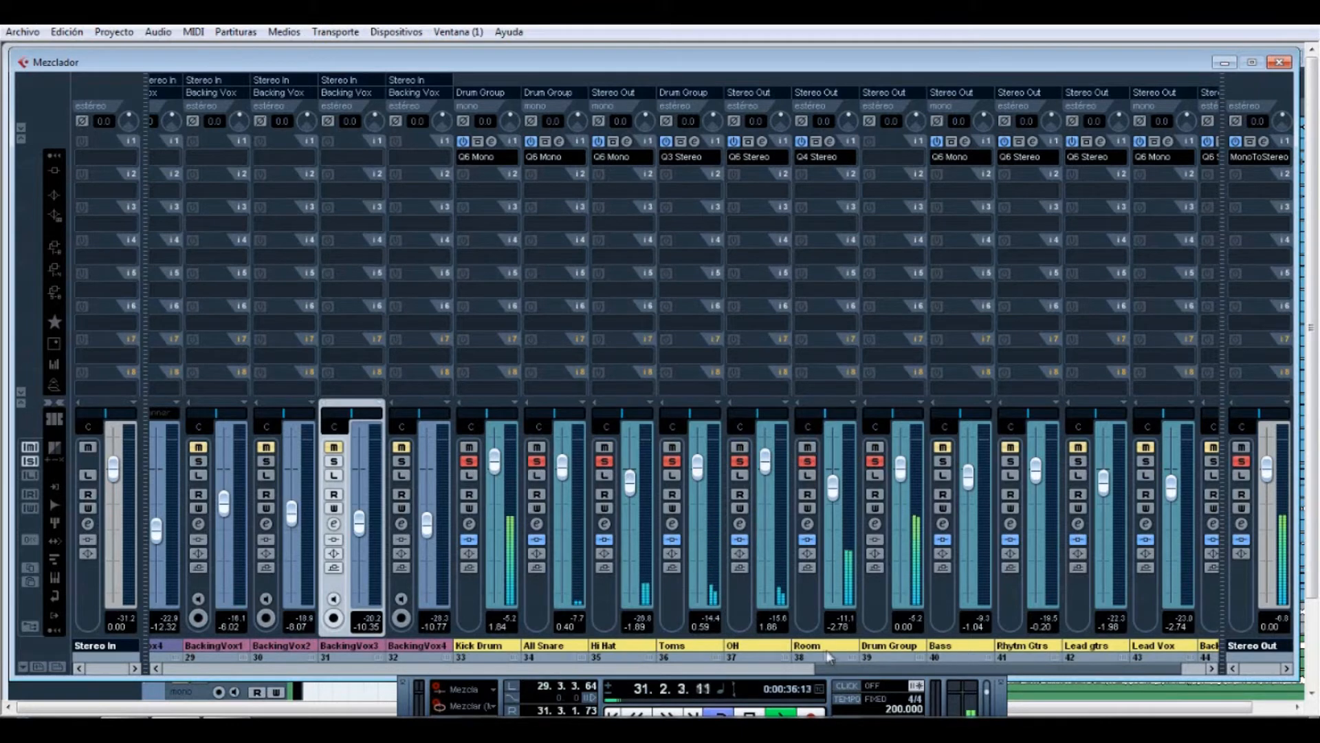
- Inspect the Kick Drum group's Q6 Mono equalizer and compare the drums with that group's inserts bypassed
left_click(491, 142)
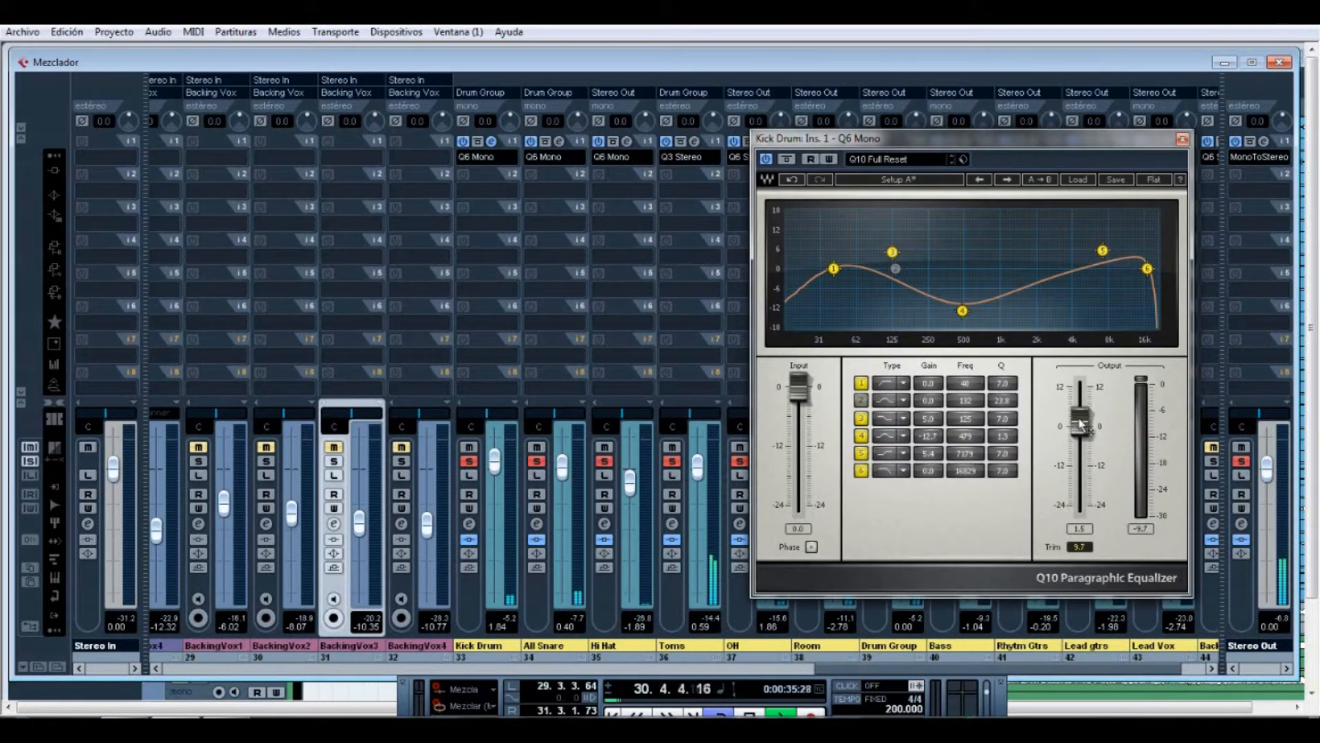
left_click(1182, 140)
left_click(469, 540)
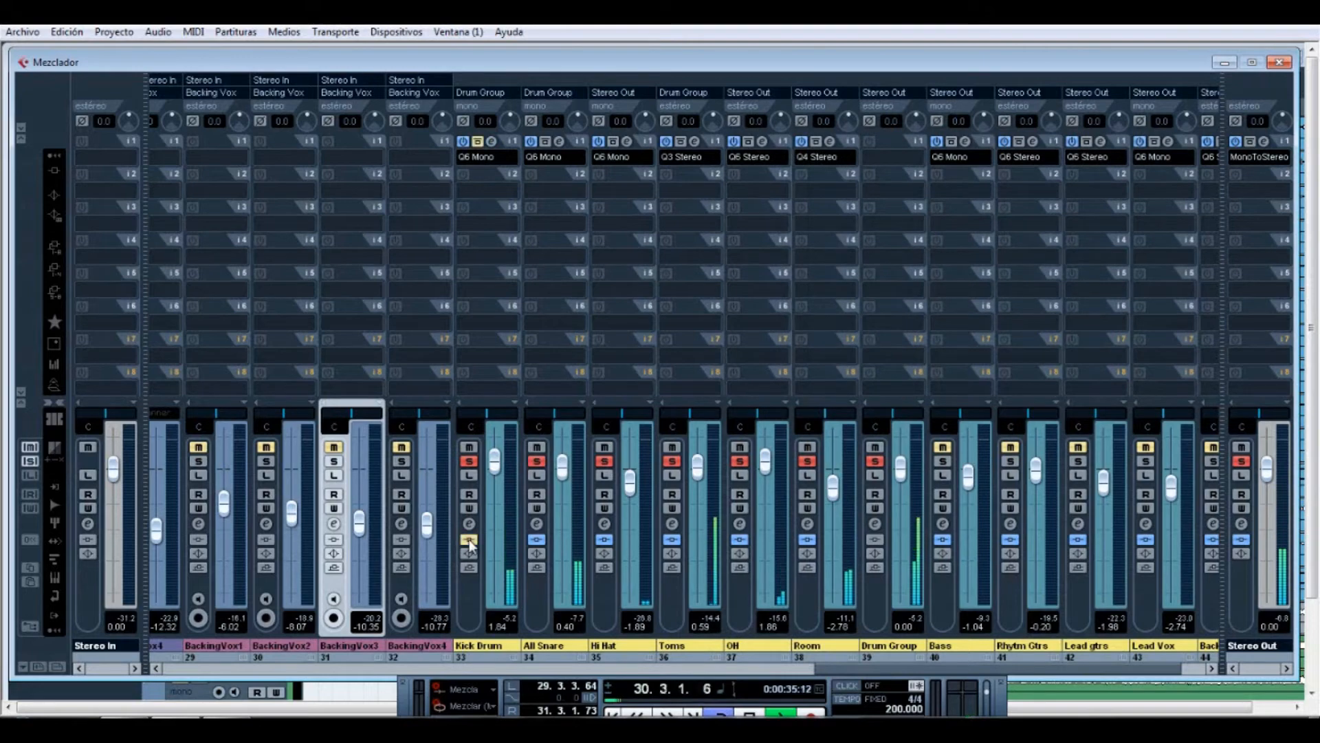
left_click(469, 540)
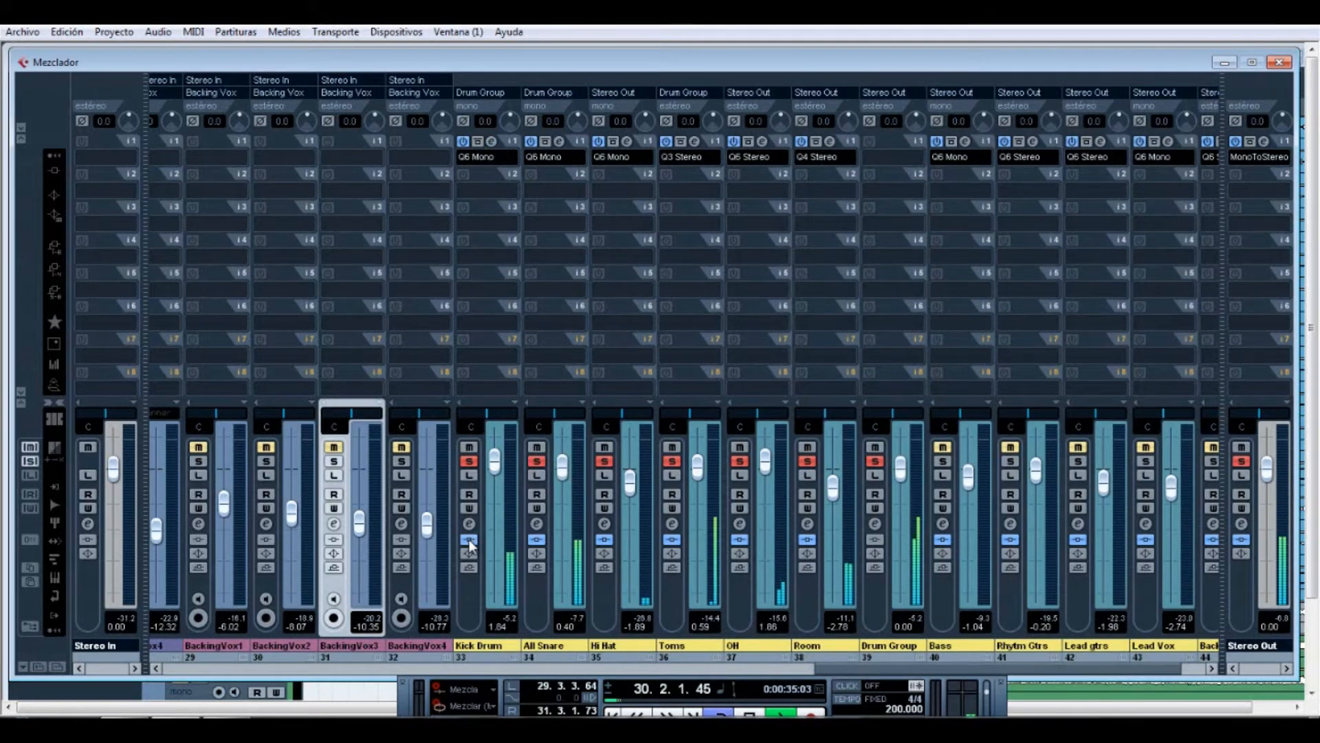
left_click(491, 140)
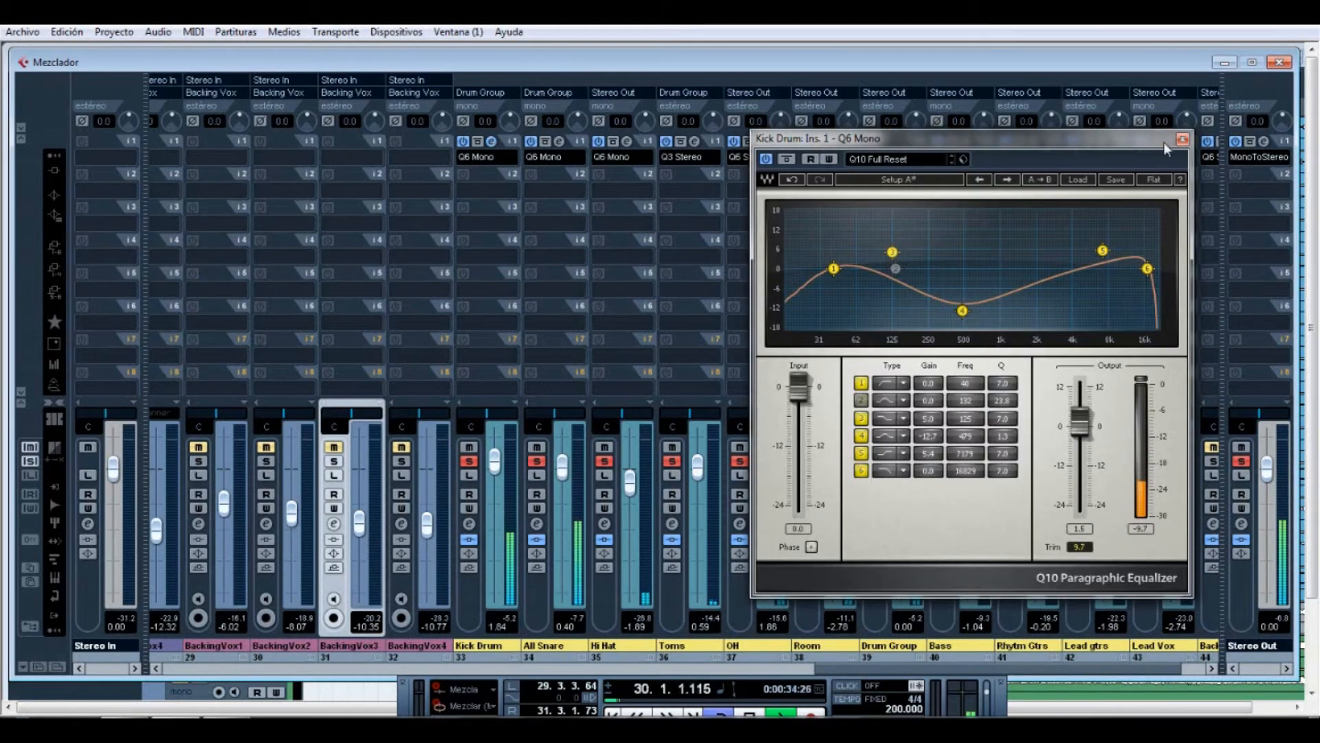
left_click(1164, 142)
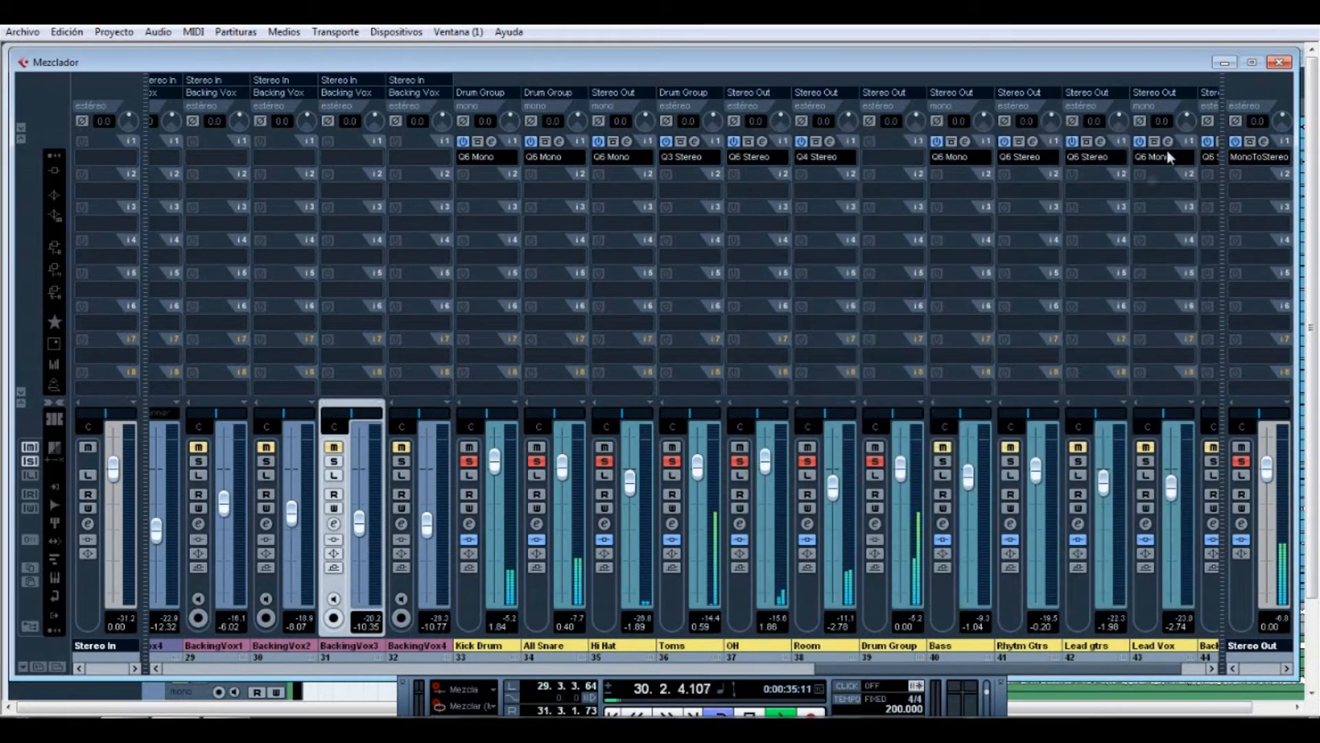
- Turn off the MonoToStereo insert on the Stereo Out channel and play the soloed drums
left_click(1233, 141)
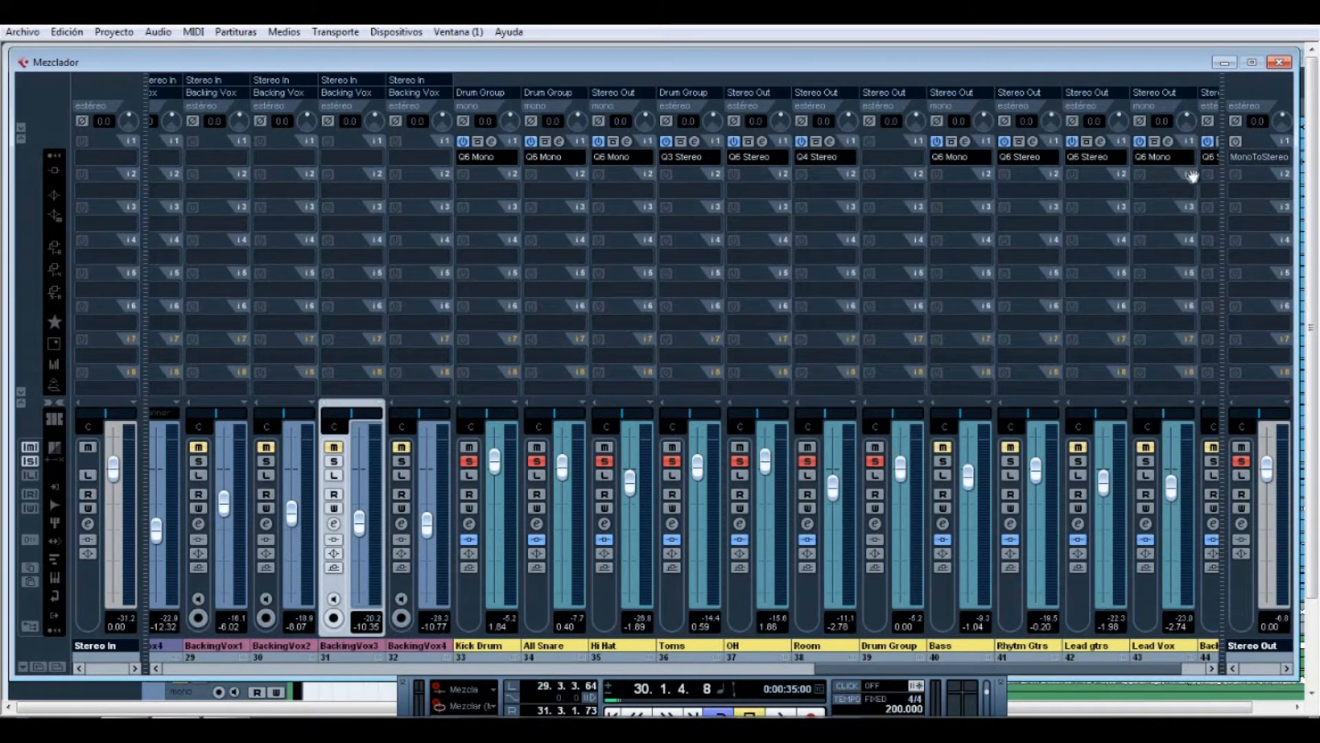
key("space")
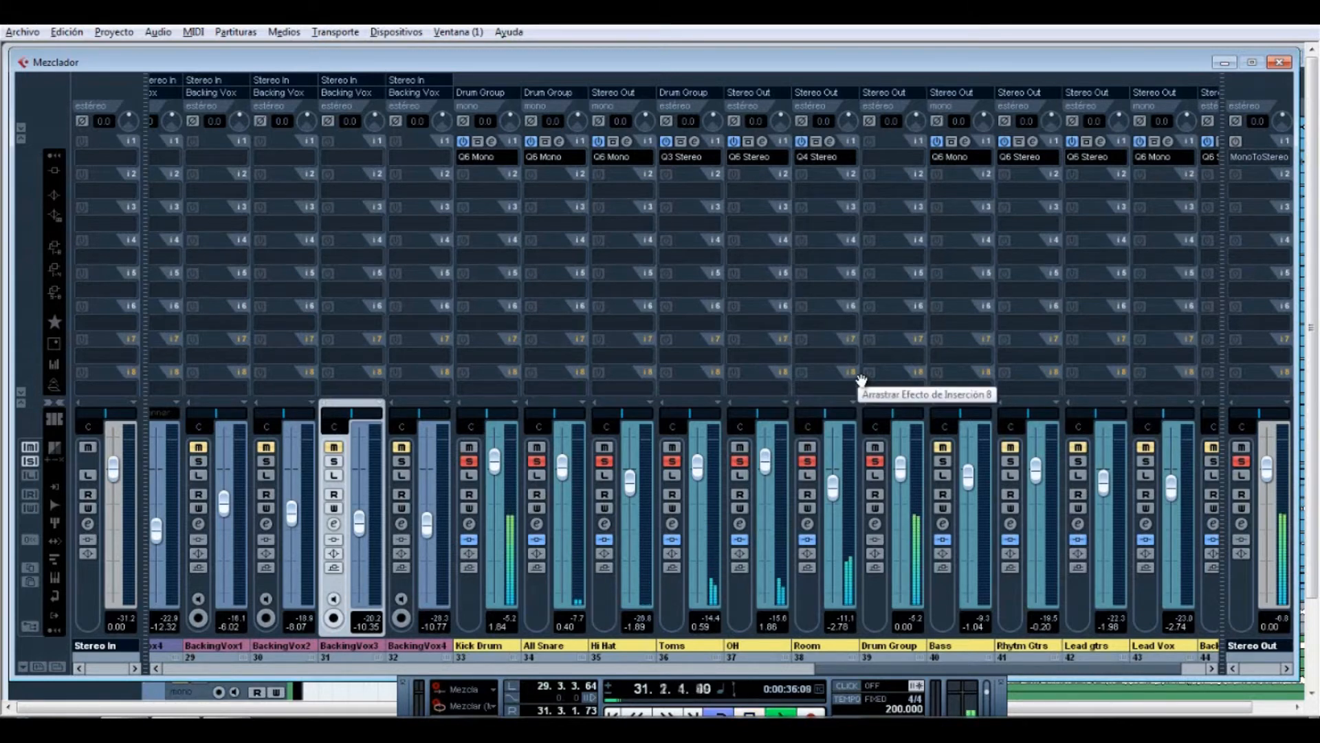
- Return to the project window, widen the loop range to 24.2.1.51 through 35.4.1.42, and play the drums from its start
left_click(1278, 64)
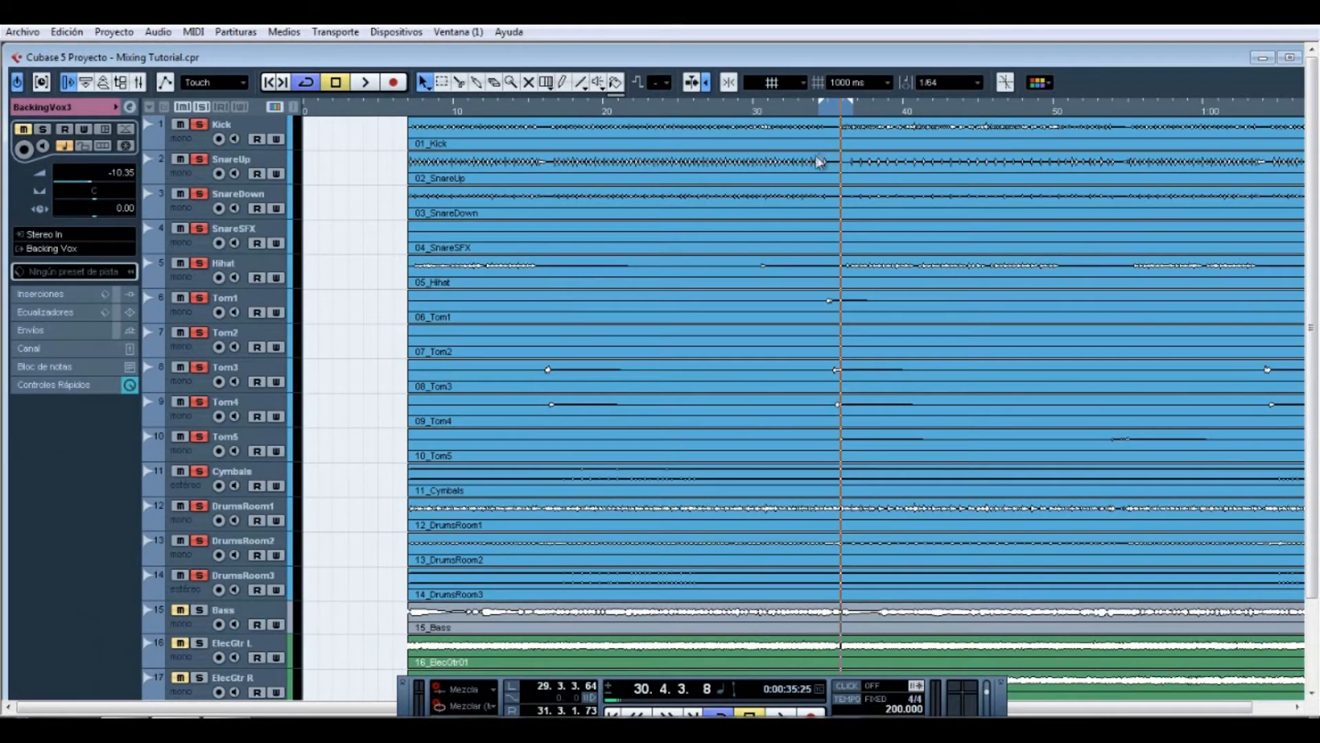
key("g")
key("g")
key("h")
key("h")
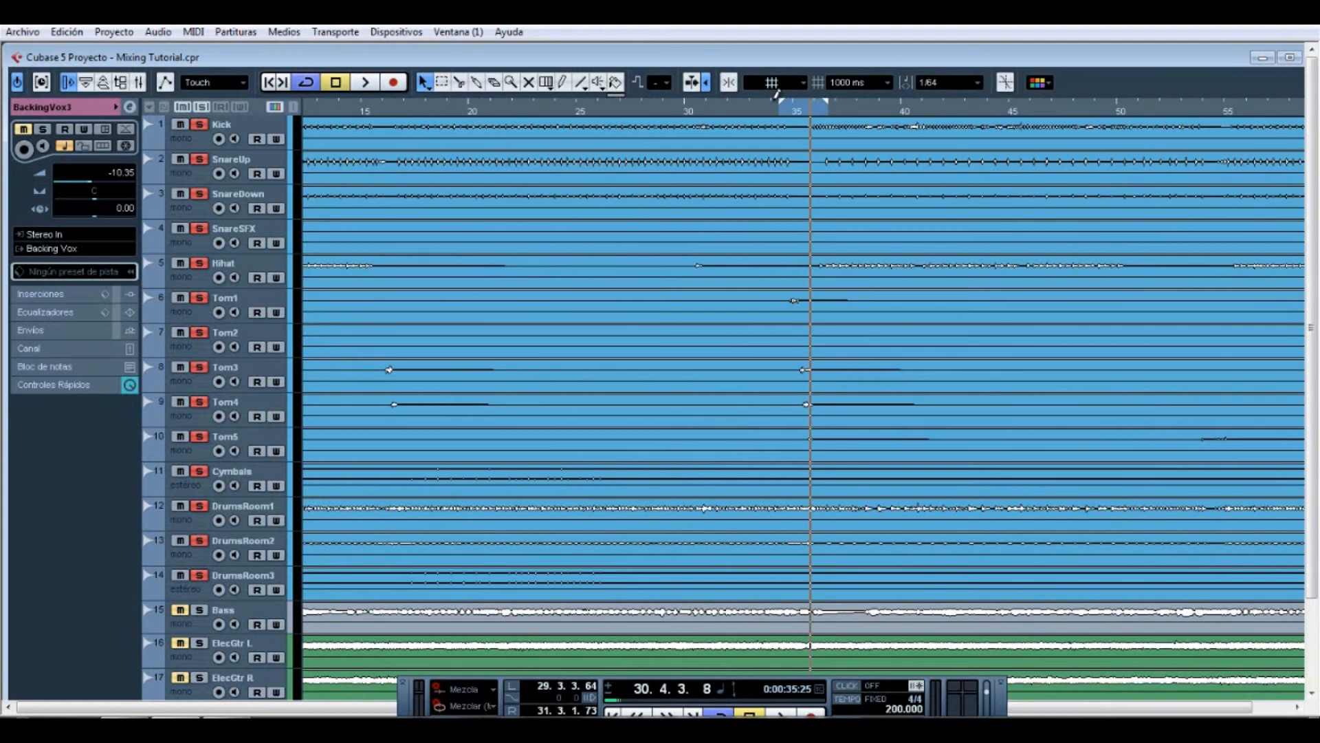
left_click_drag(782, 110, 644, 134)
left_click_drag(826, 107, 907, 109)
left_click(642, 110)
key("space")
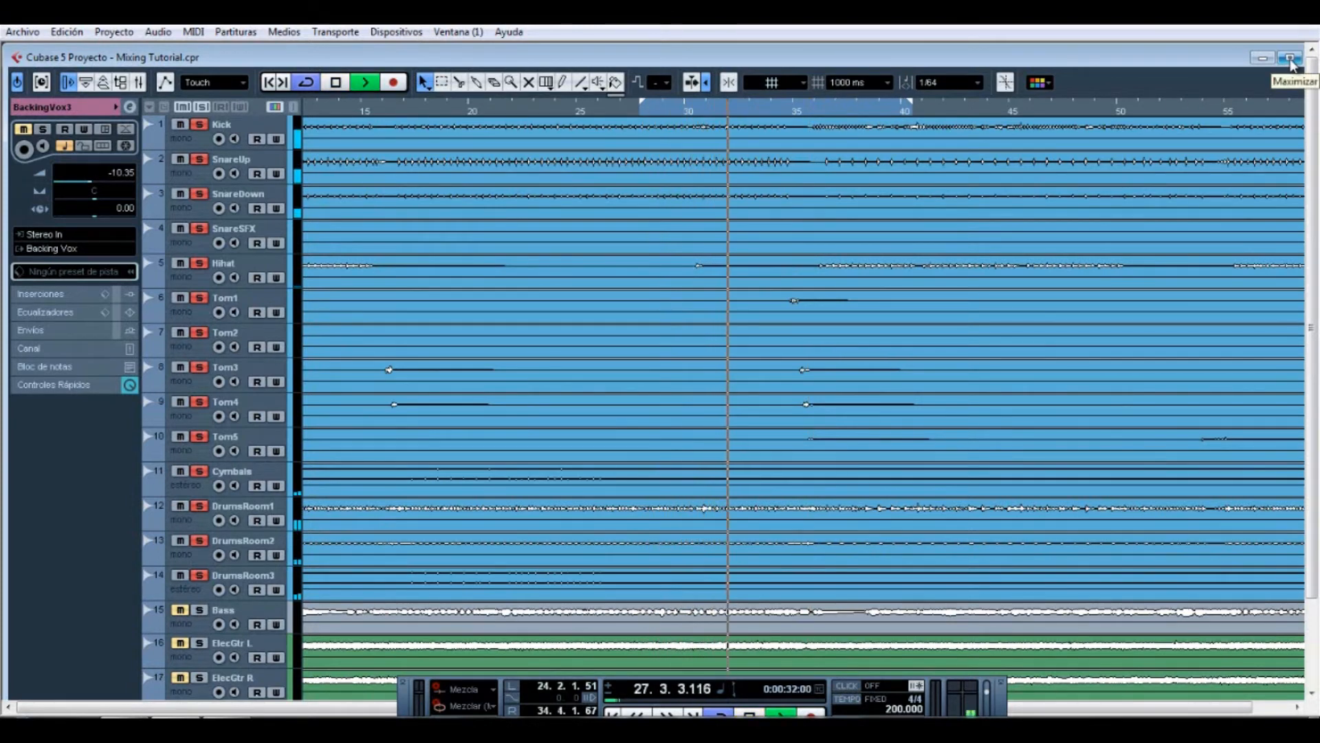
left_click_drag(928, 110, 936, 110)
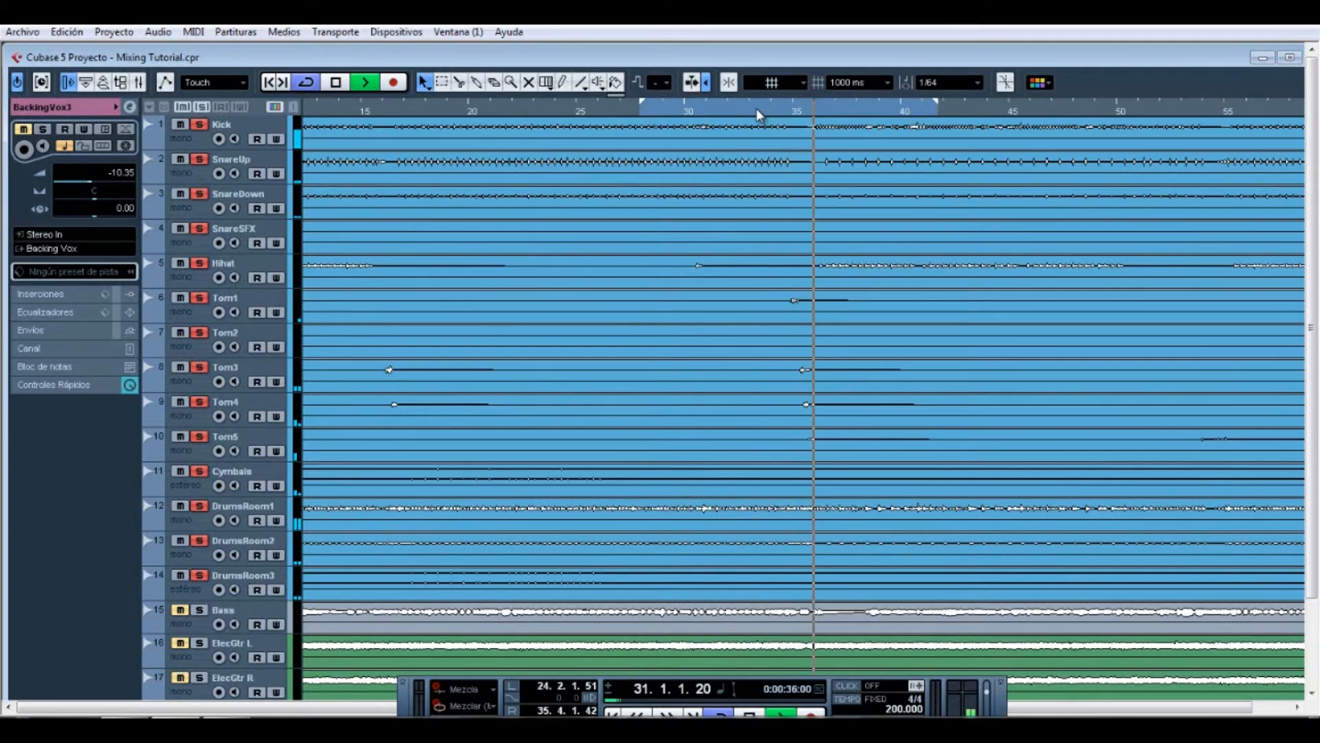
- Reopen the mixer and compare the looping drums with all channel inserts bypassed and active
key("F3")
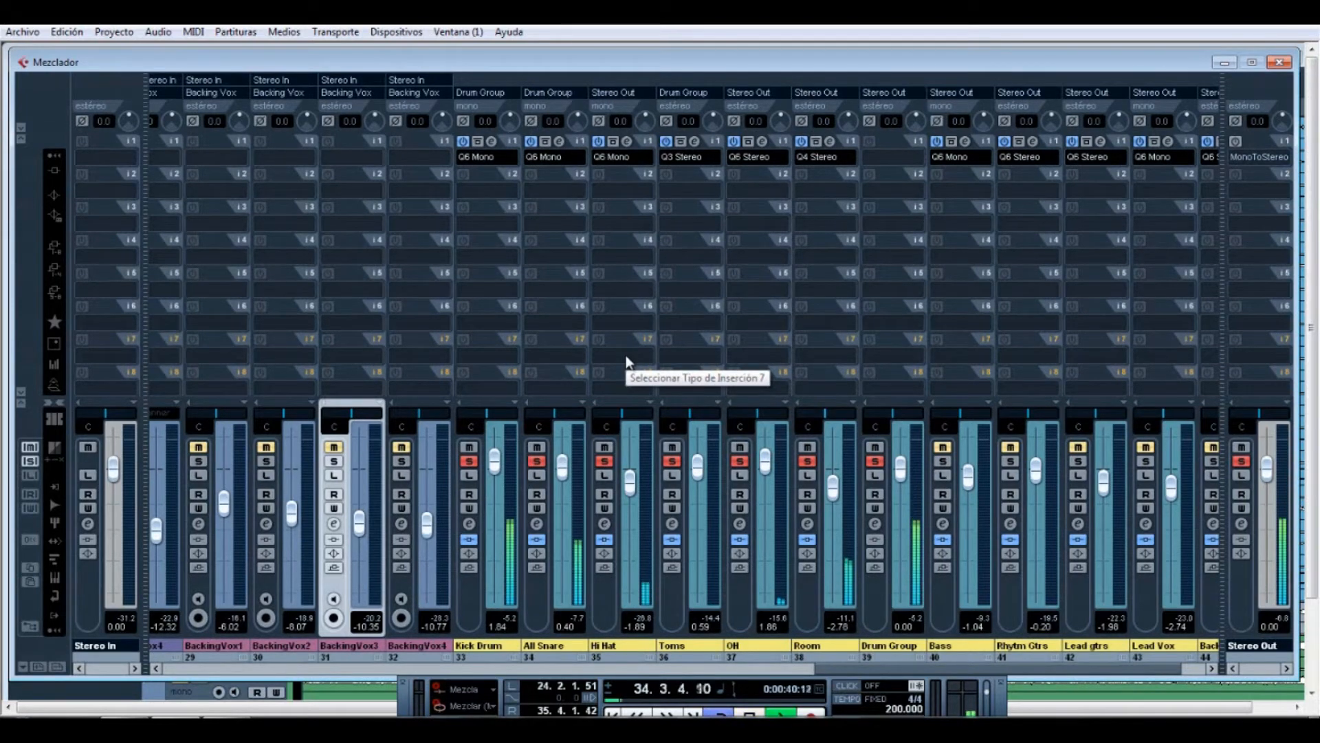
key("alt+i")
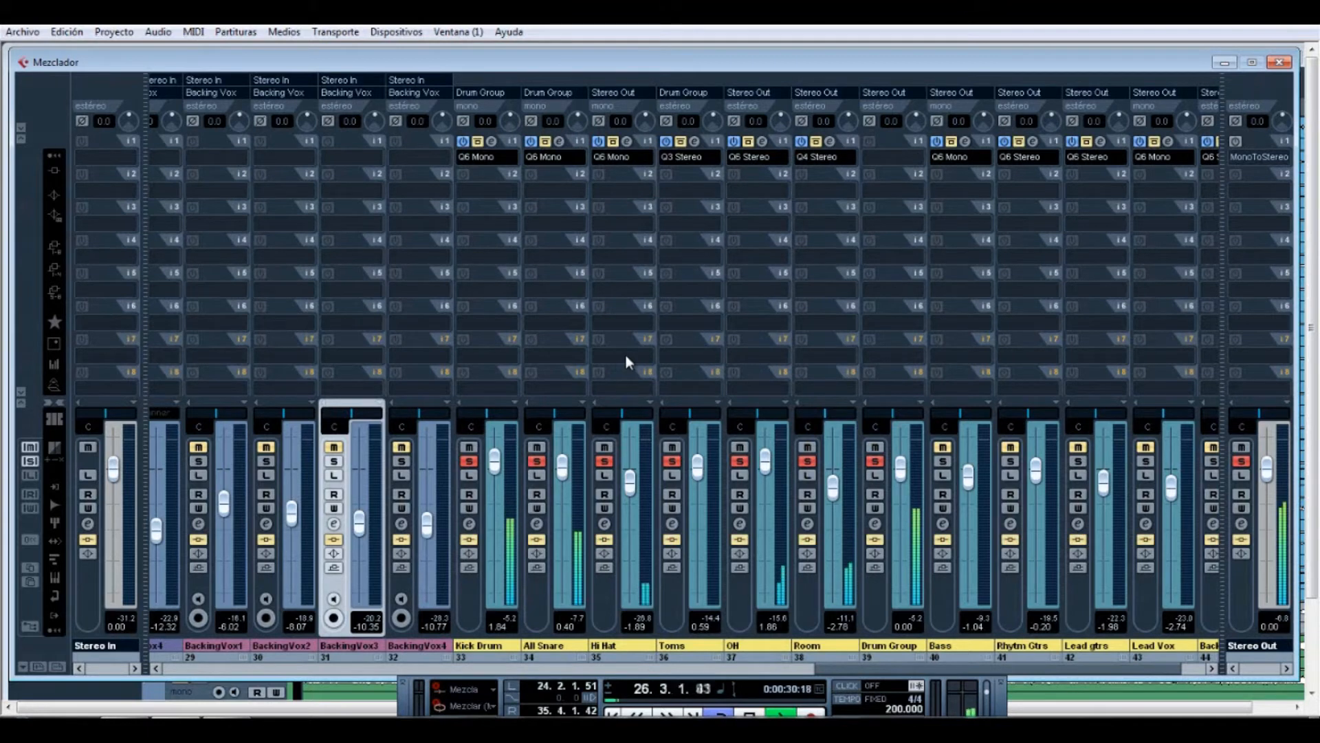
key("alt+i")
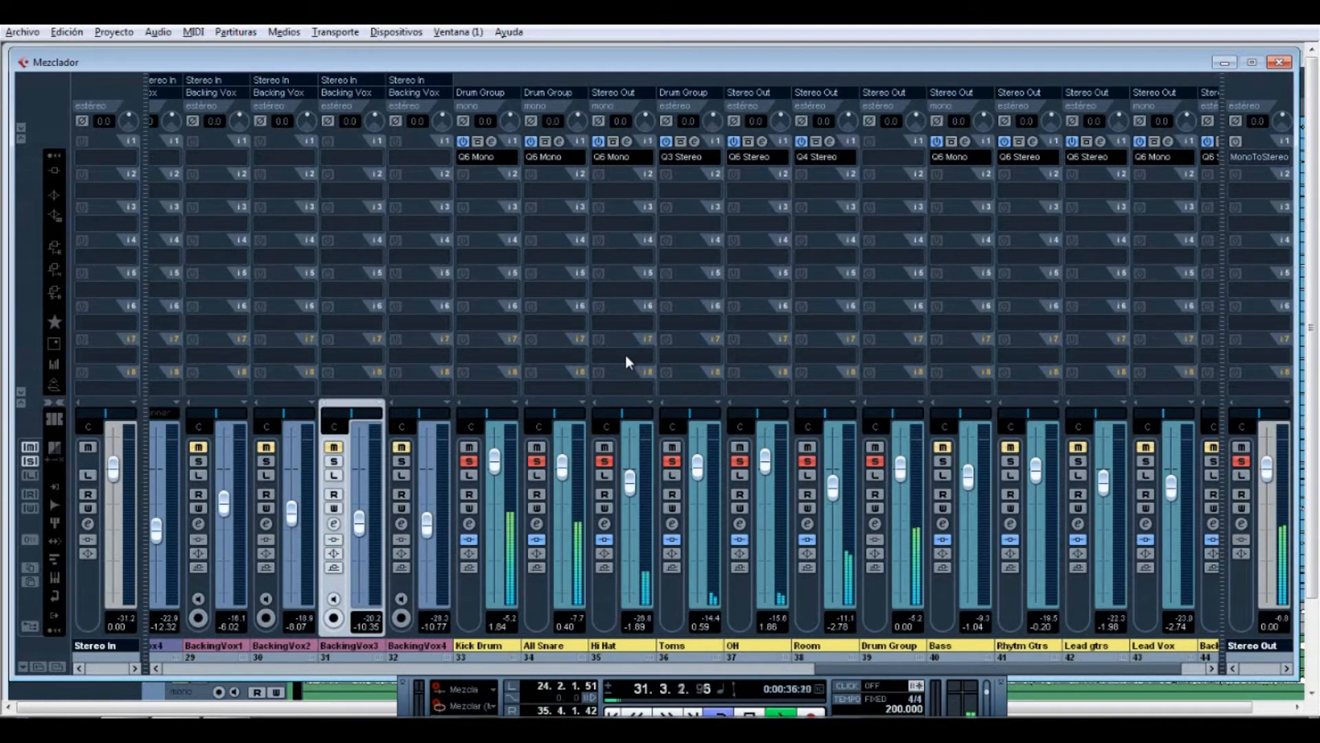
key("alt+i")
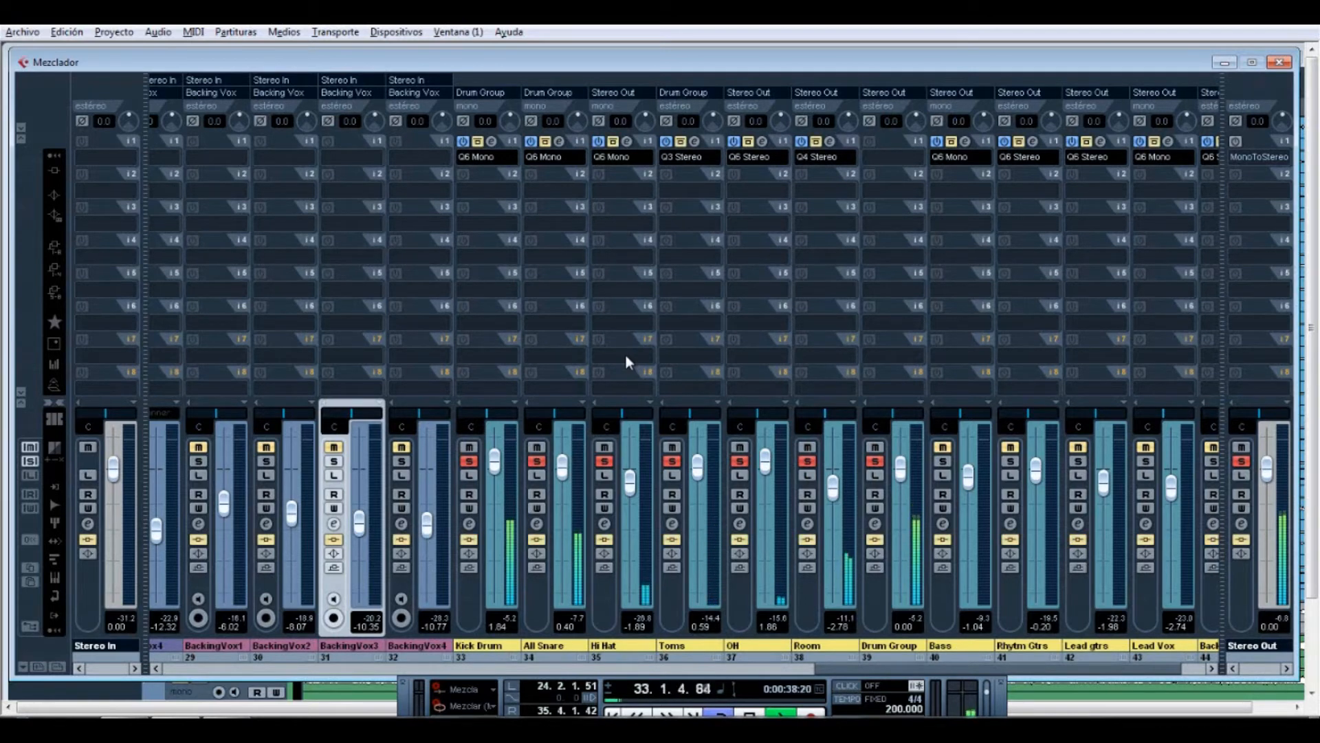
key("alt+i")
key("alt+i")
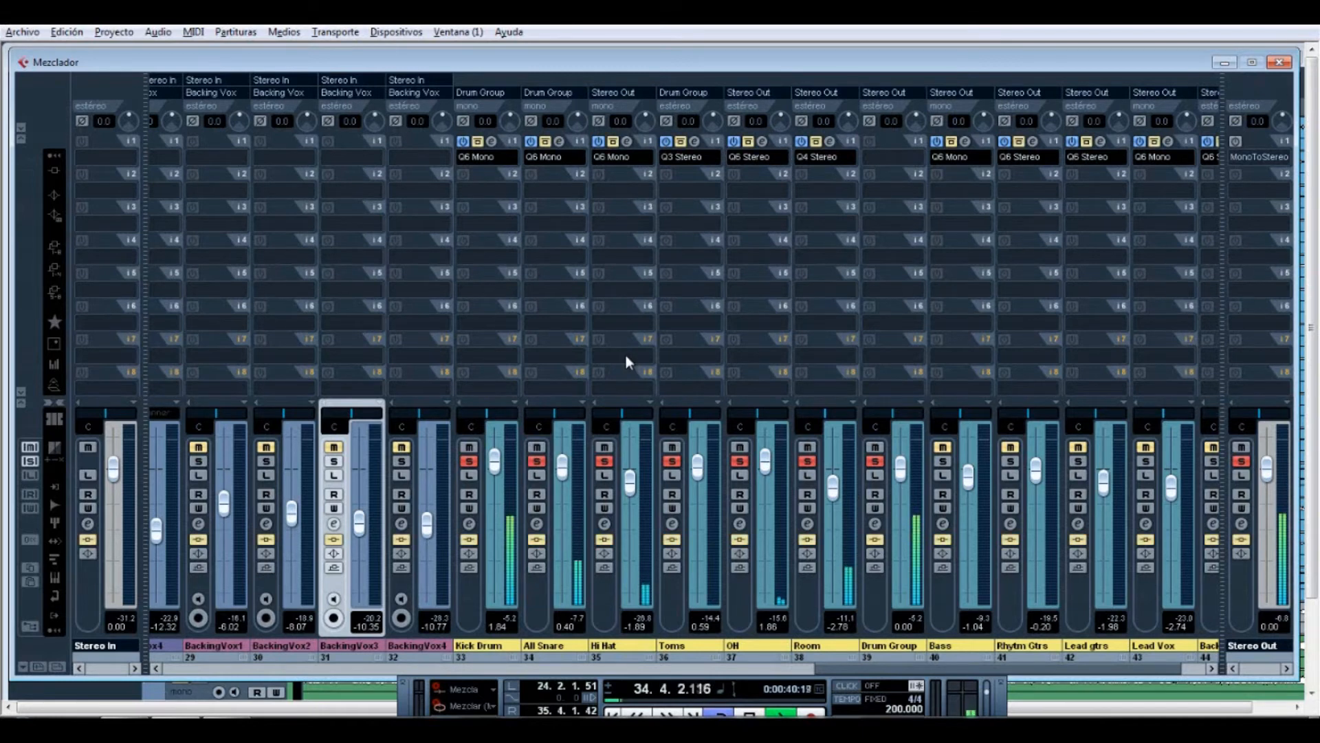
key("alt+i")
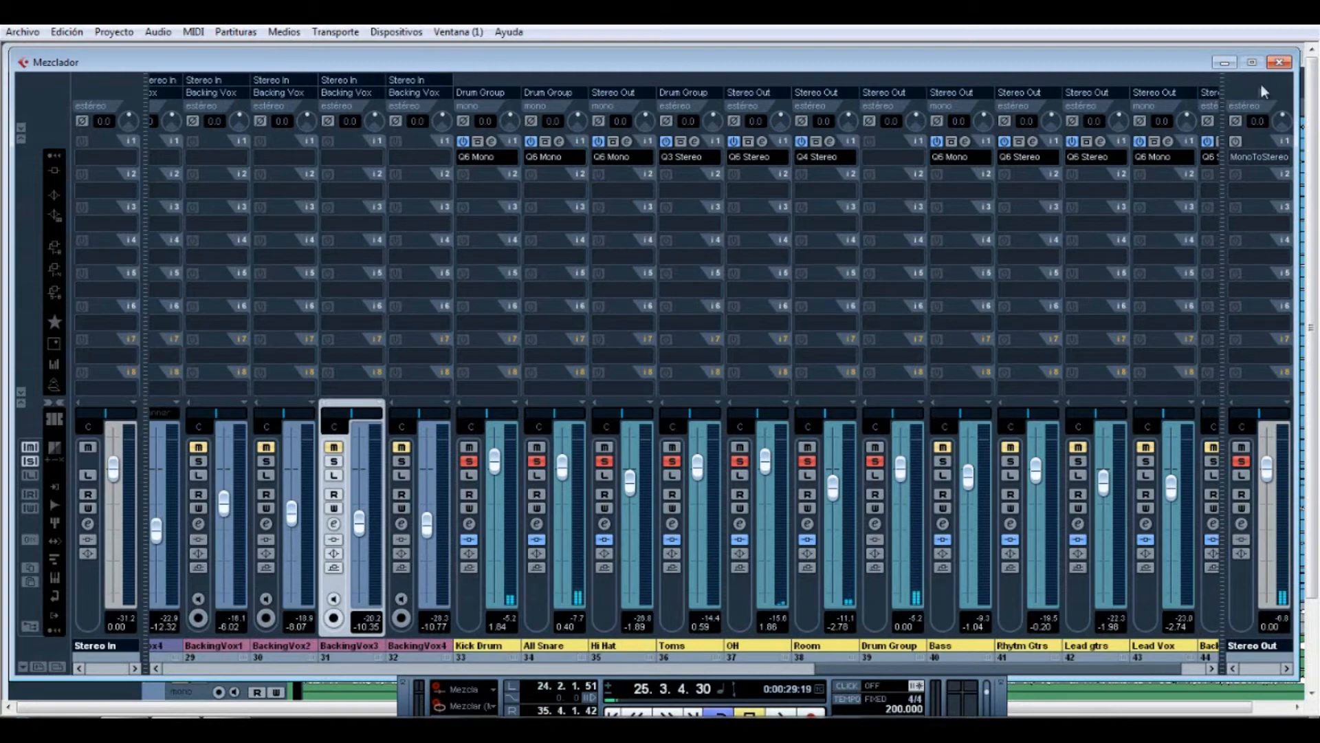
- Clear every solo and mute across the mixer channels, return to the project window and play the full mix
left_click(1279, 63)
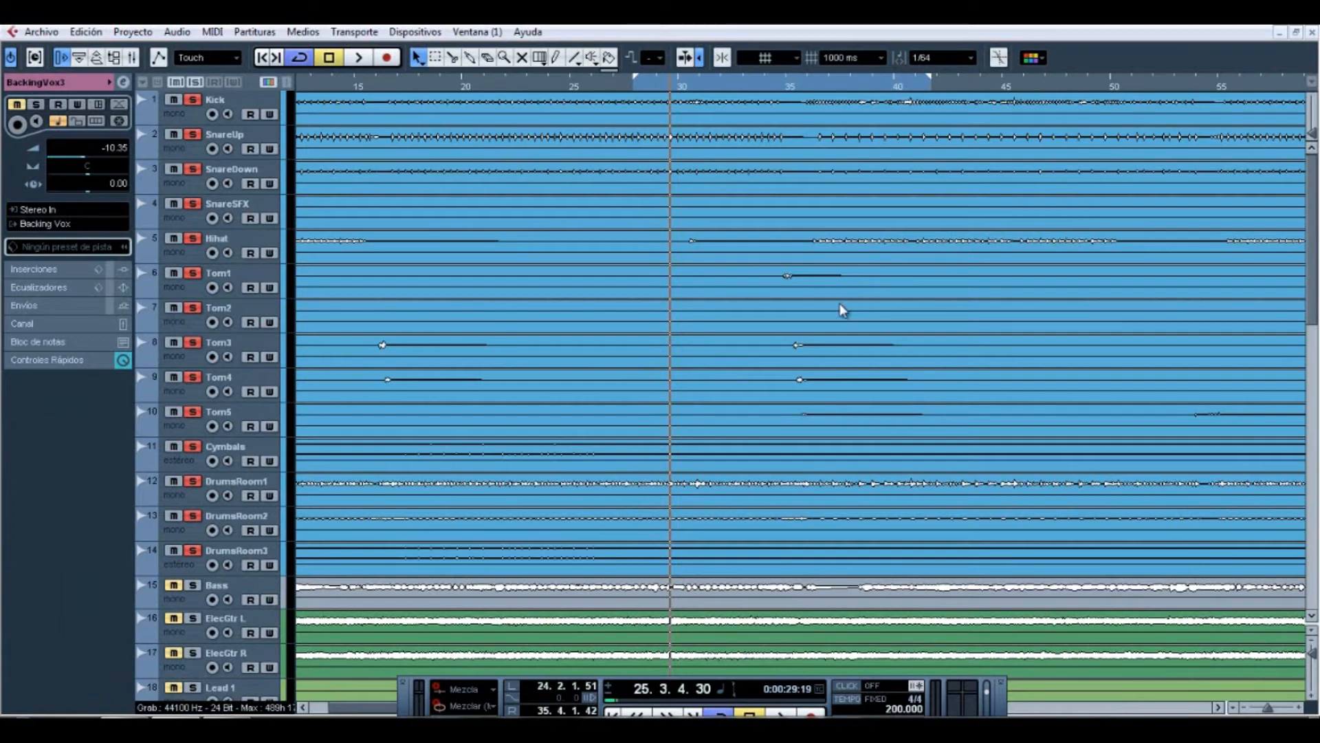
key("F3")
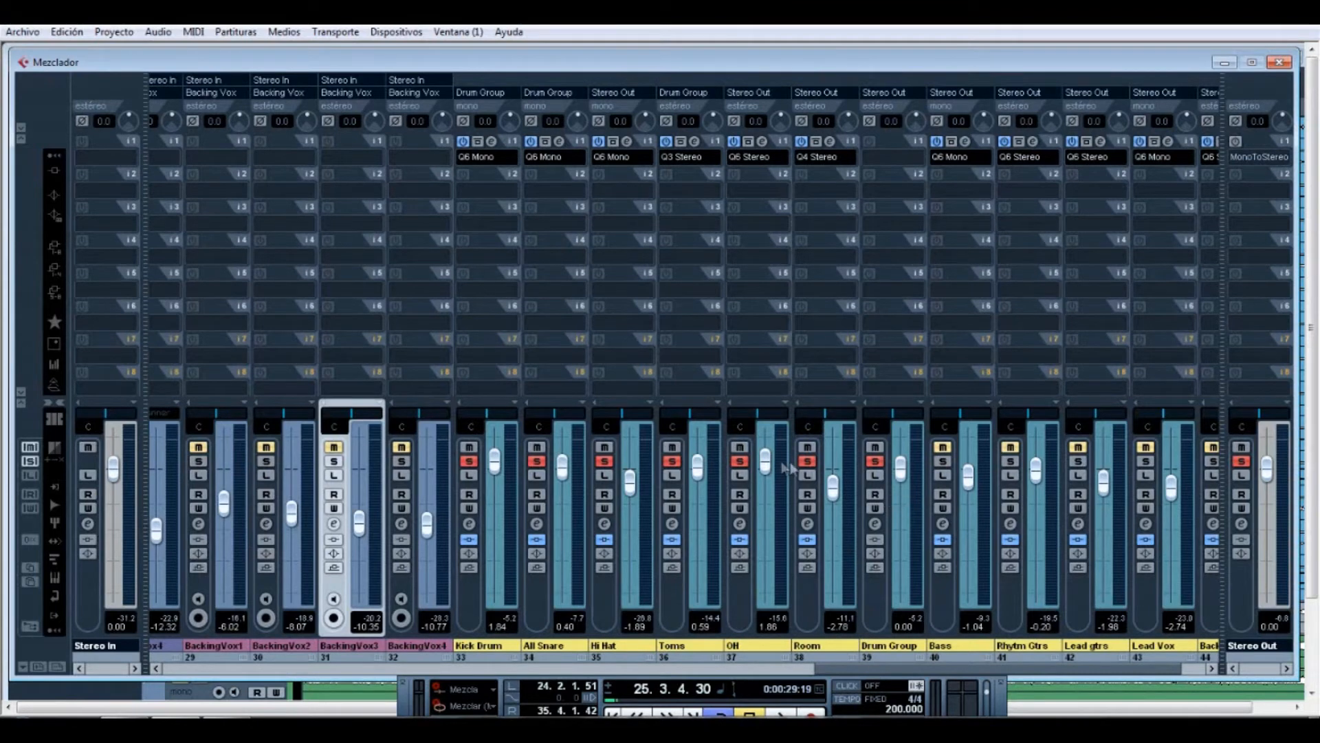
left_click(875, 462)
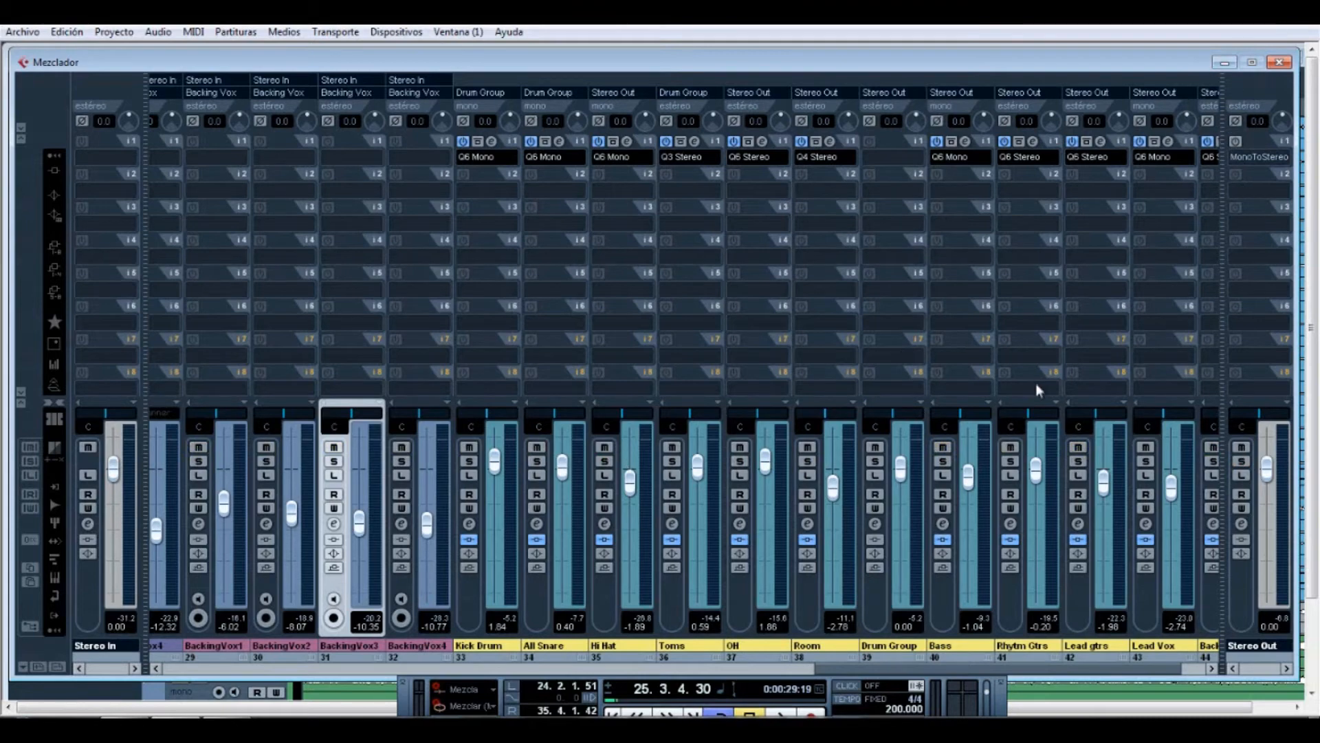
left_click(1281, 63)
left_click(1284, 60)
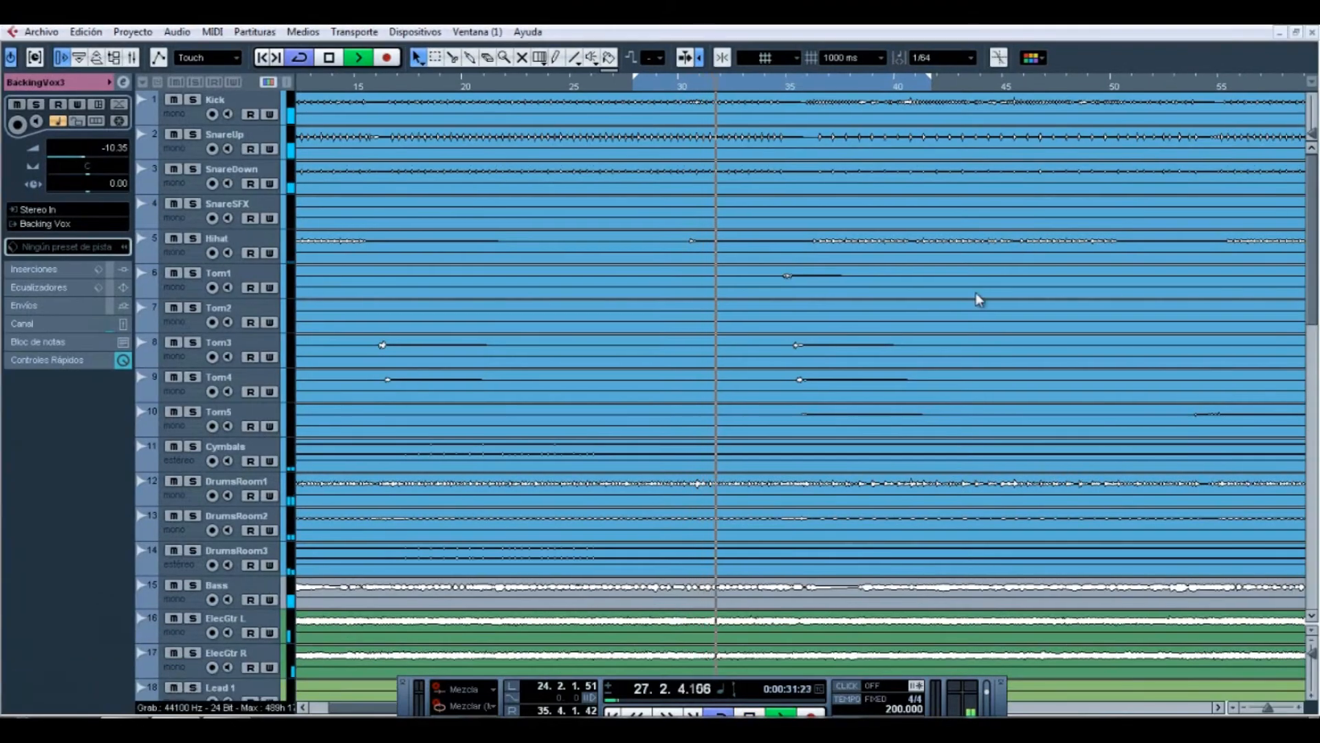
- Reopen the mixer, compare the looping full mix with all channel inserts bypassed and active, and stop playback
key("F3")
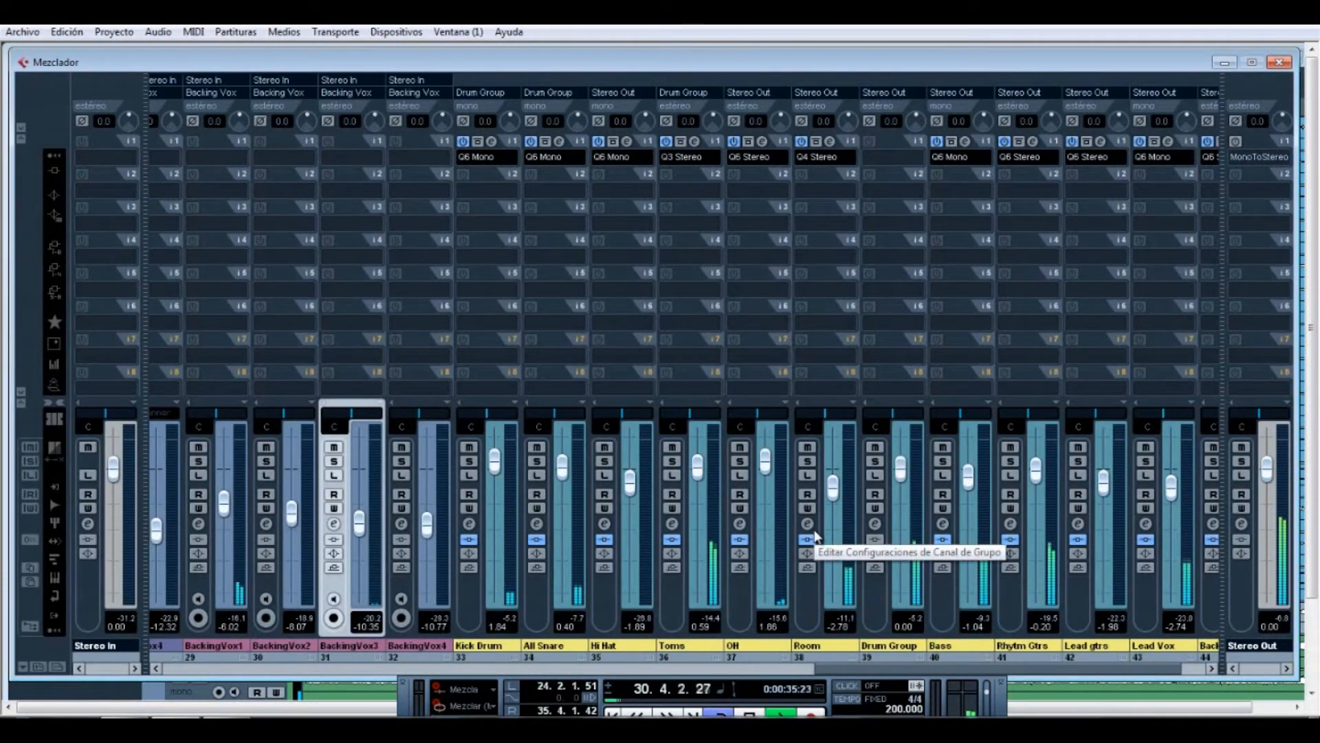
left_click(814, 536, "alt")
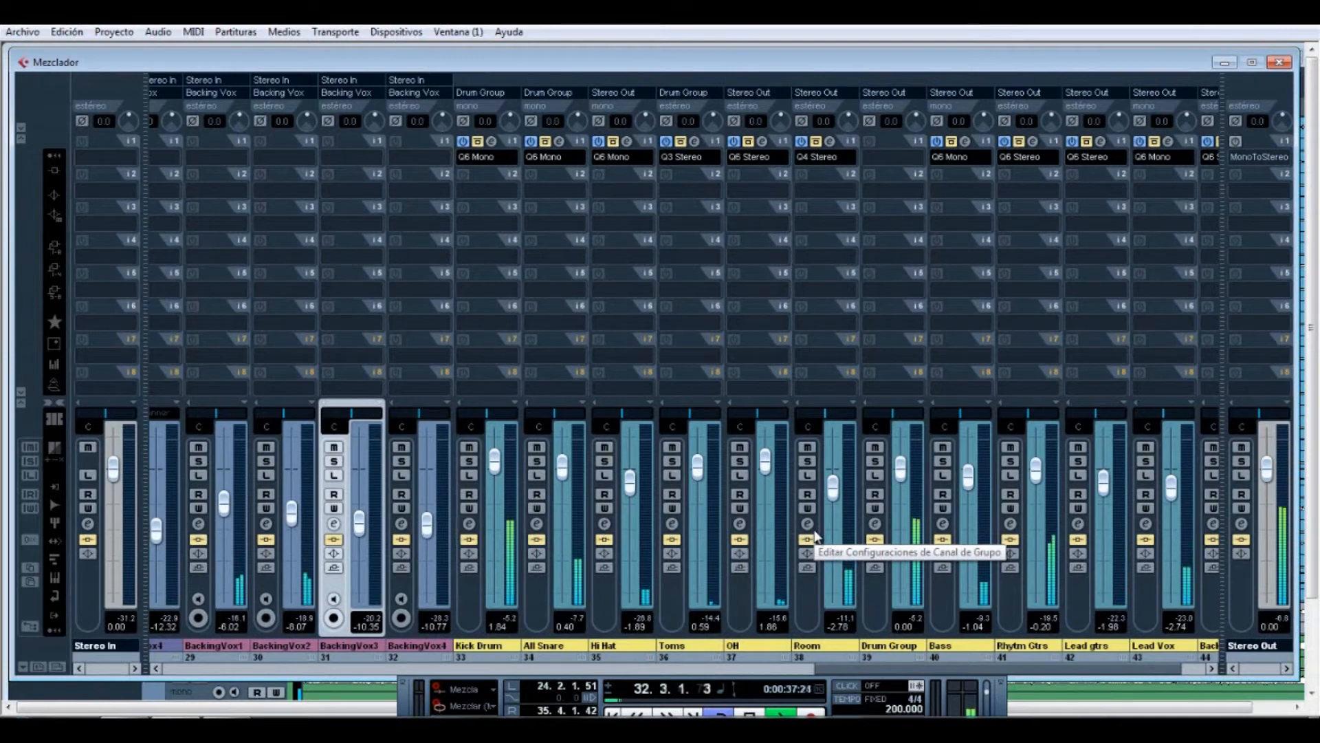
left_click(814, 537, "alt")
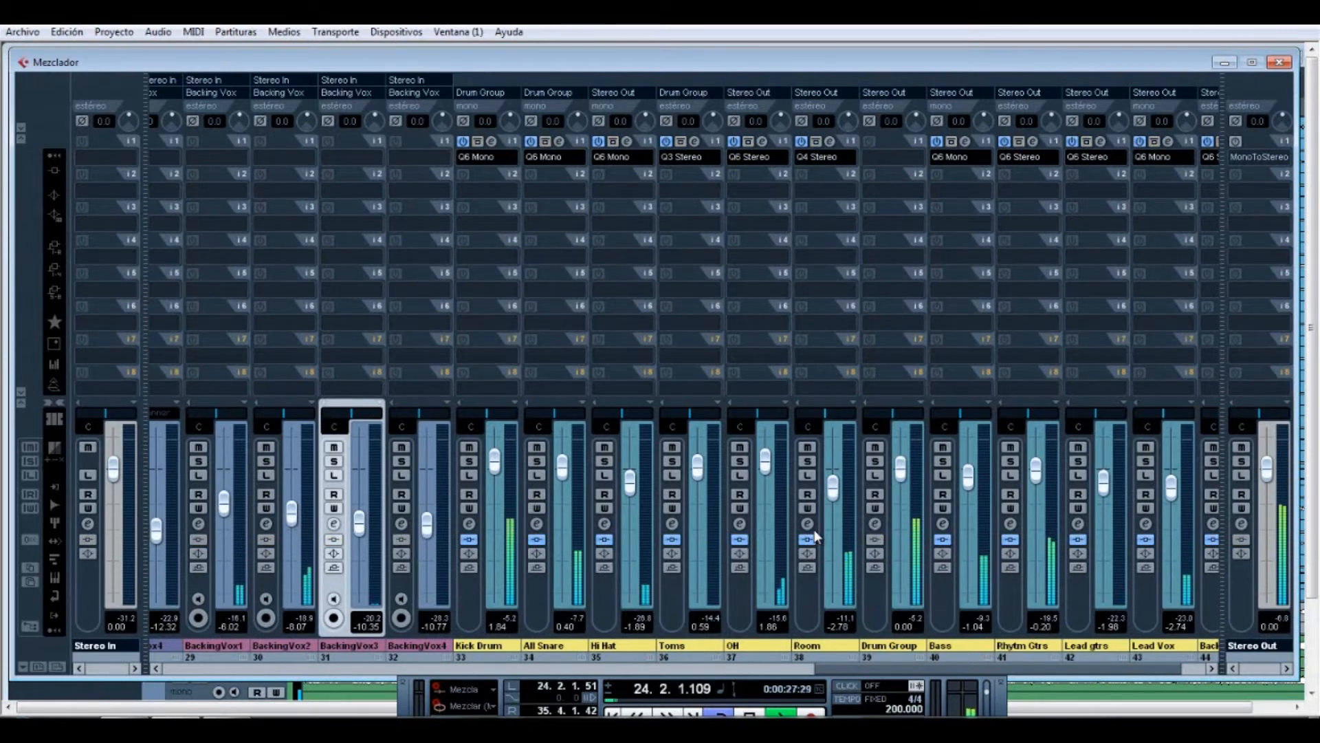
left_click(814, 537, "alt")
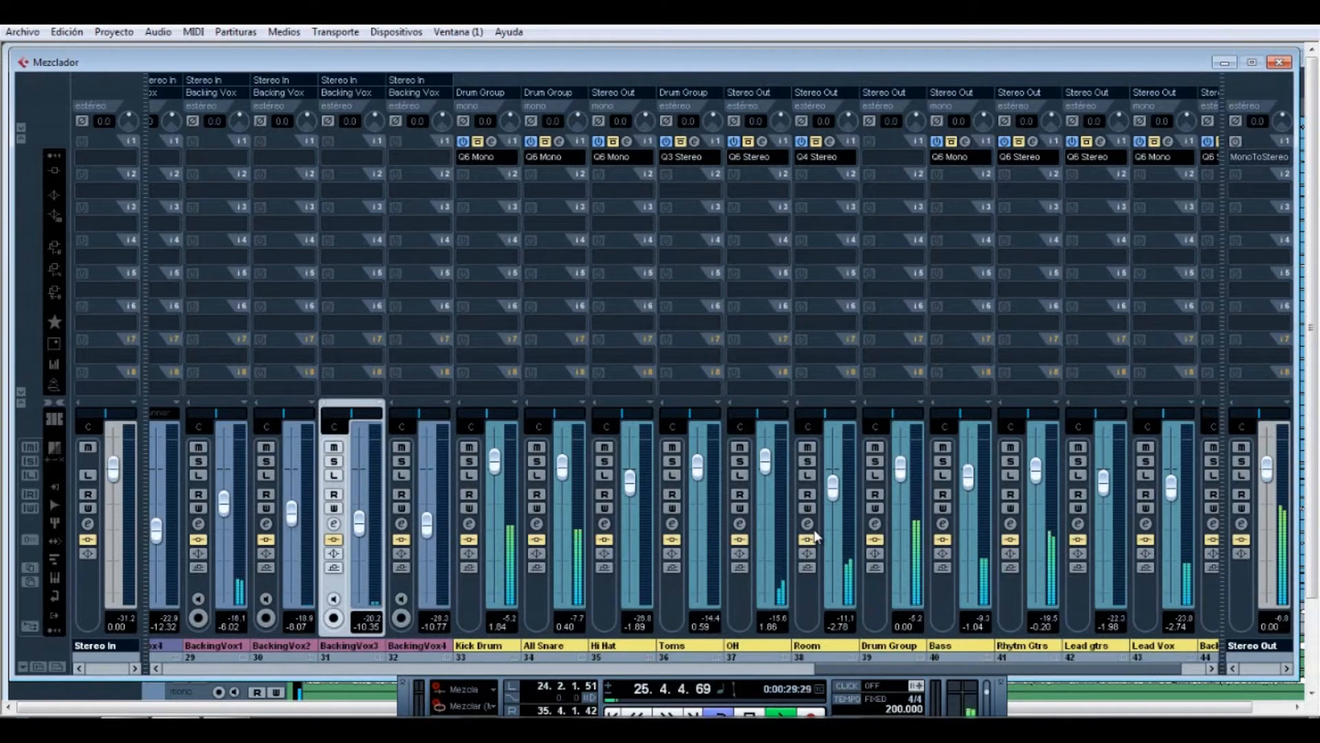
left_click(814, 536, "alt")
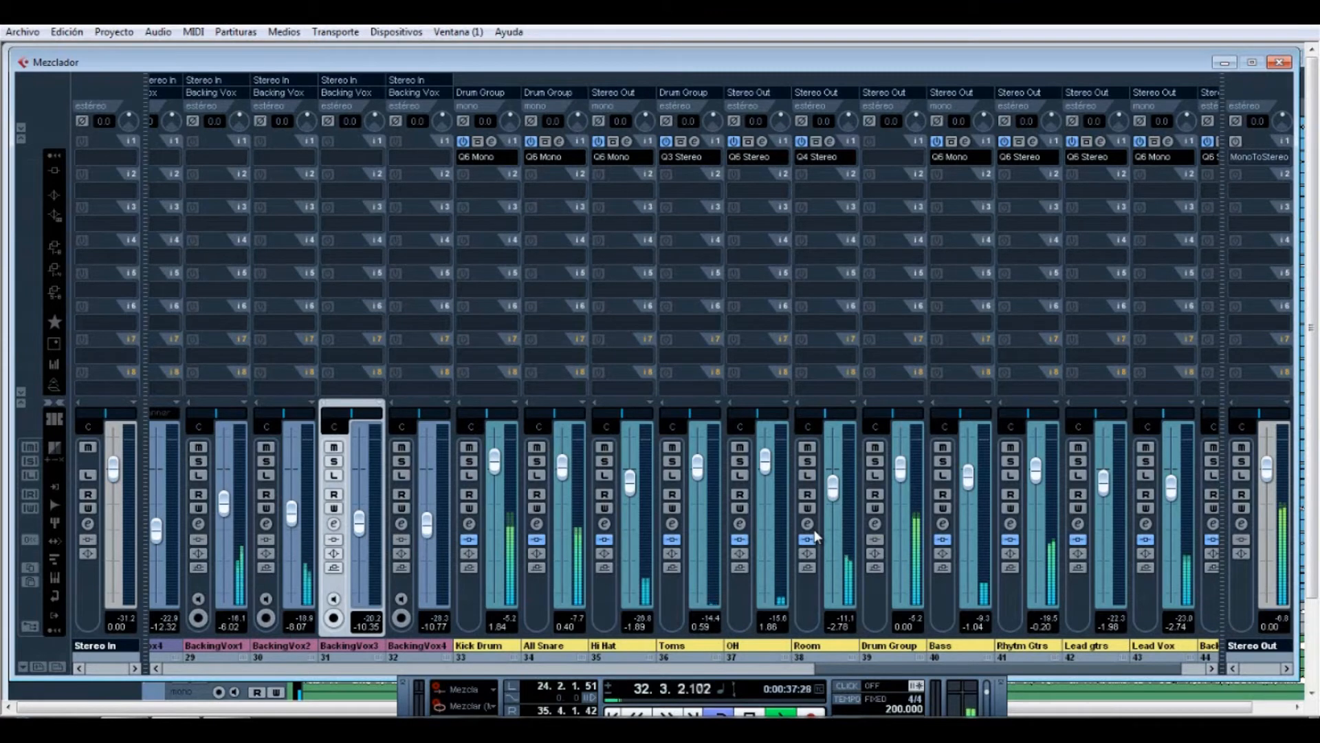
left_click(814, 536, "alt")
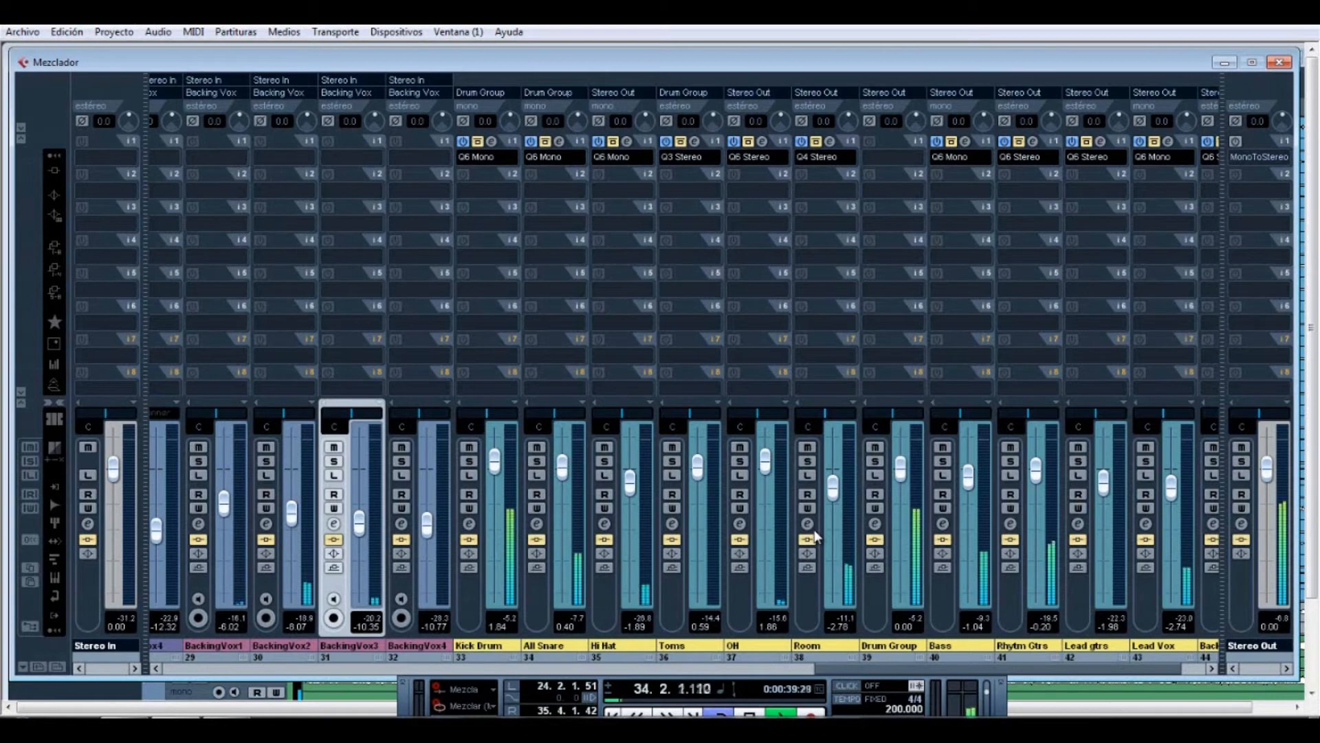
left_click(814, 536, "alt")
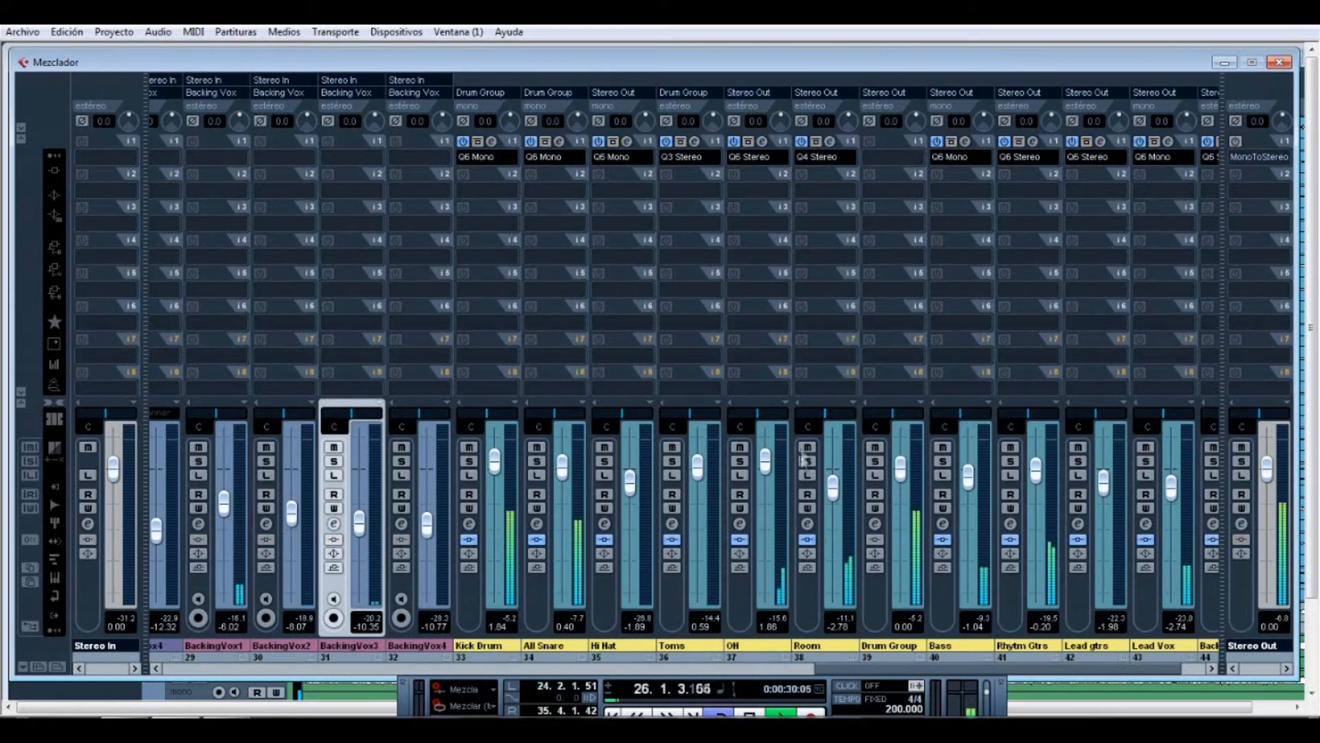
left_click(1278, 62)
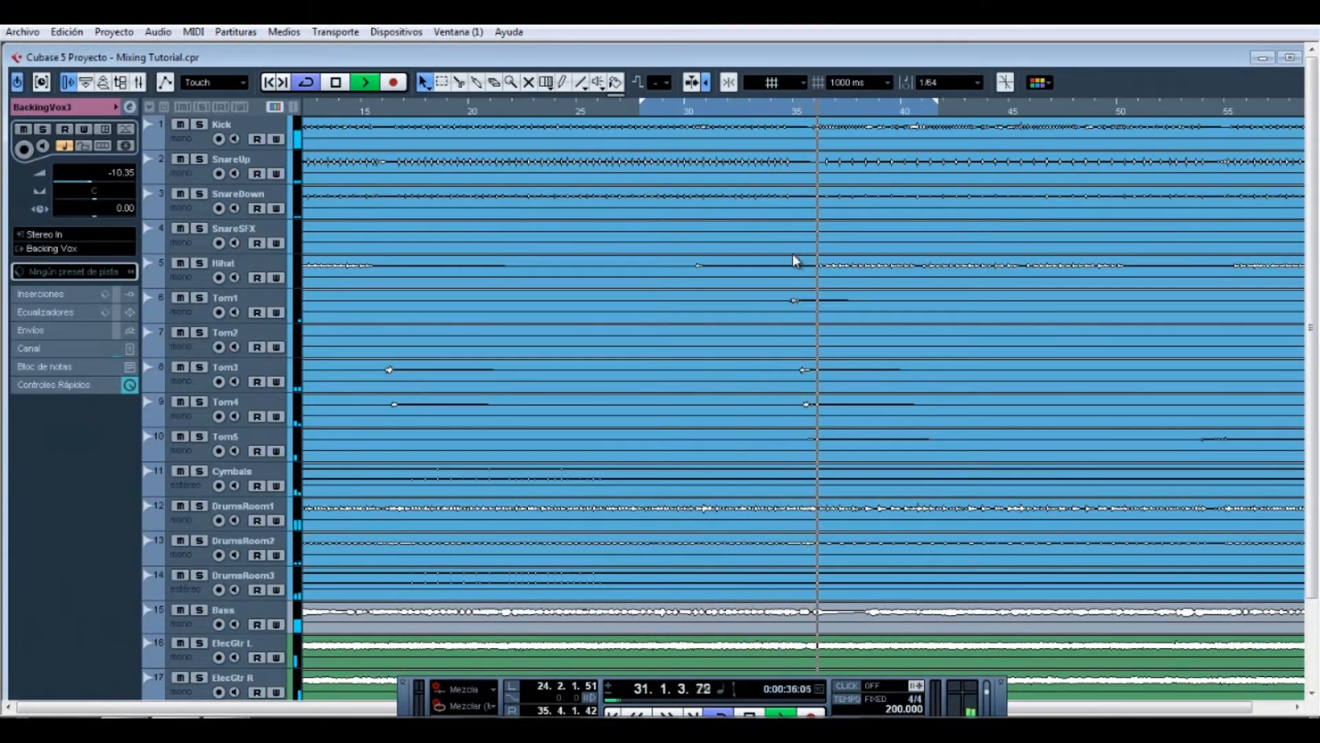
key("space")
- Play the full mix, raise the All Snare group's level to 1.36, and compare with all channel inserts bypassed and active
key("F3")
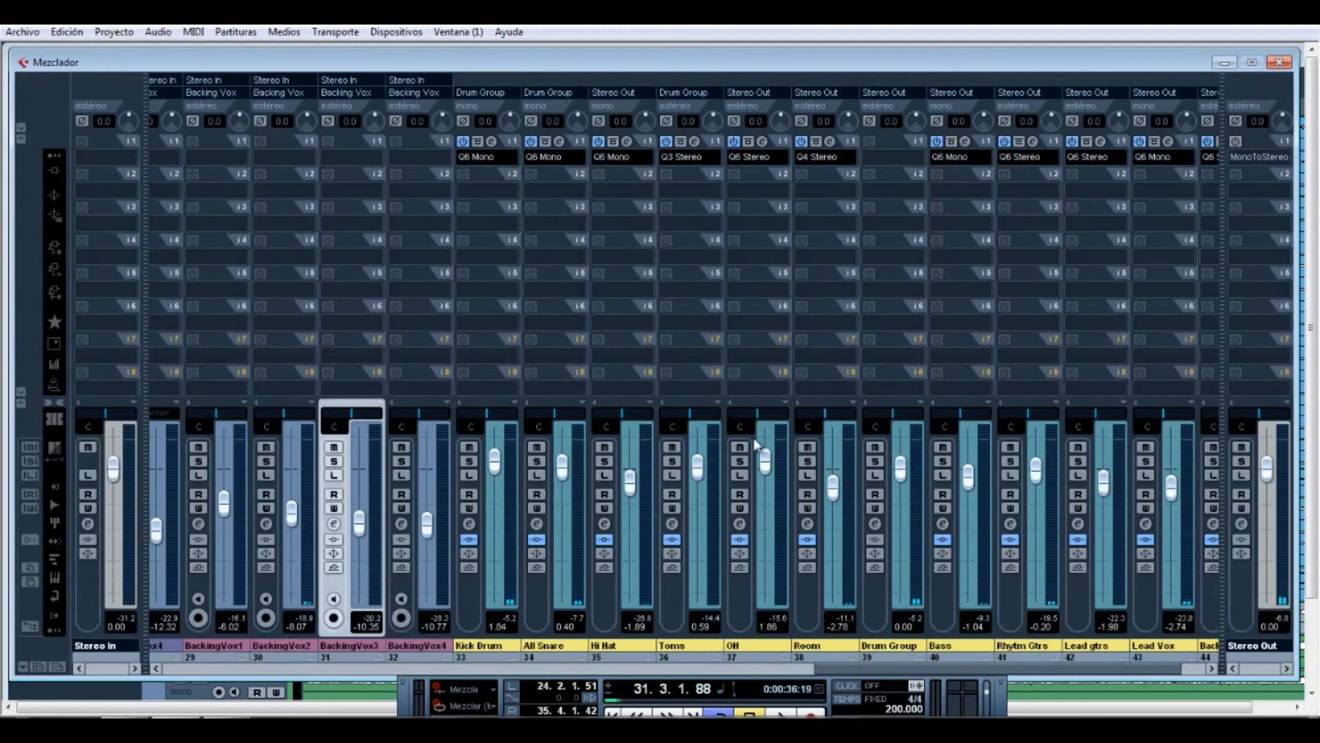
left_click_drag(869, 671, 877, 671)
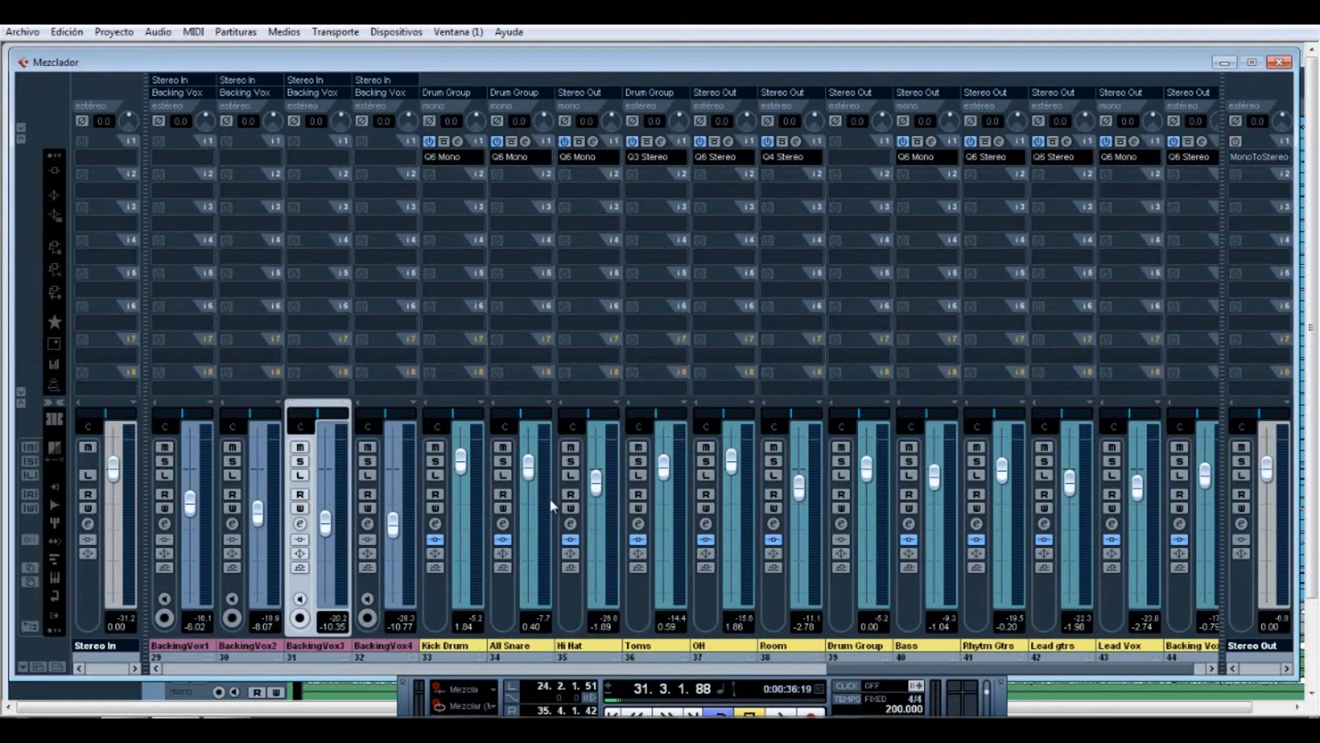
key("space")
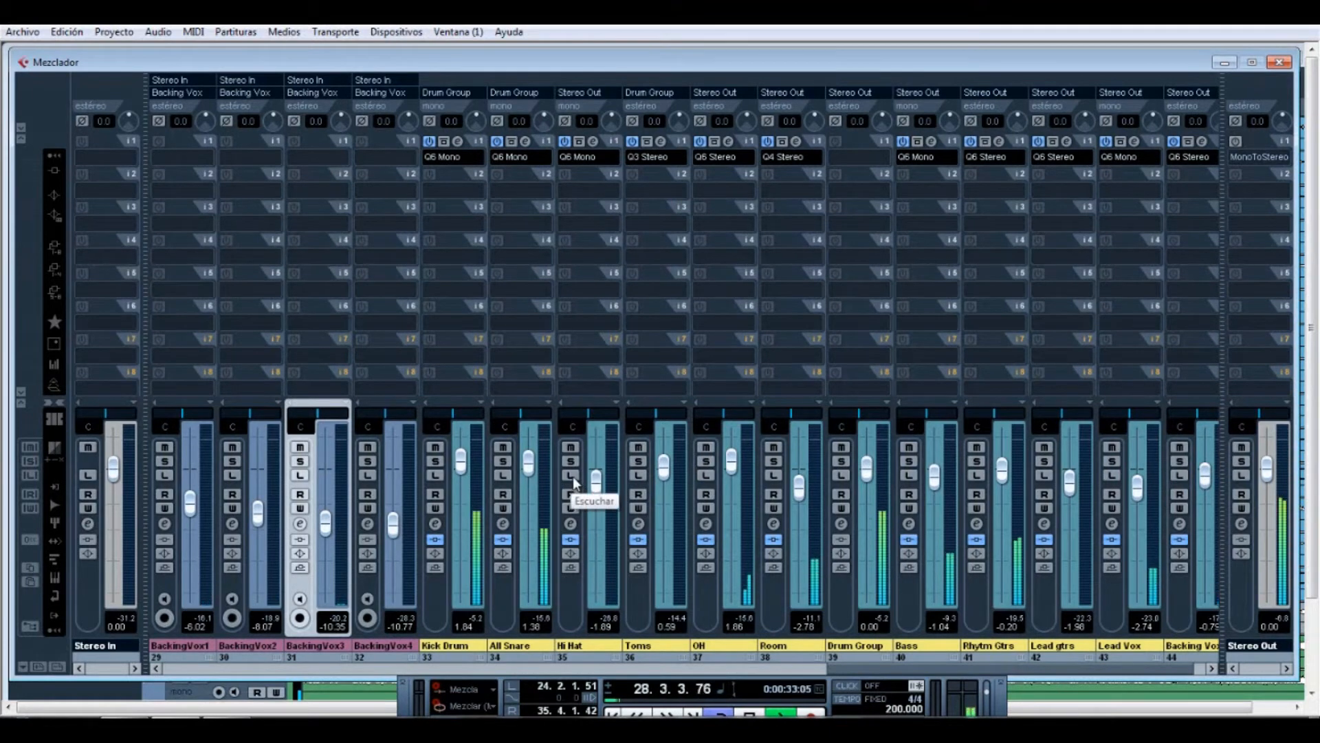
key("shift+b")
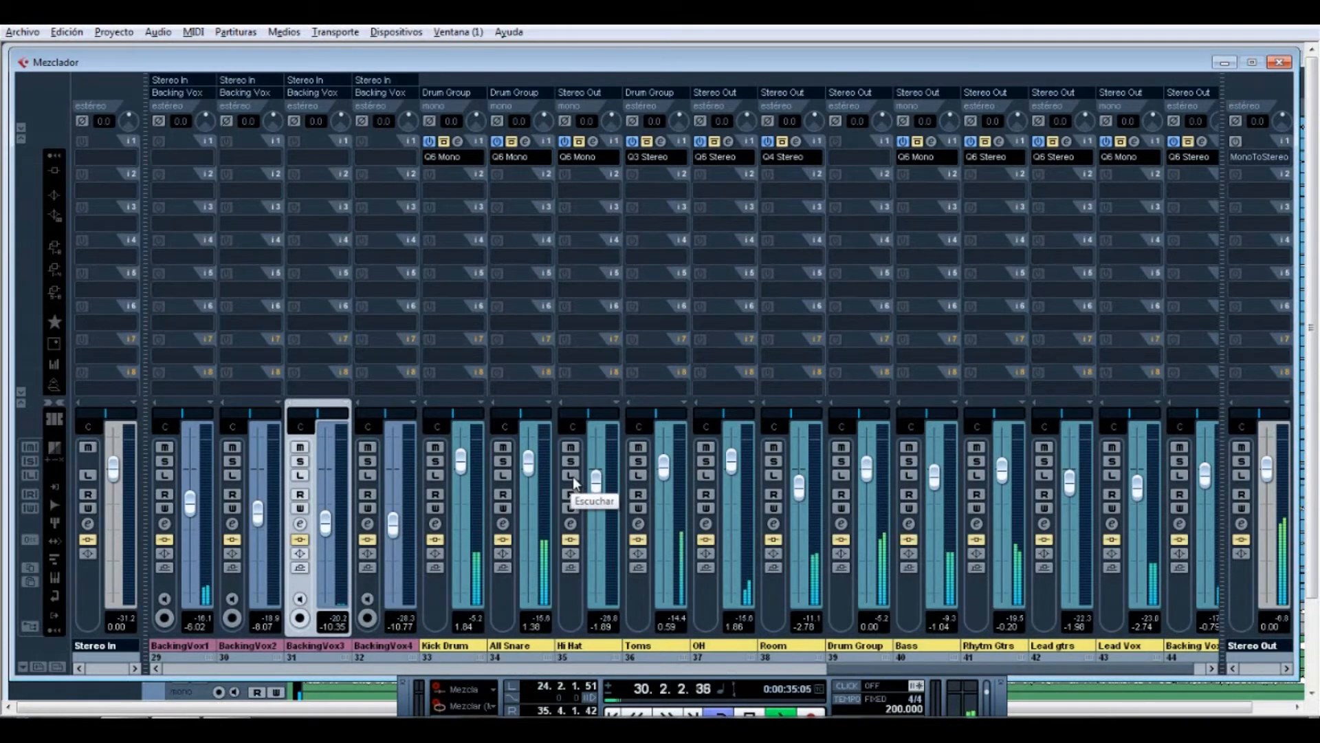
key("shift+b")
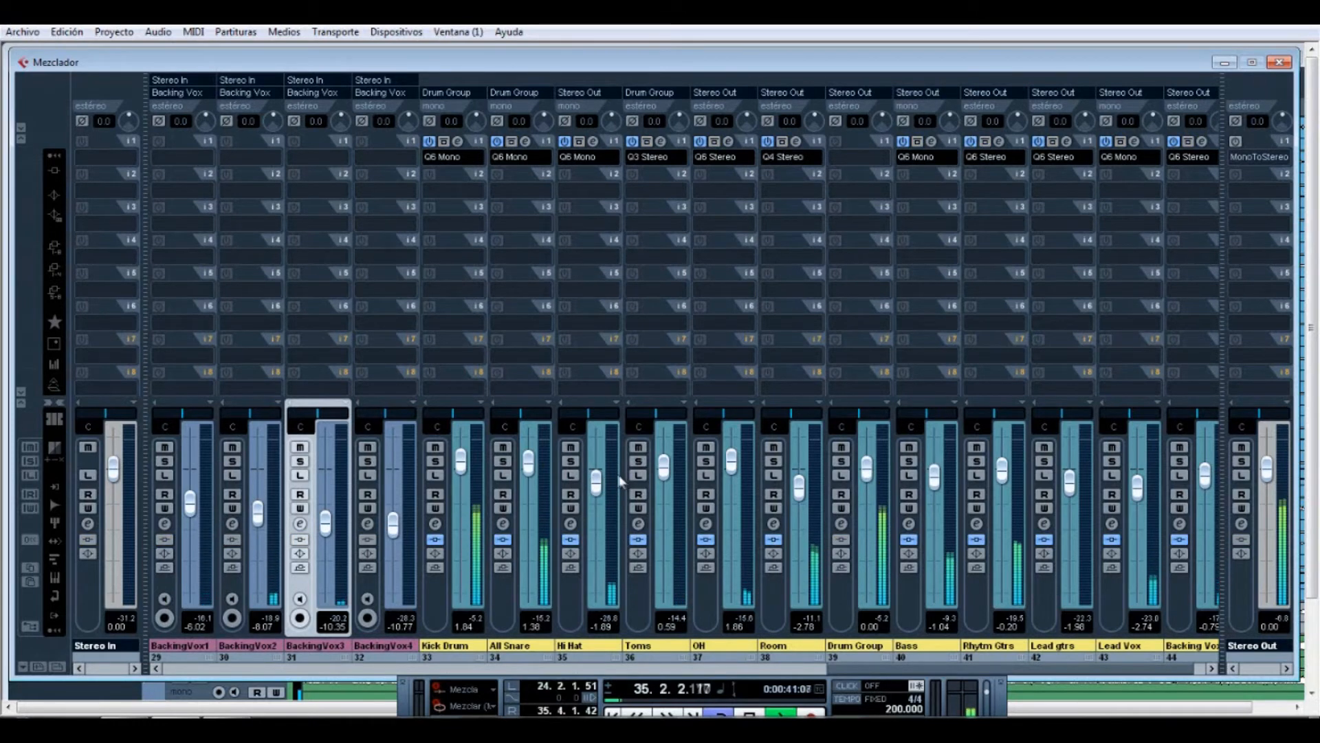
- Check the Hi Hat group in solo during playback and raise the Toms group's level to 1.36
left_click(571, 460)
left_click(573, 462)
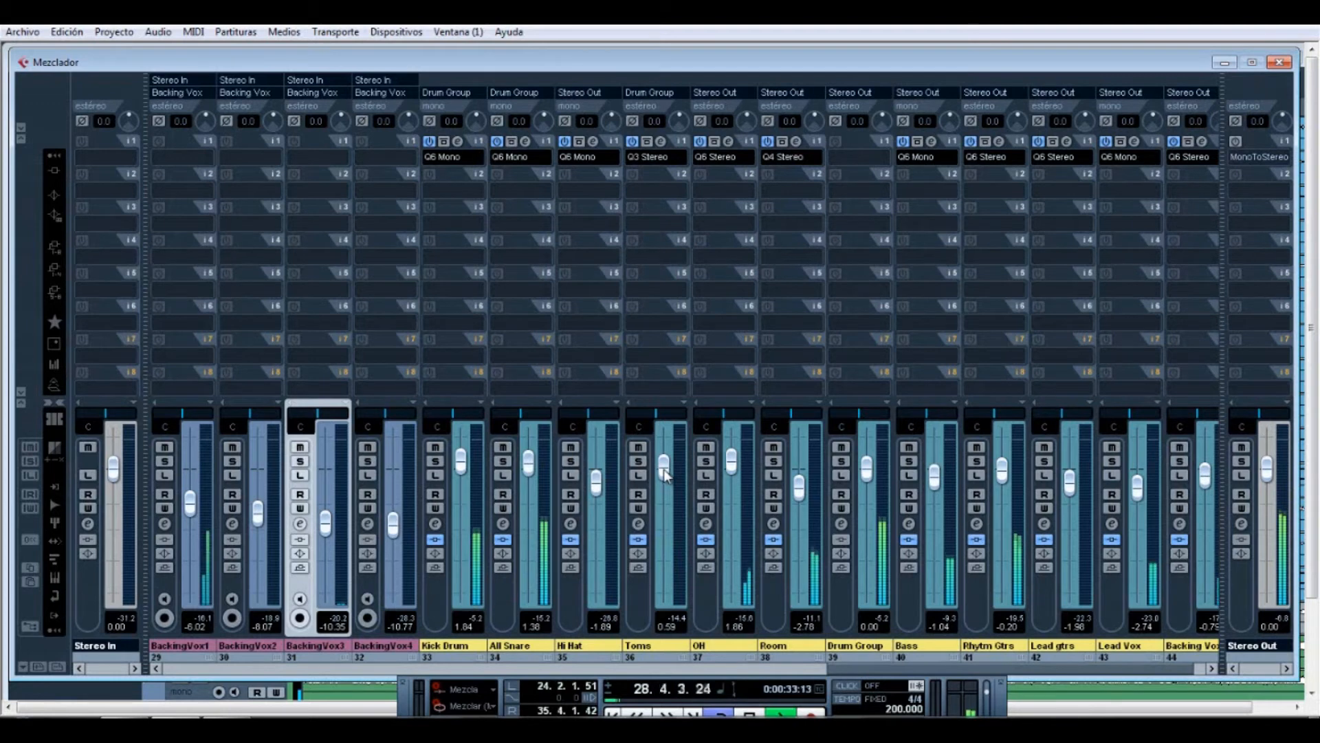
left_click_drag(664, 469, 661, 467)
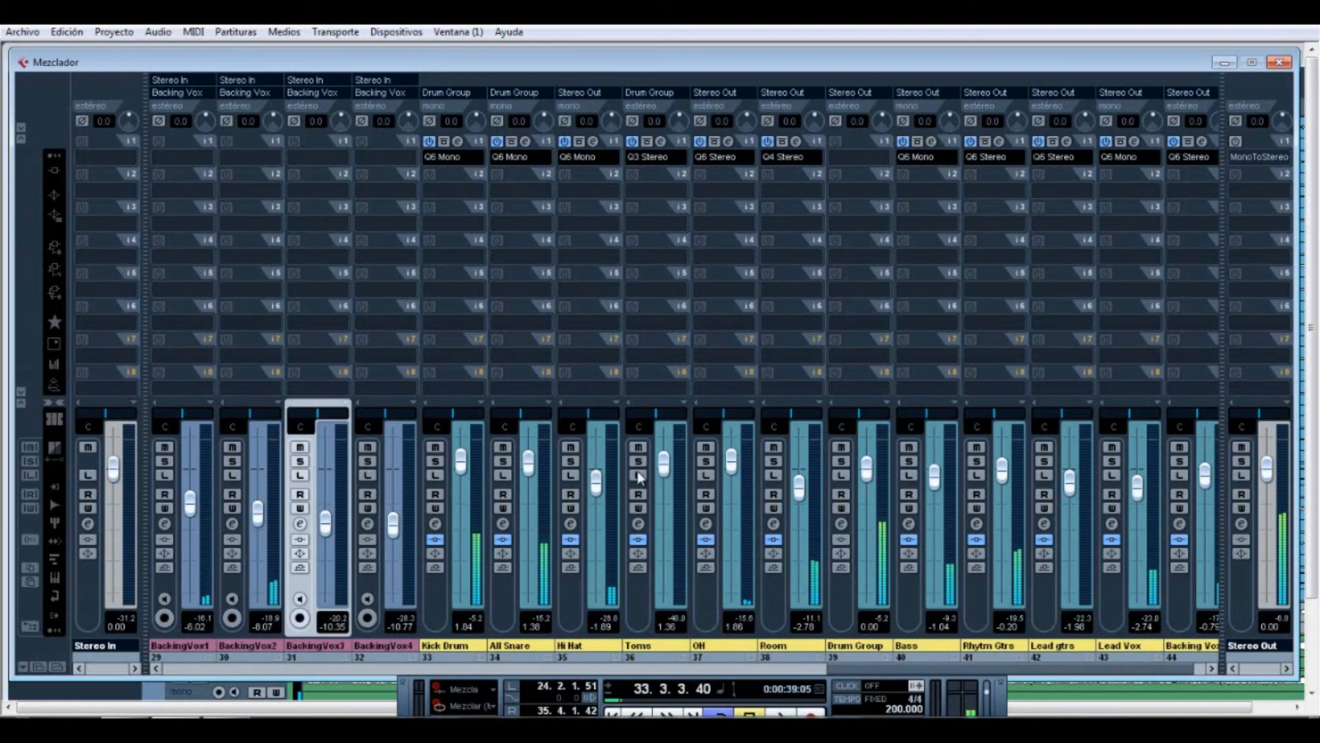
left_click(1279, 62)
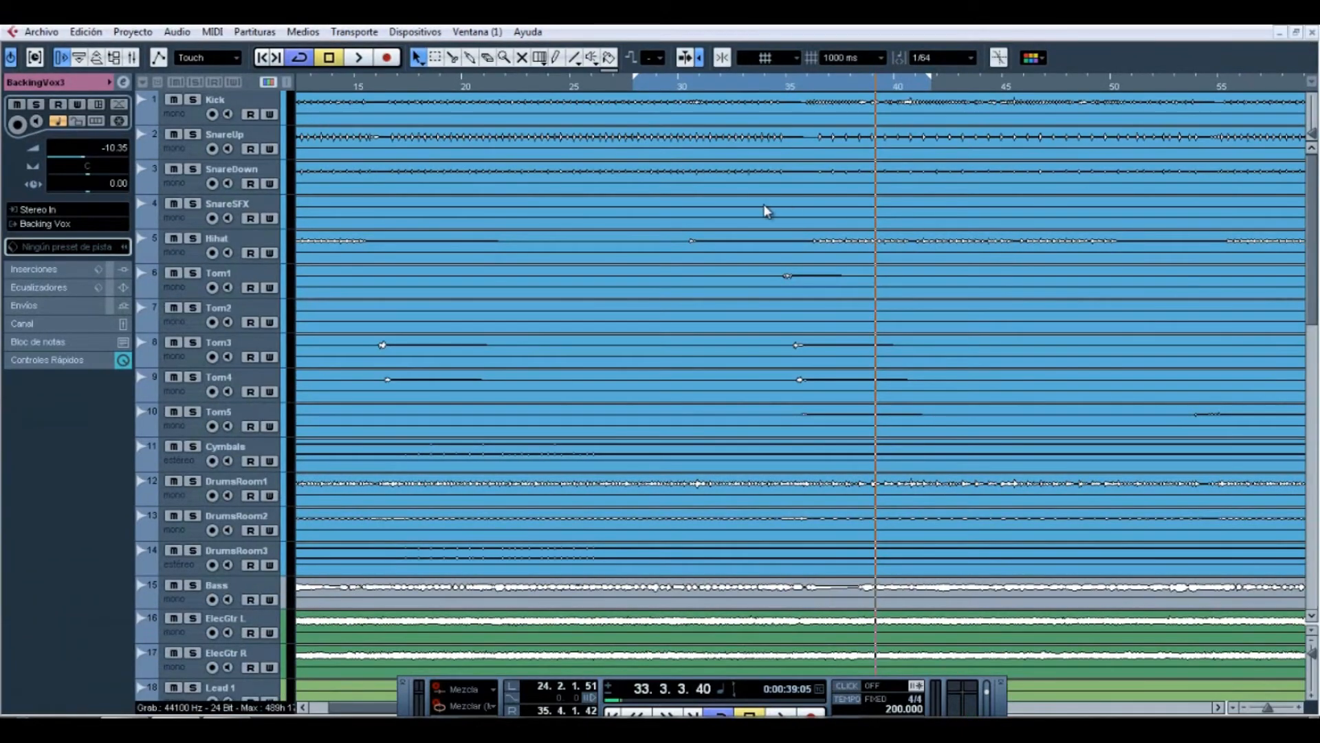
key("F3")
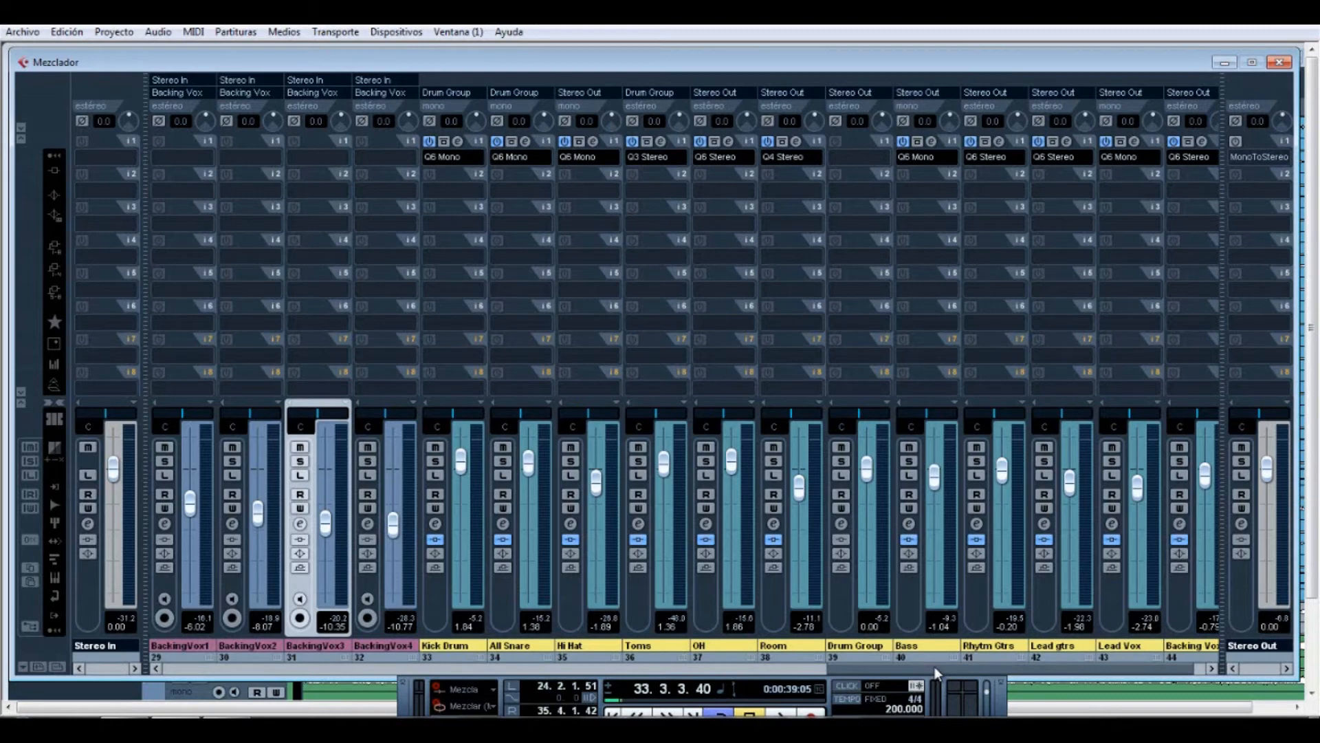
left_click(1280, 62)
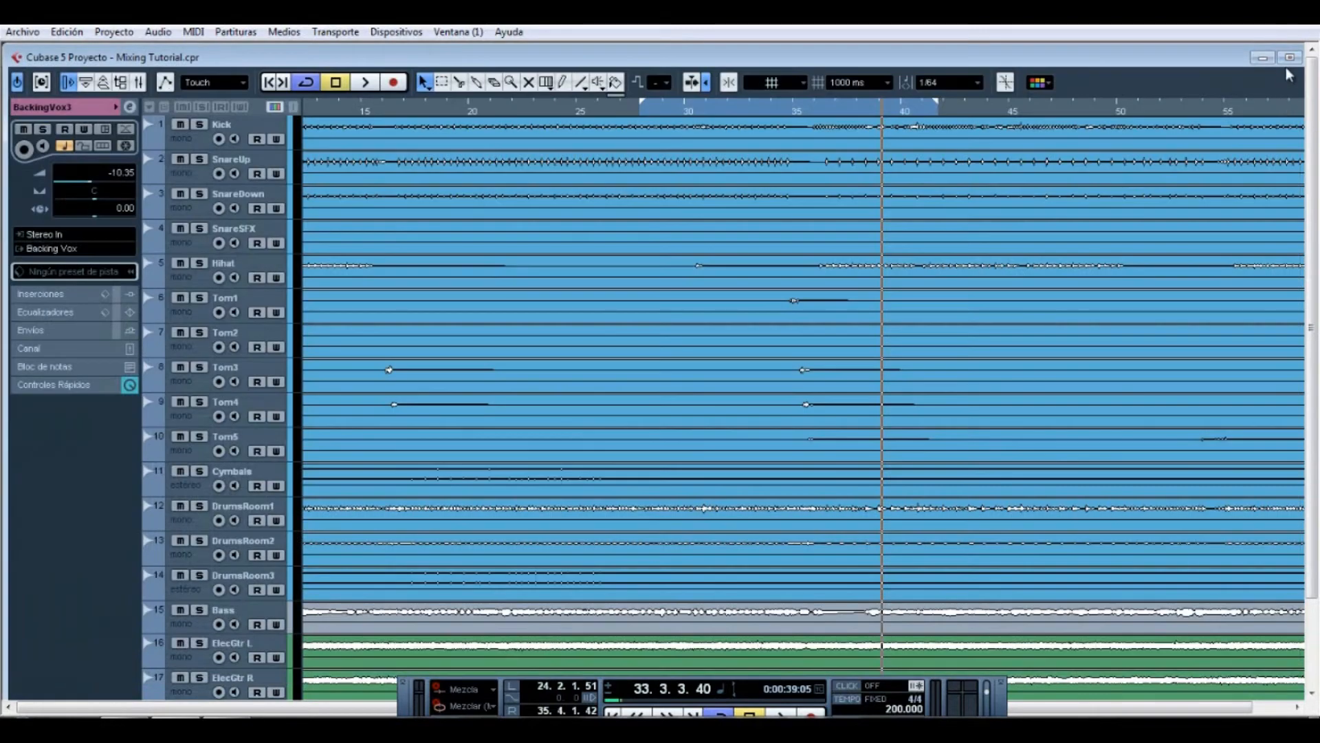
left_click(1287, 61)
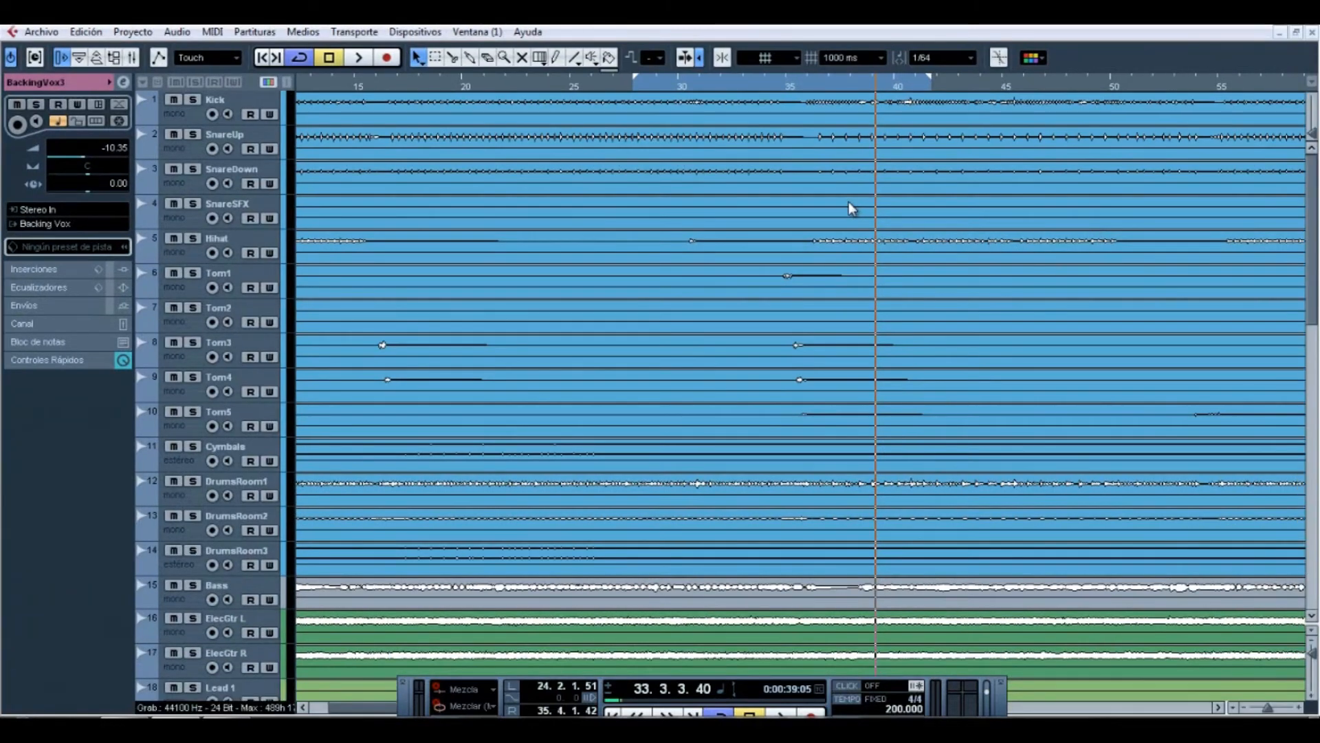
- Inspect the Q6 Mono equalizer curves on the Hi Hat and Kick Drum groups in the mixer
key("F3")
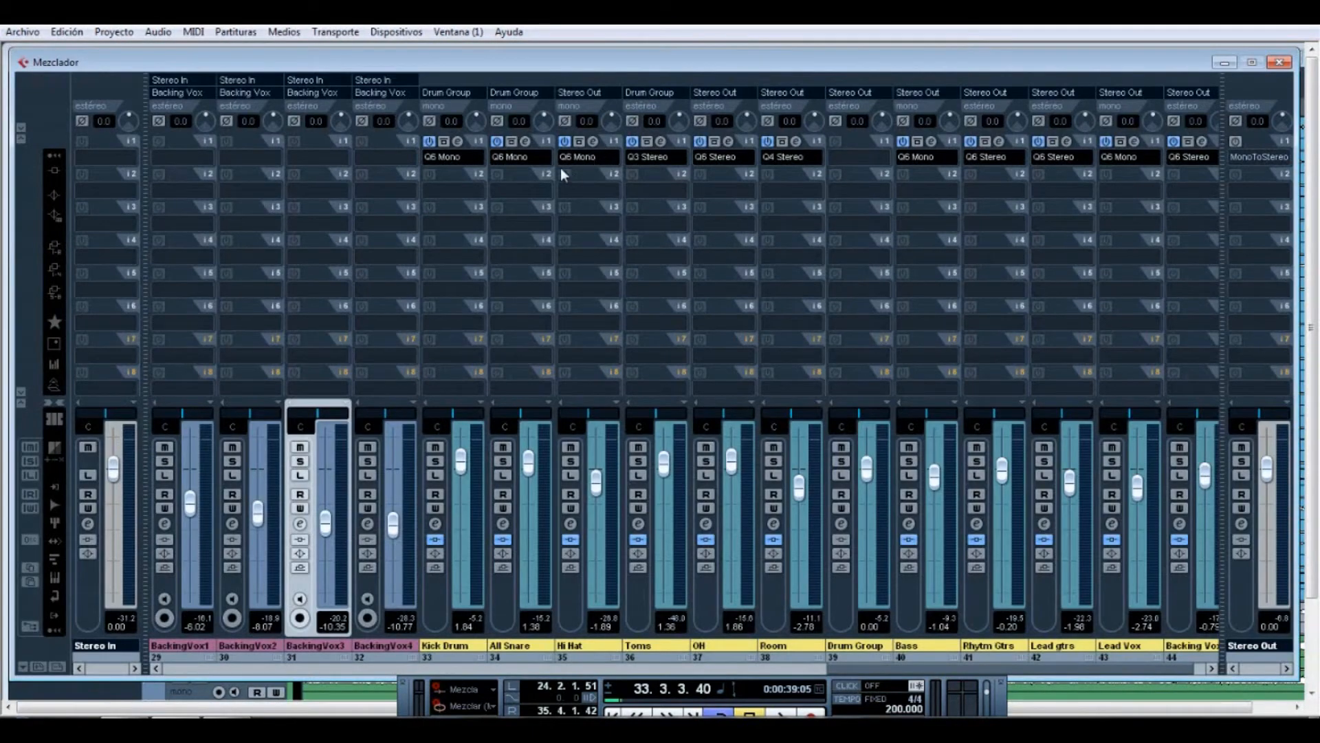
left_click(592, 143)
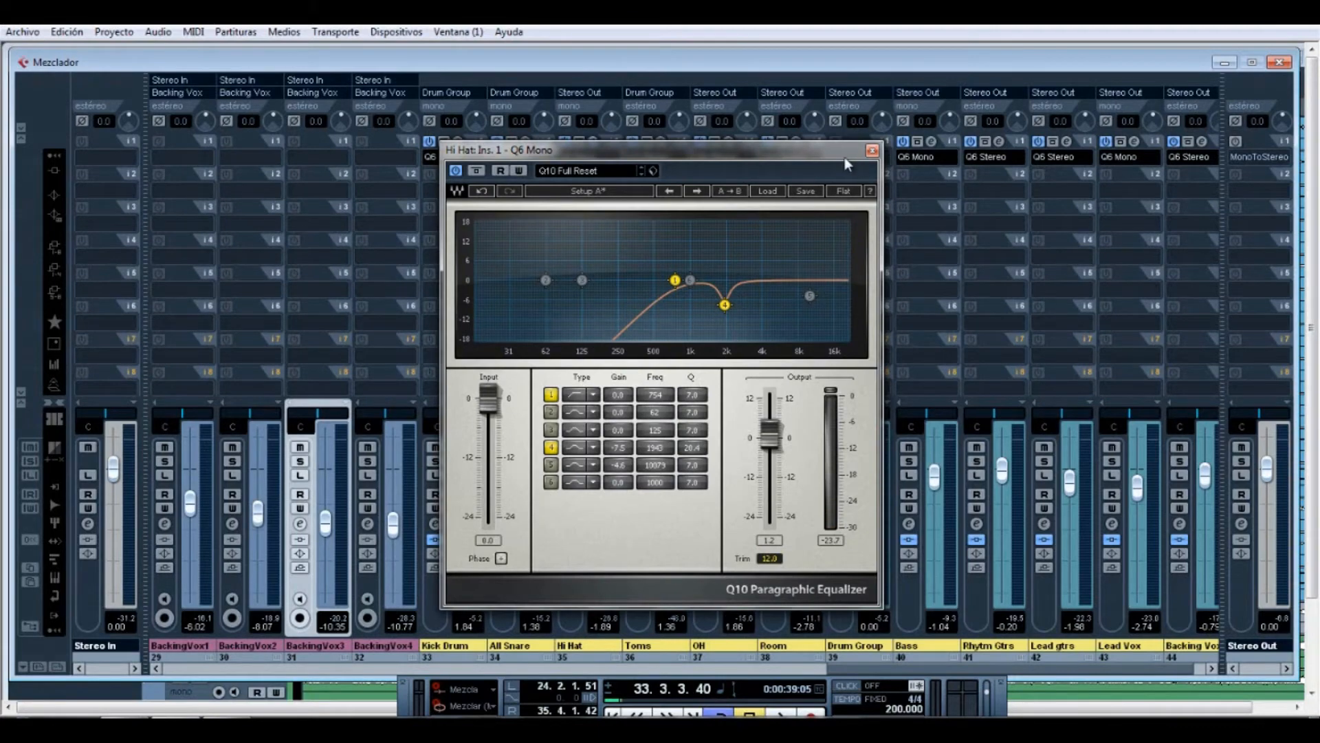
left_click(872, 150)
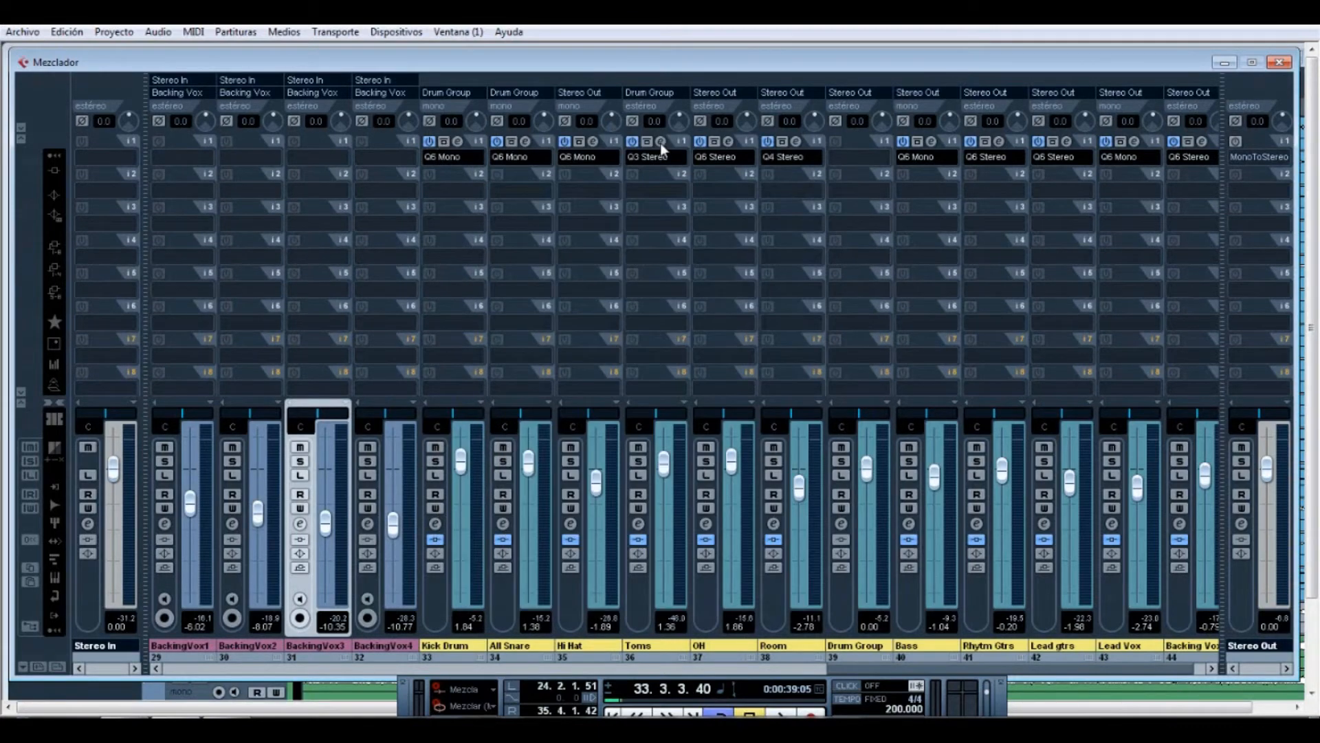
left_click(458, 142)
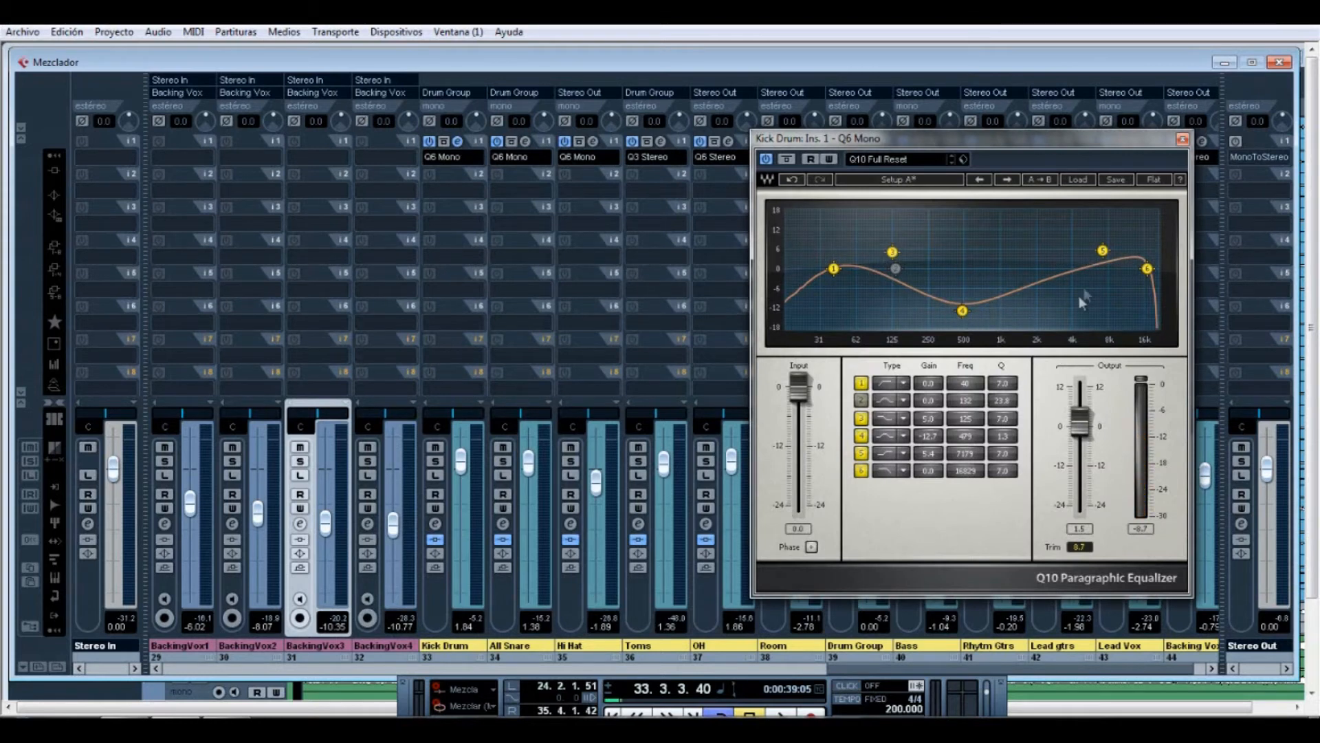
left_click(1182, 138)
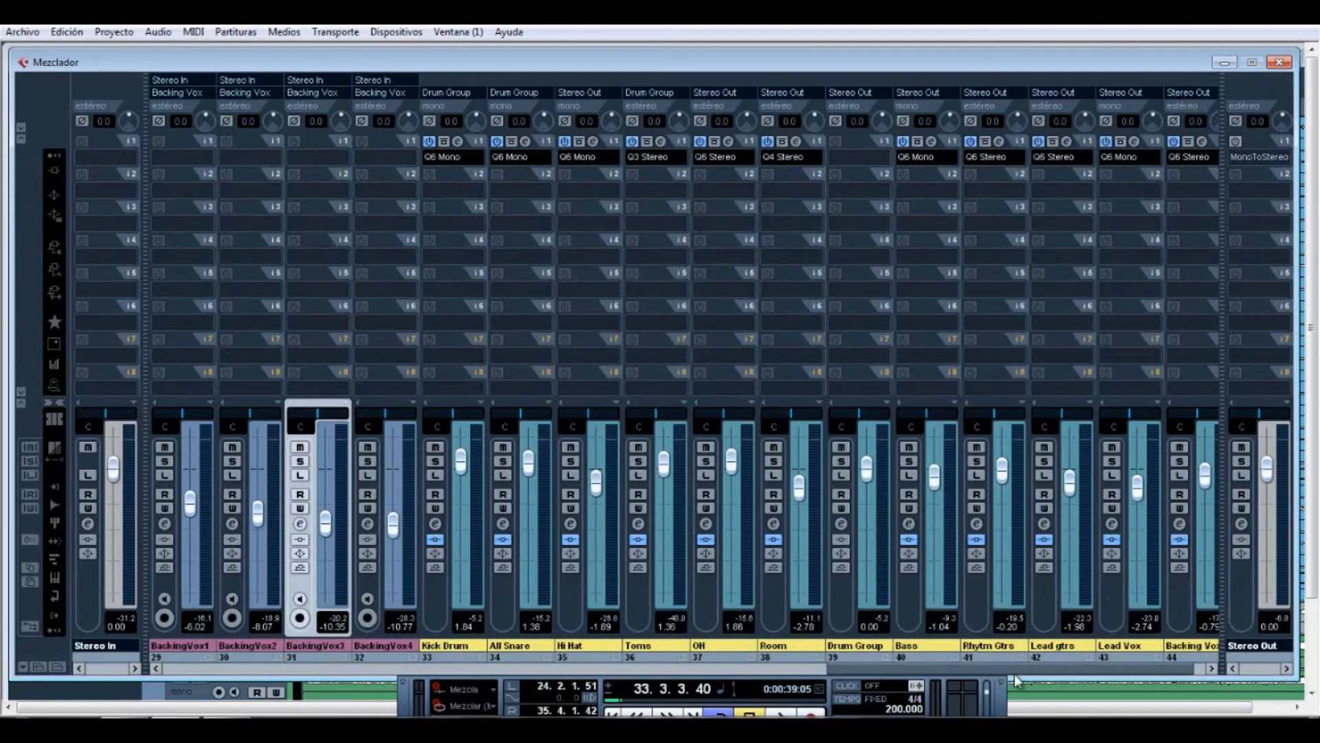
- Add one stereo group channel track to the project and name it All Drums
left_click(1279, 61)
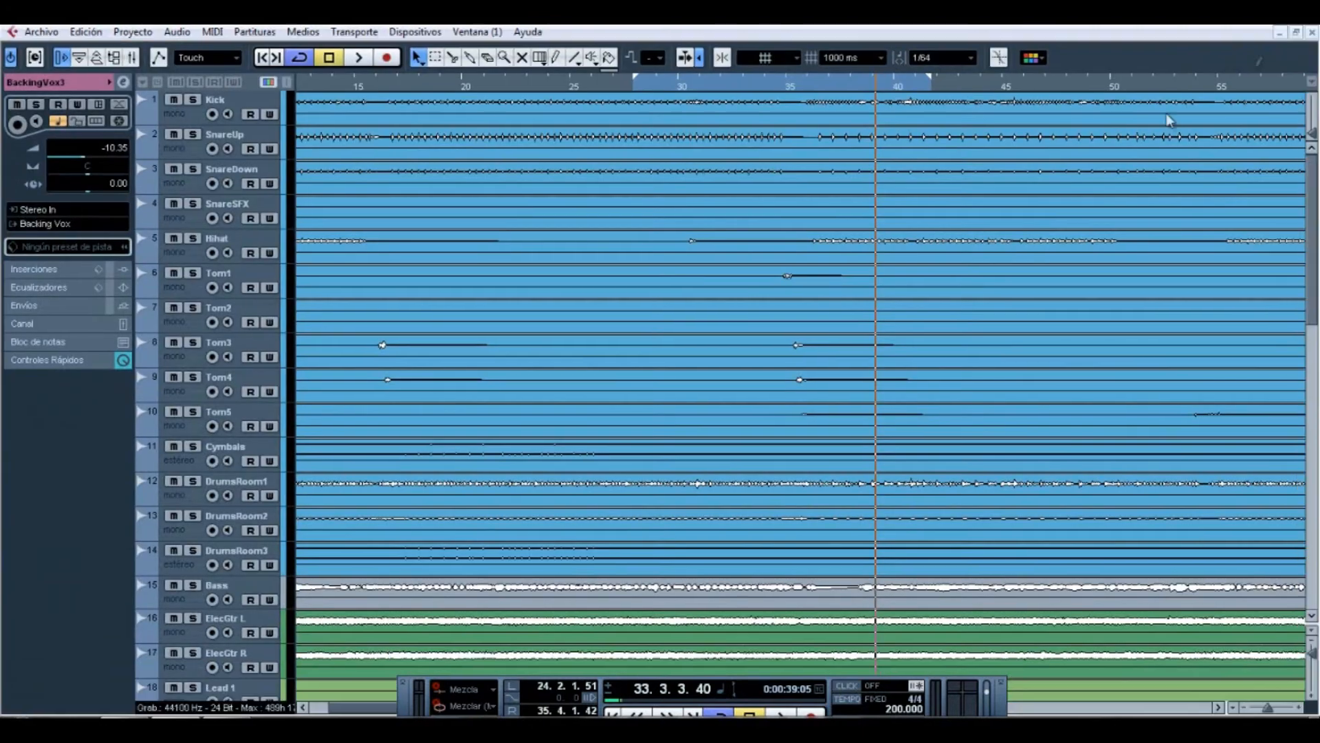
scroll(903, 315, "down", 10)
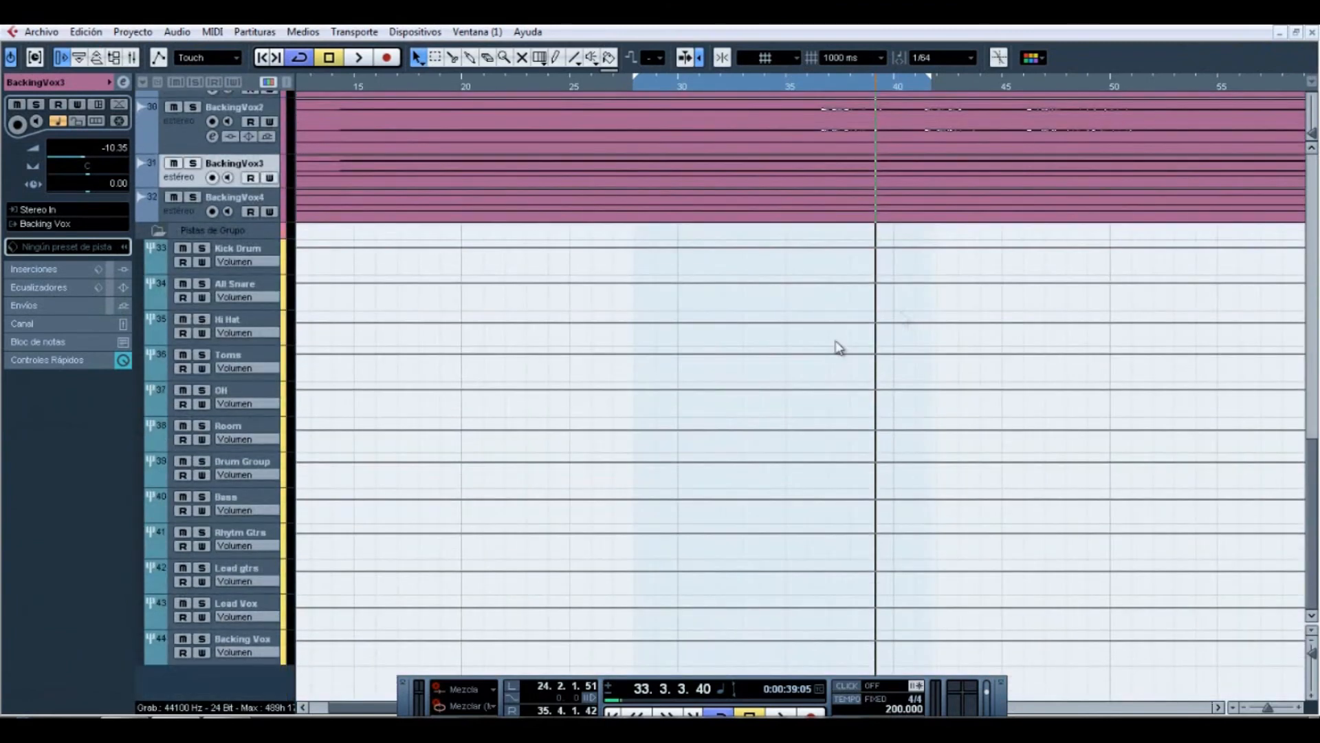
right_click(234, 684)
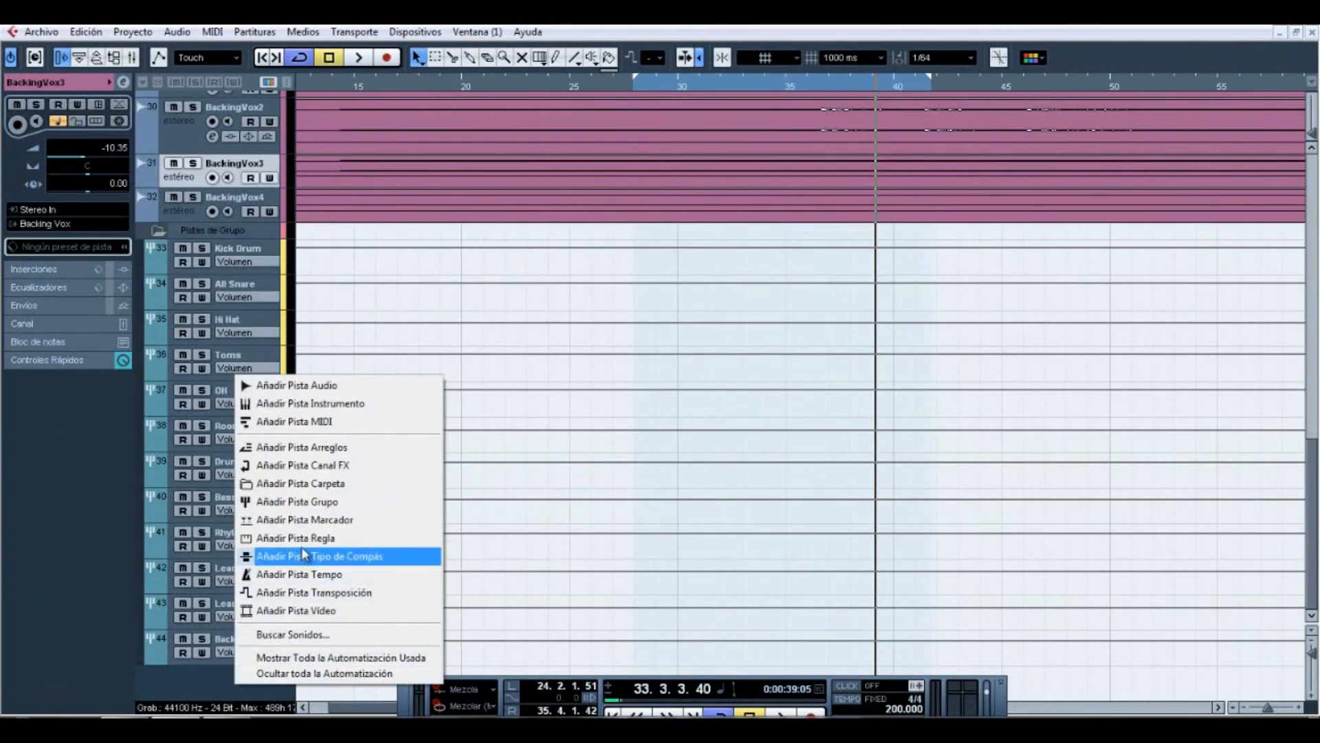
left_click(253, 502)
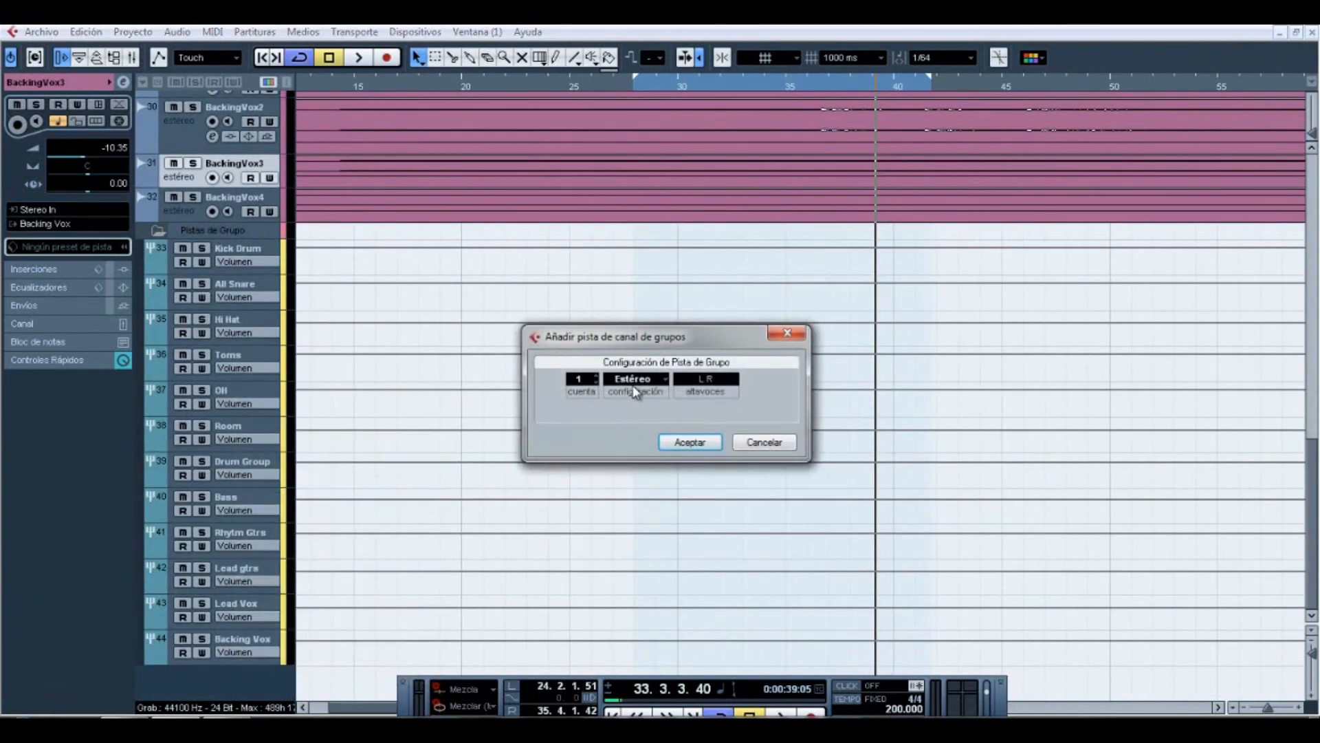
left_click(676, 444)
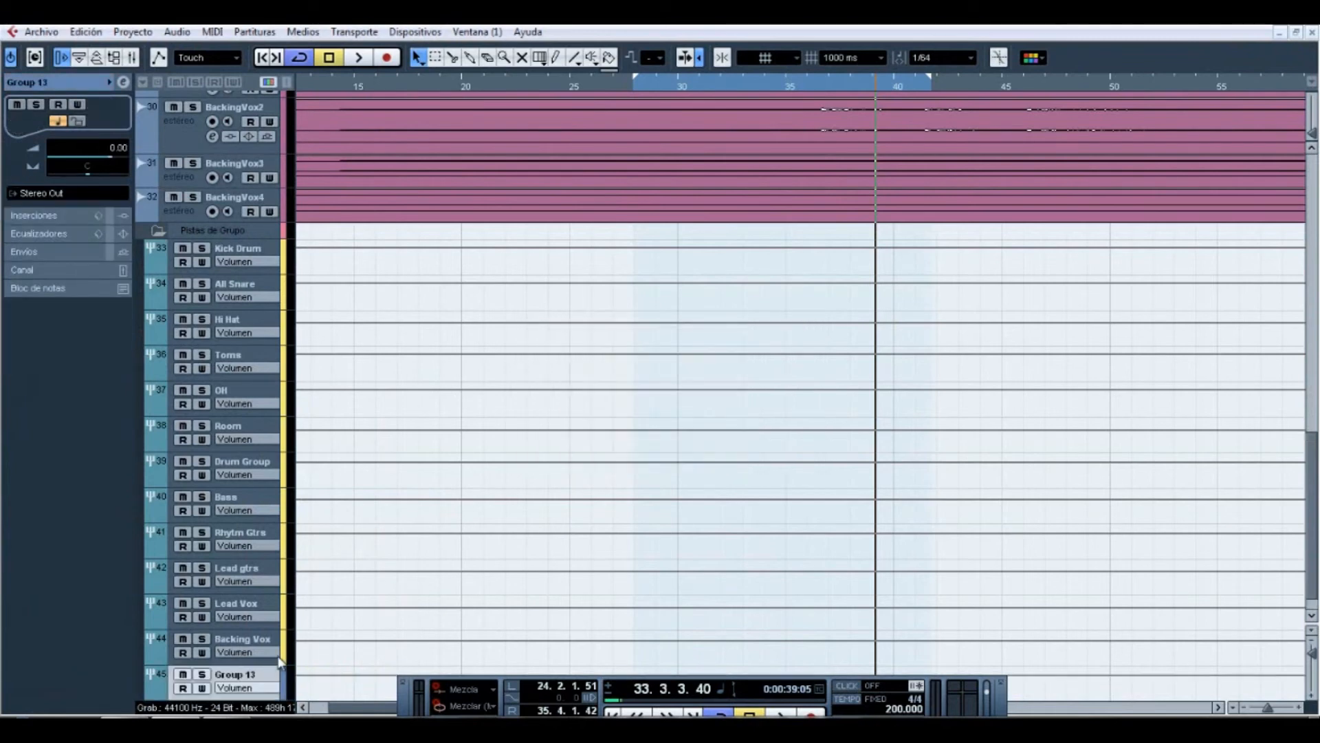
double_click(237, 679)
type("All Drums")
key("Return")
- Color the All Drums group track yellow and move it directly below Drum Group in the track list
left_click(289, 682)
left_click(375, 688)
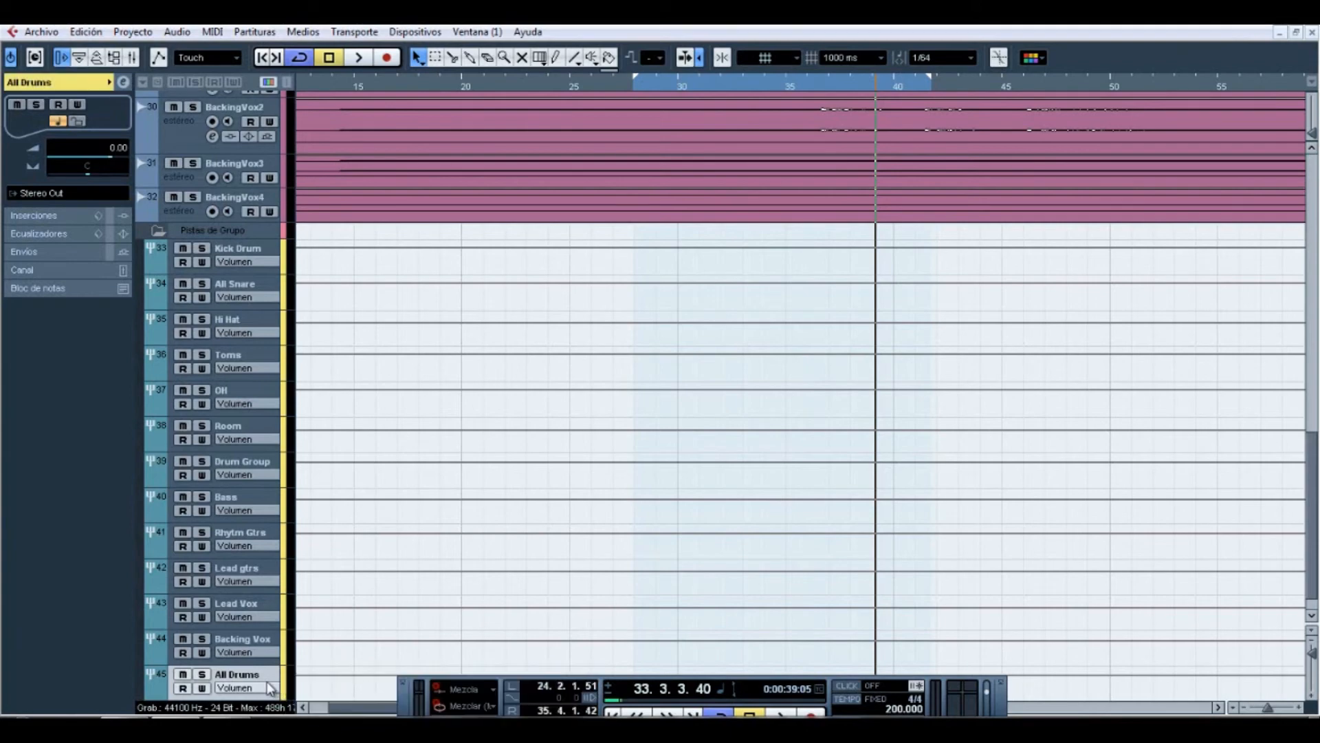
left_click_drag(268, 683, 263, 488)
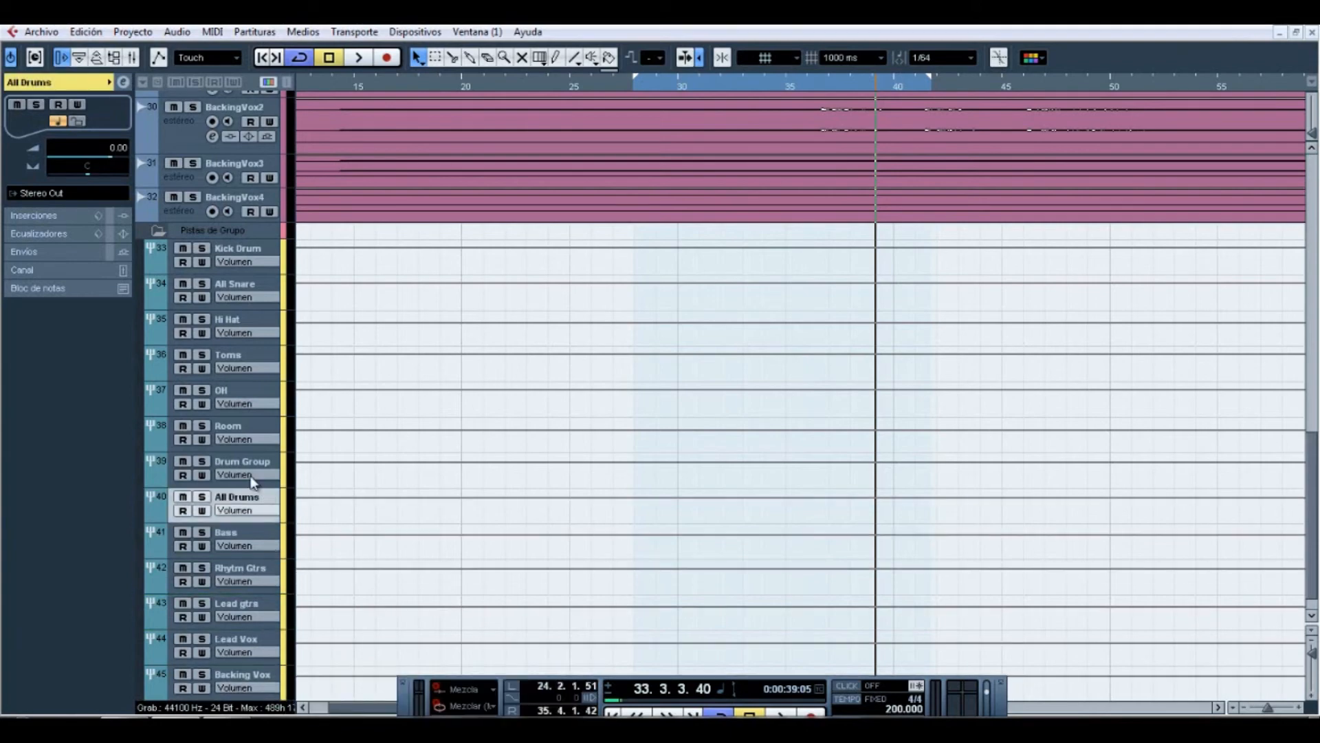
- Open the mixer and show the insert slots on every channel, including the All Drums group
key("F3")
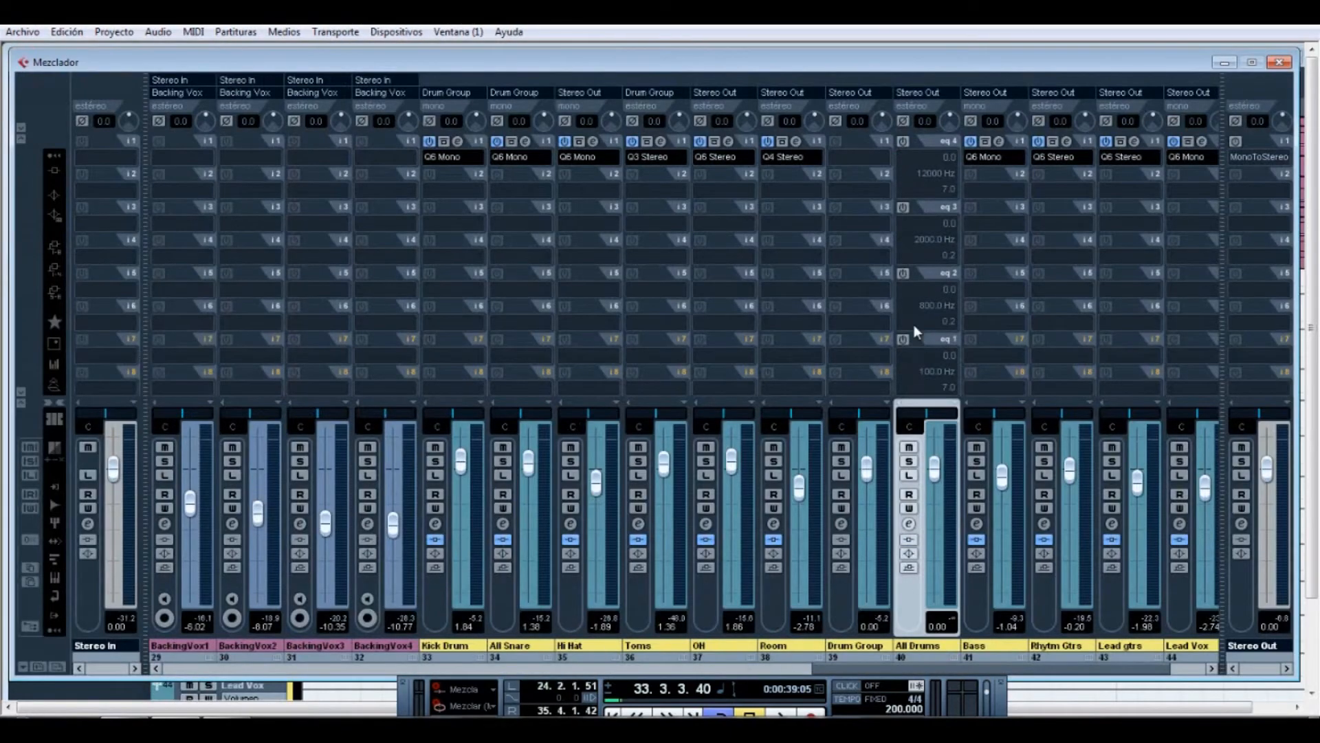
left_click(55, 171)
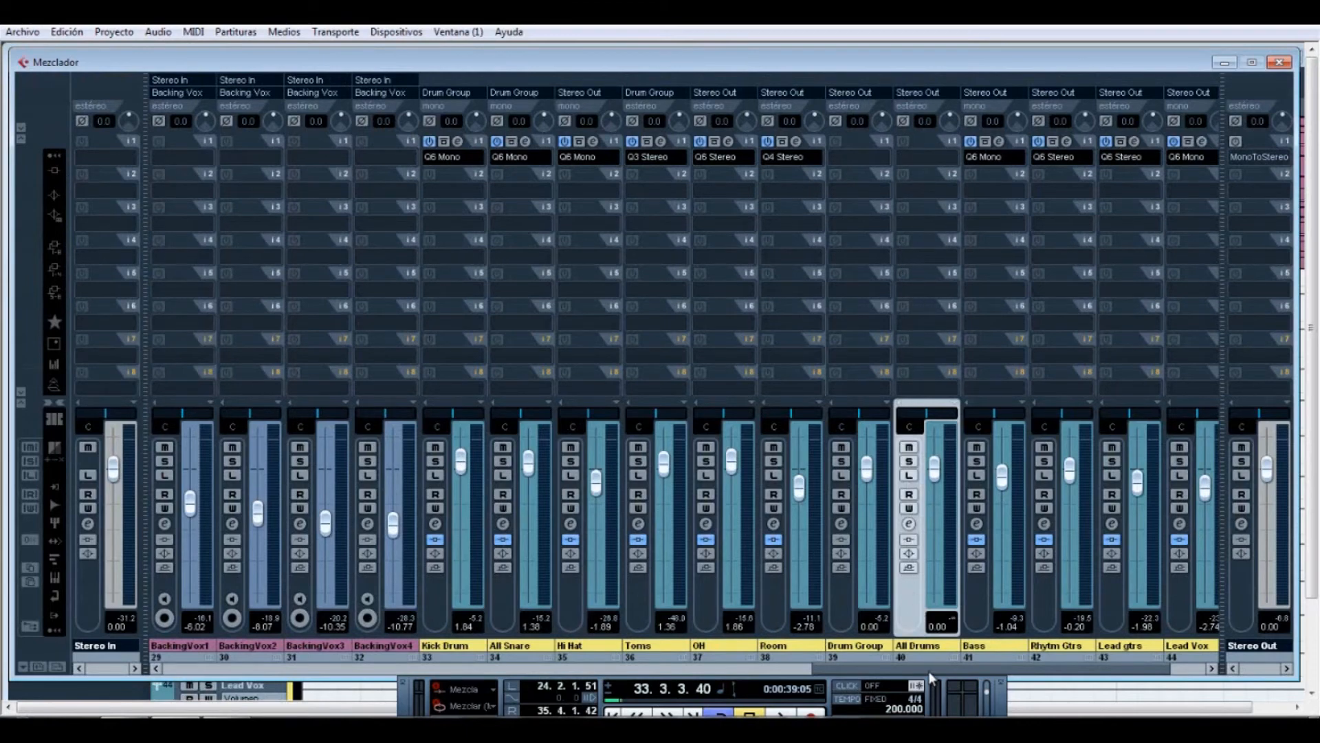
scroll(939, 672, "right", 1)
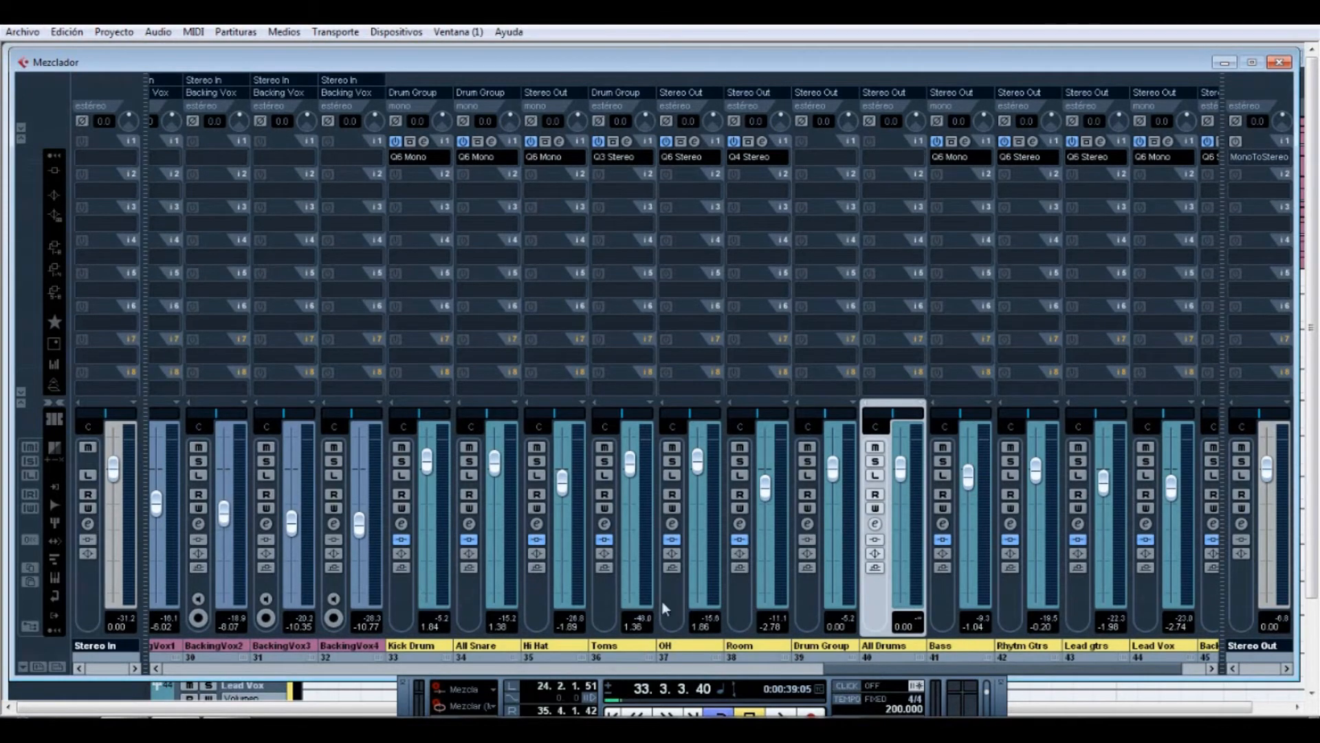
- Audition the Drum Group in solo during playback and release its solo
left_click(807, 463)
key("space")
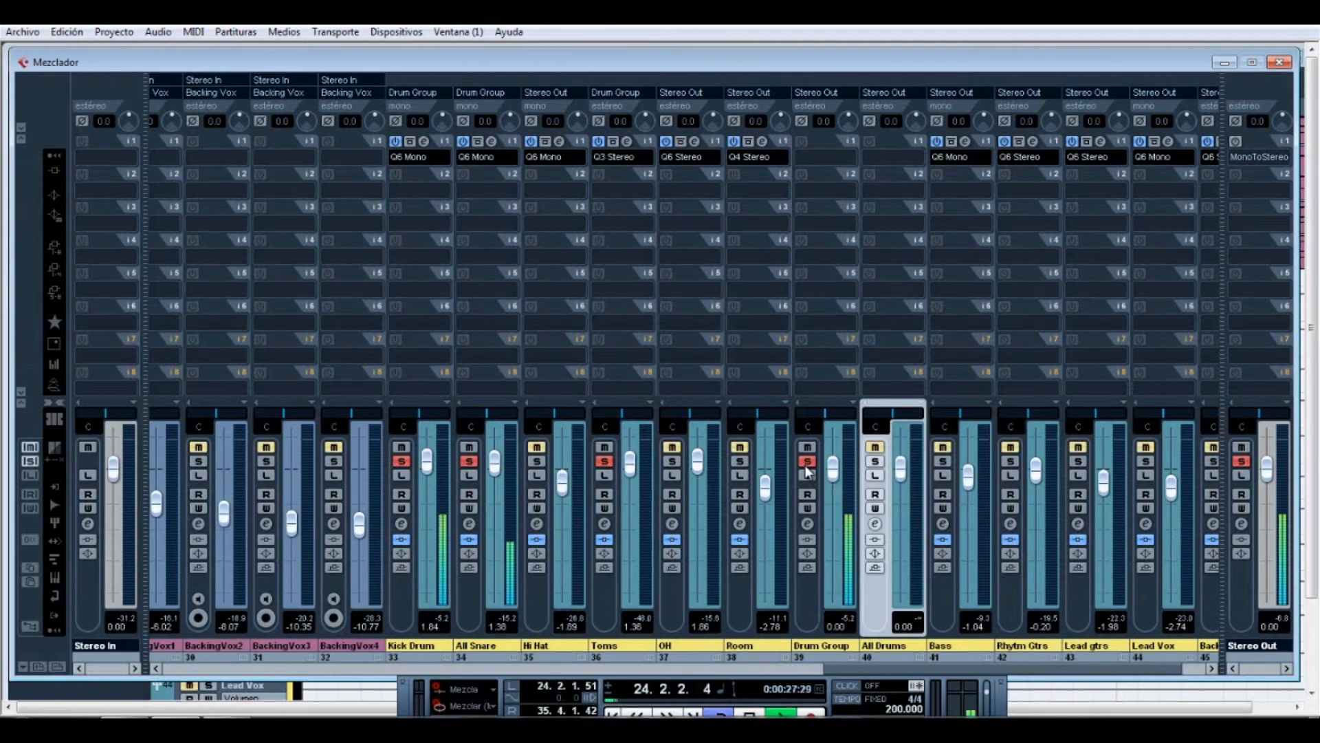
left_click(807, 463)
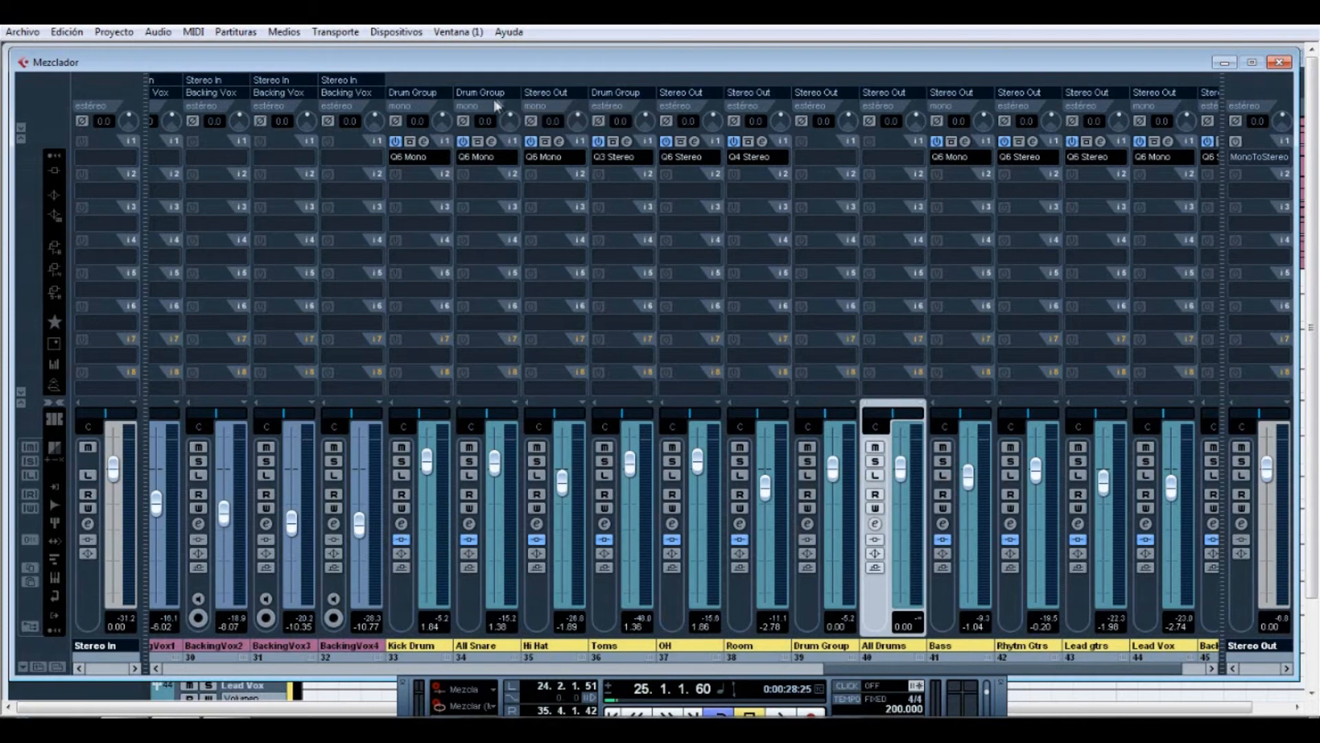
- Route the outputs of the Hi Hat and OH groups to the All Drums group
left_click(563, 103)
mouse_move(602, 198)
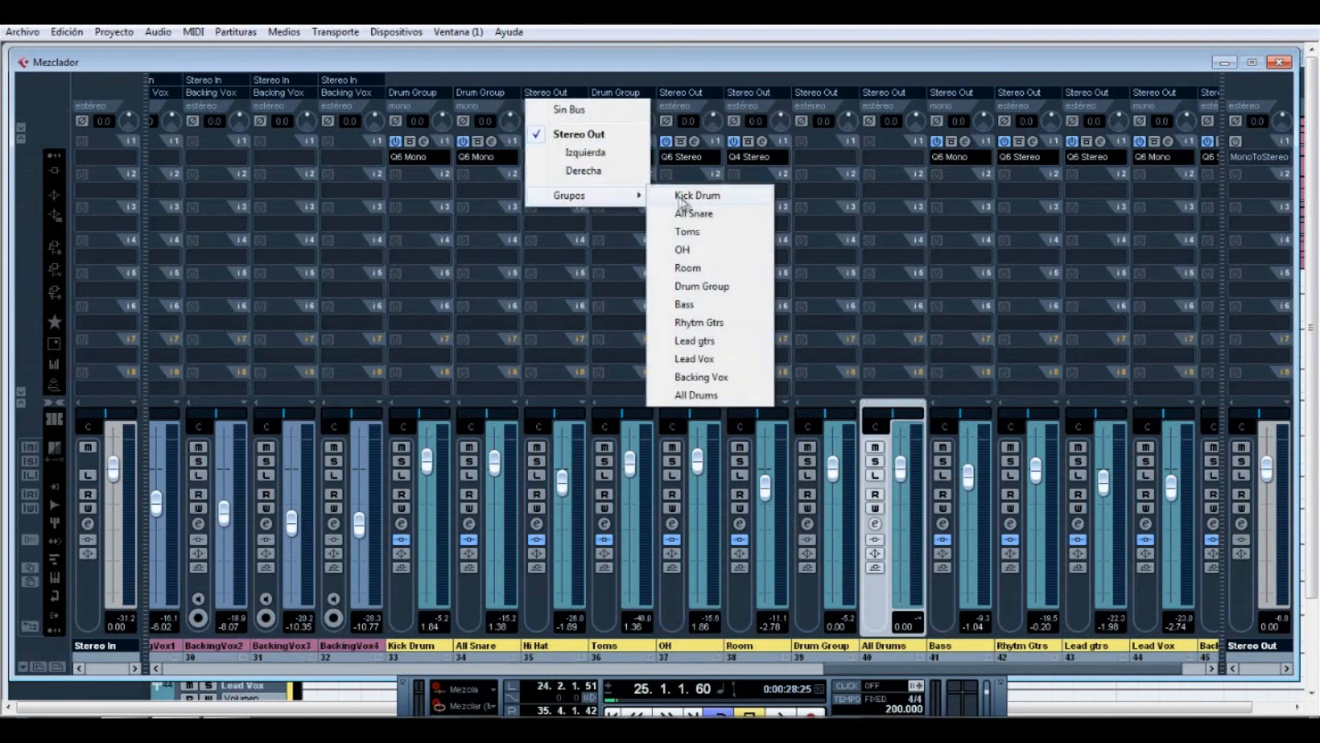
left_click(696, 395)
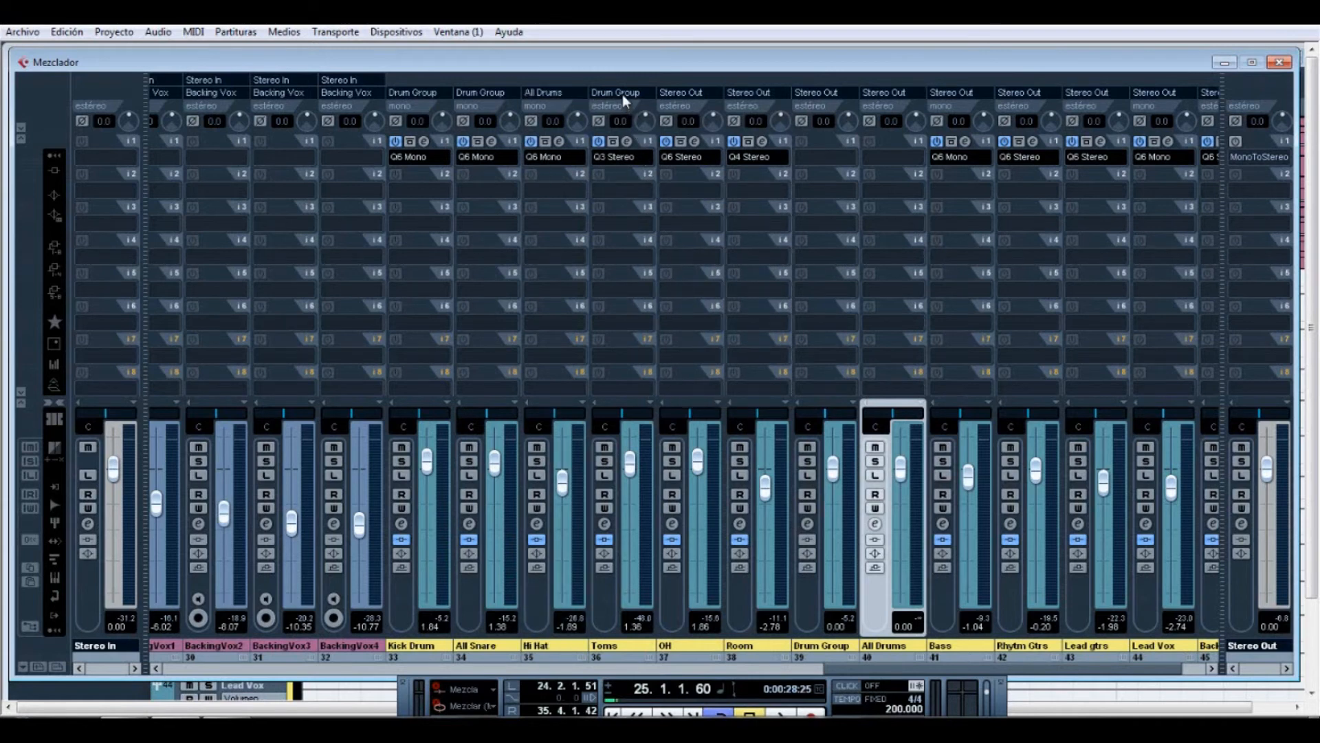
left_click(679, 97)
mouse_move(777, 196)
left_click(825, 391)
- Route the outputs of the Room group and the Drum Group to the All Drums group
left_click(749, 94)
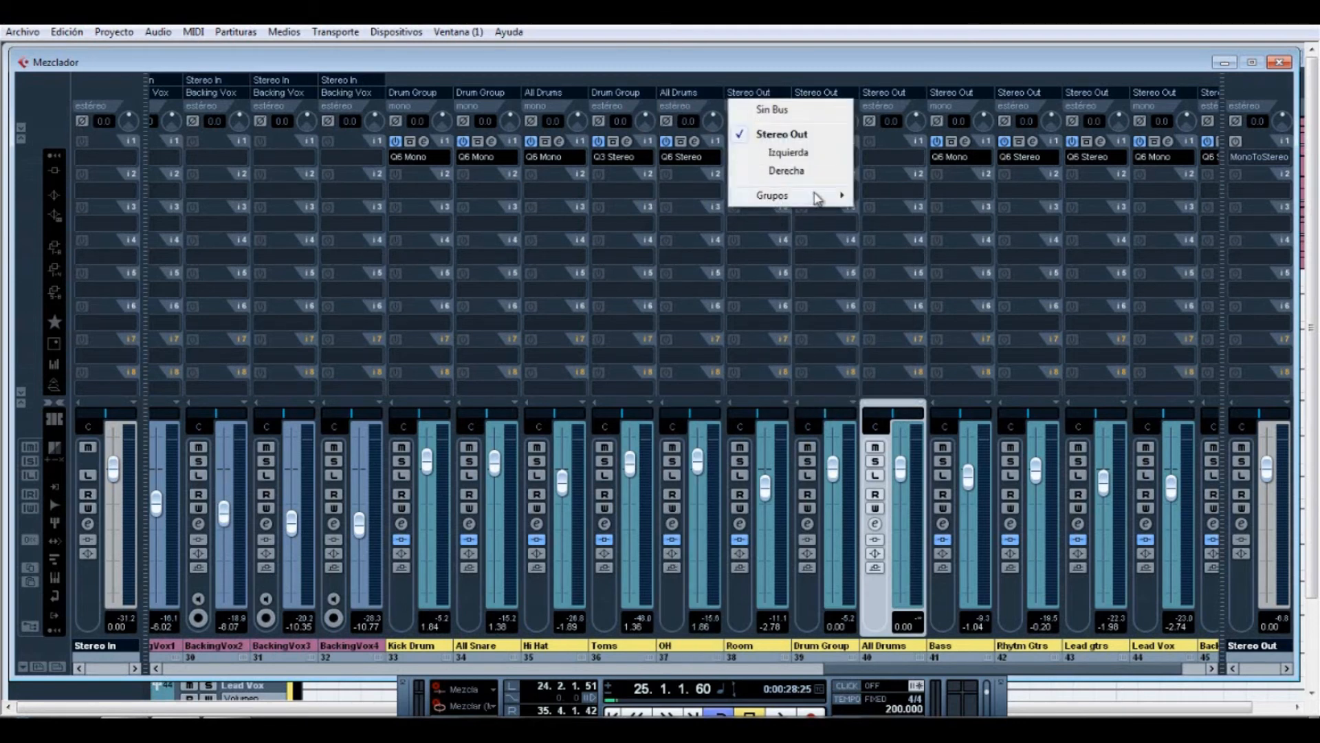
mouse_move(817, 198)
left_click(872, 391)
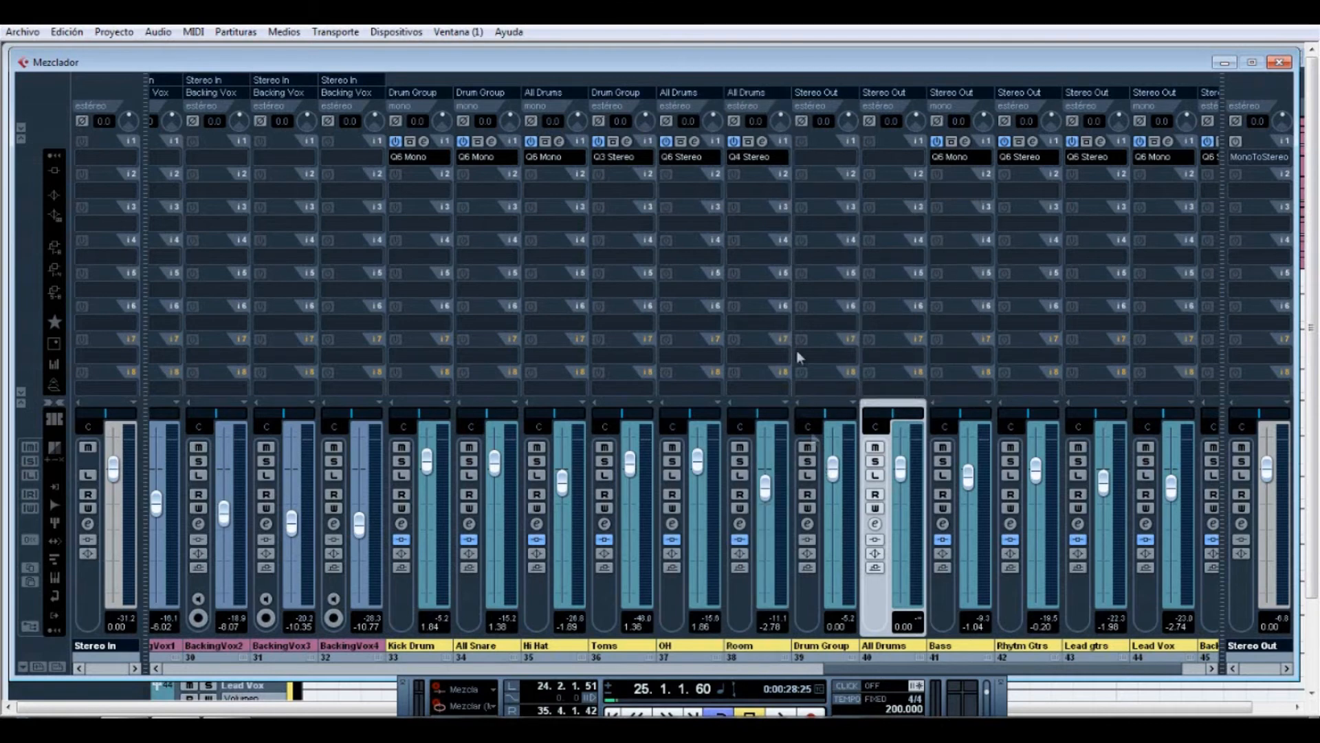
left_click(826, 95)
mouse_move(873, 198)
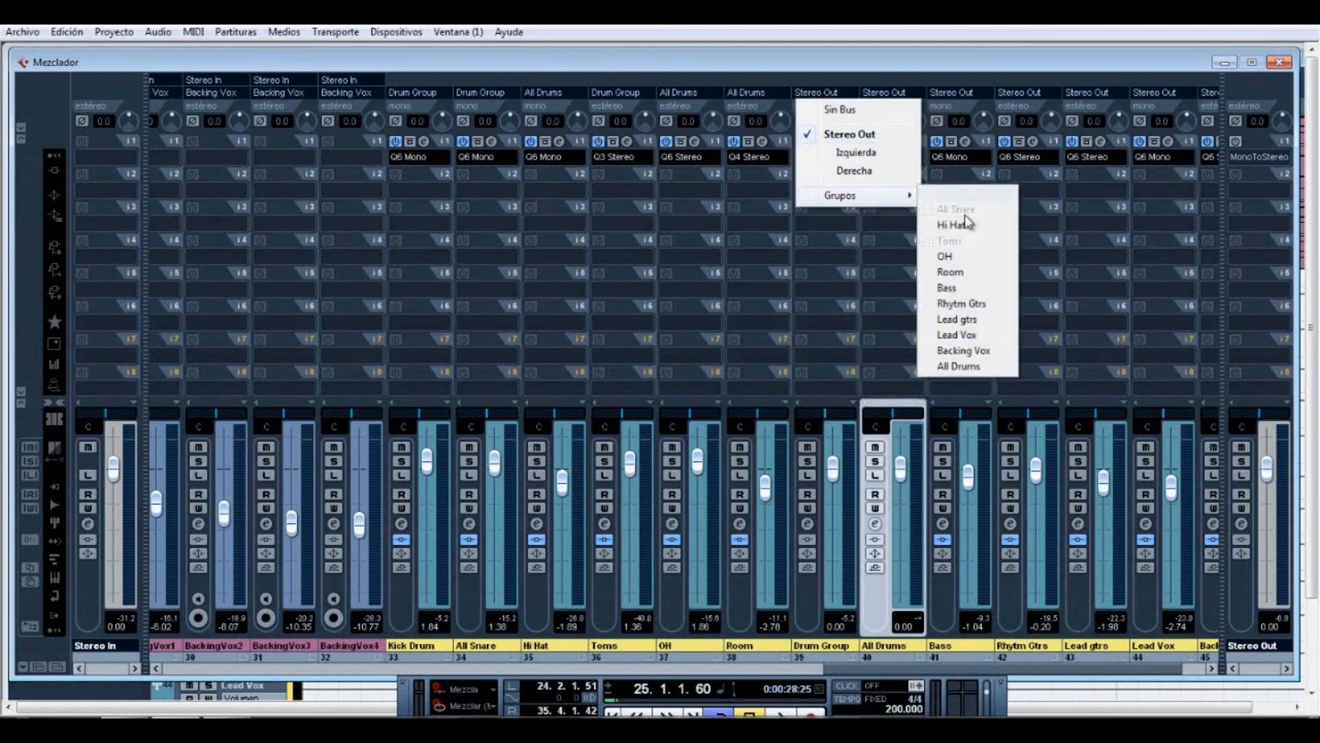
left_click(966, 368)
- Play the song with the All Drums group in solo and again with the full mix to check the routing
key("space")
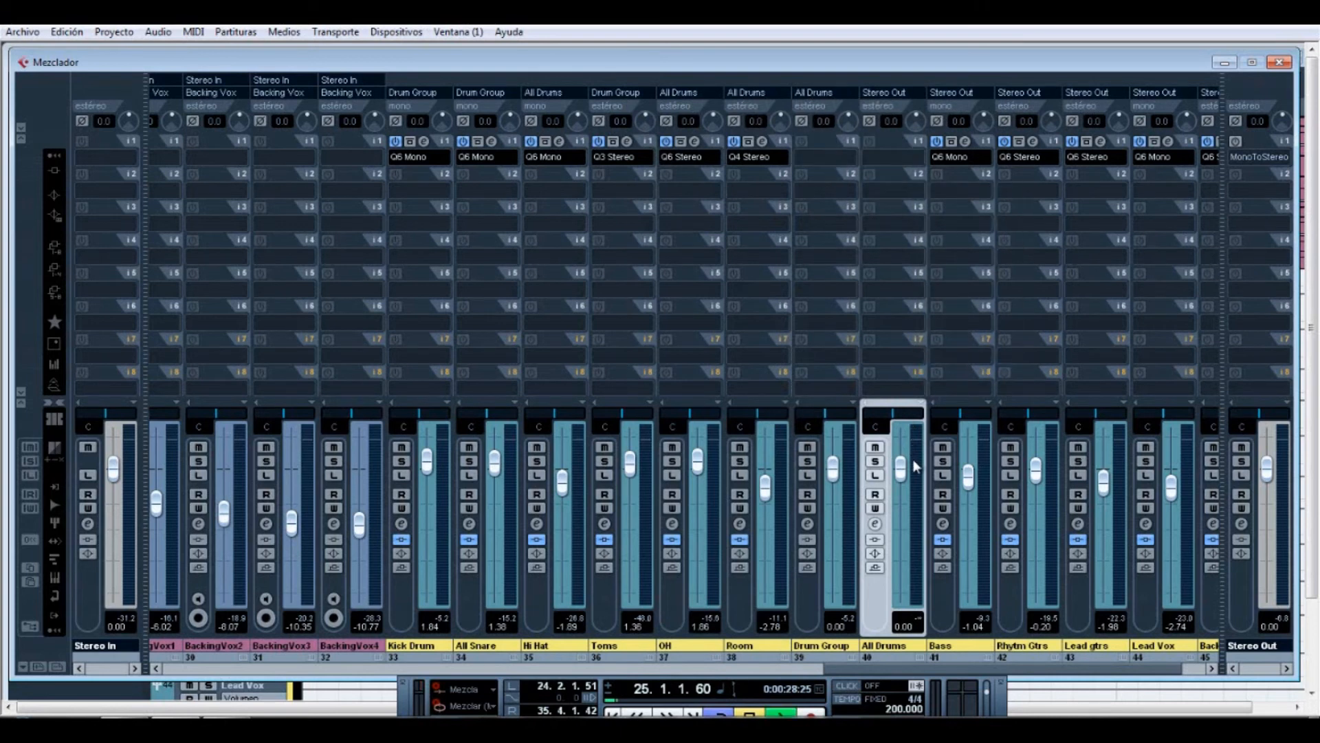
left_click(875, 461)
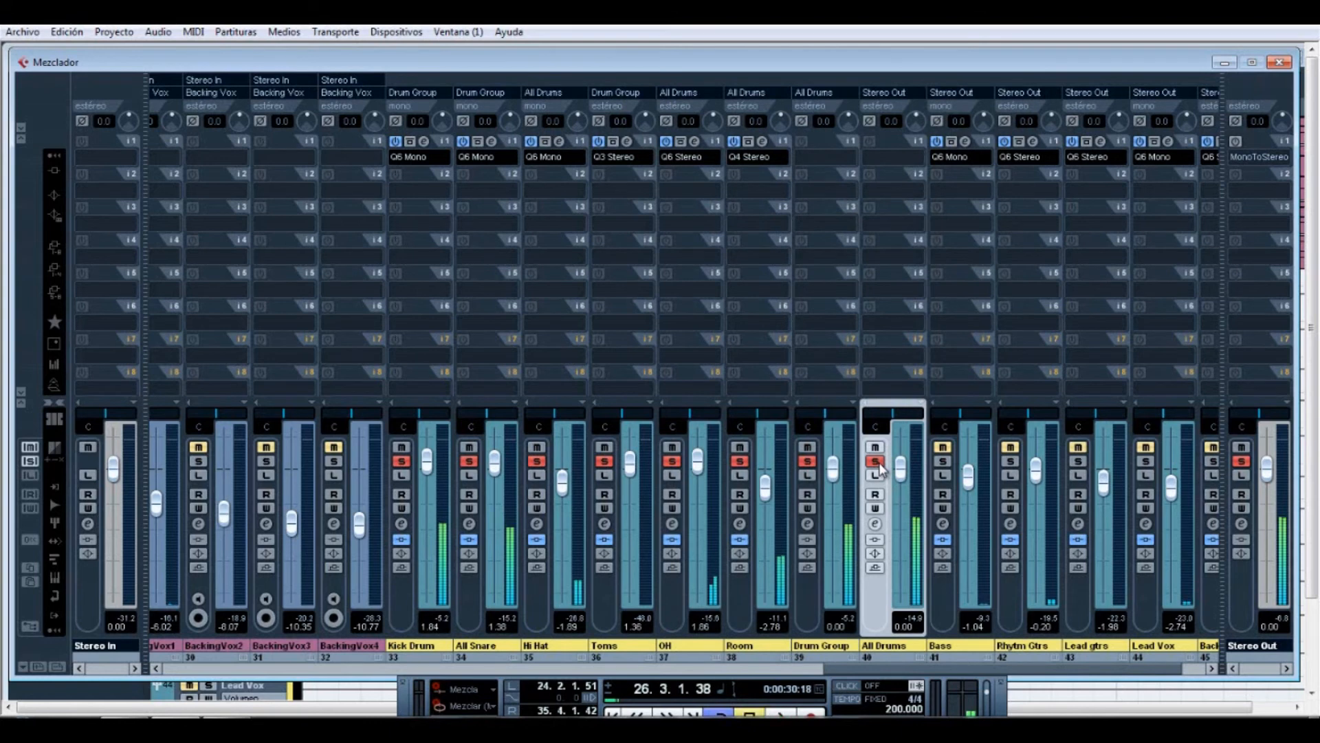
left_click(875, 461)
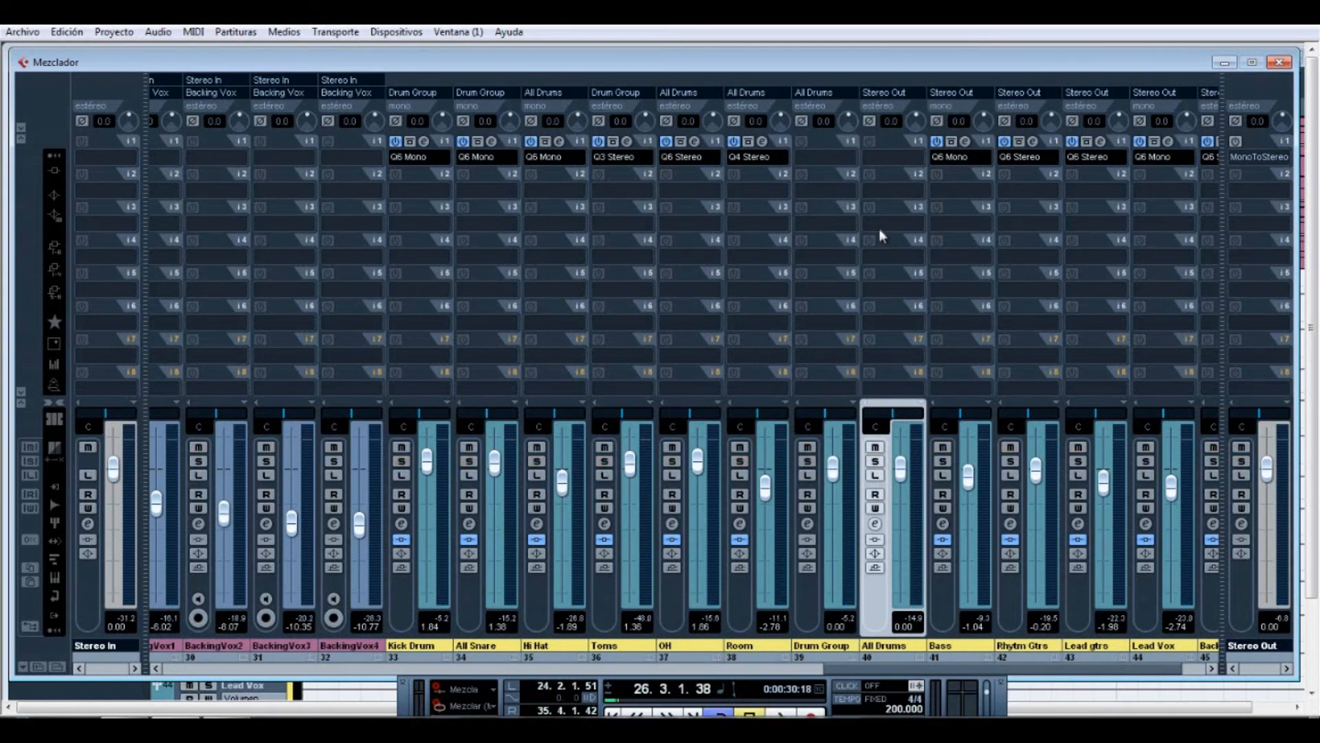
key("space")
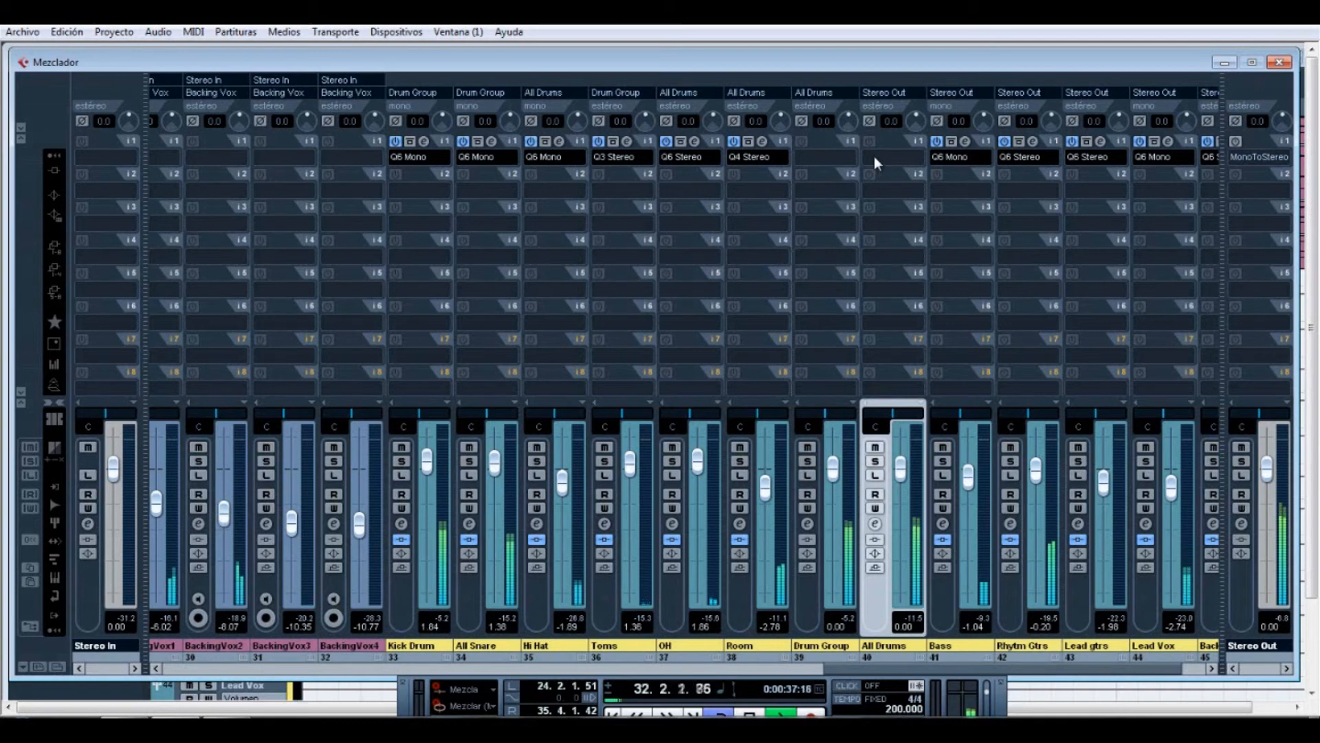
key("space")
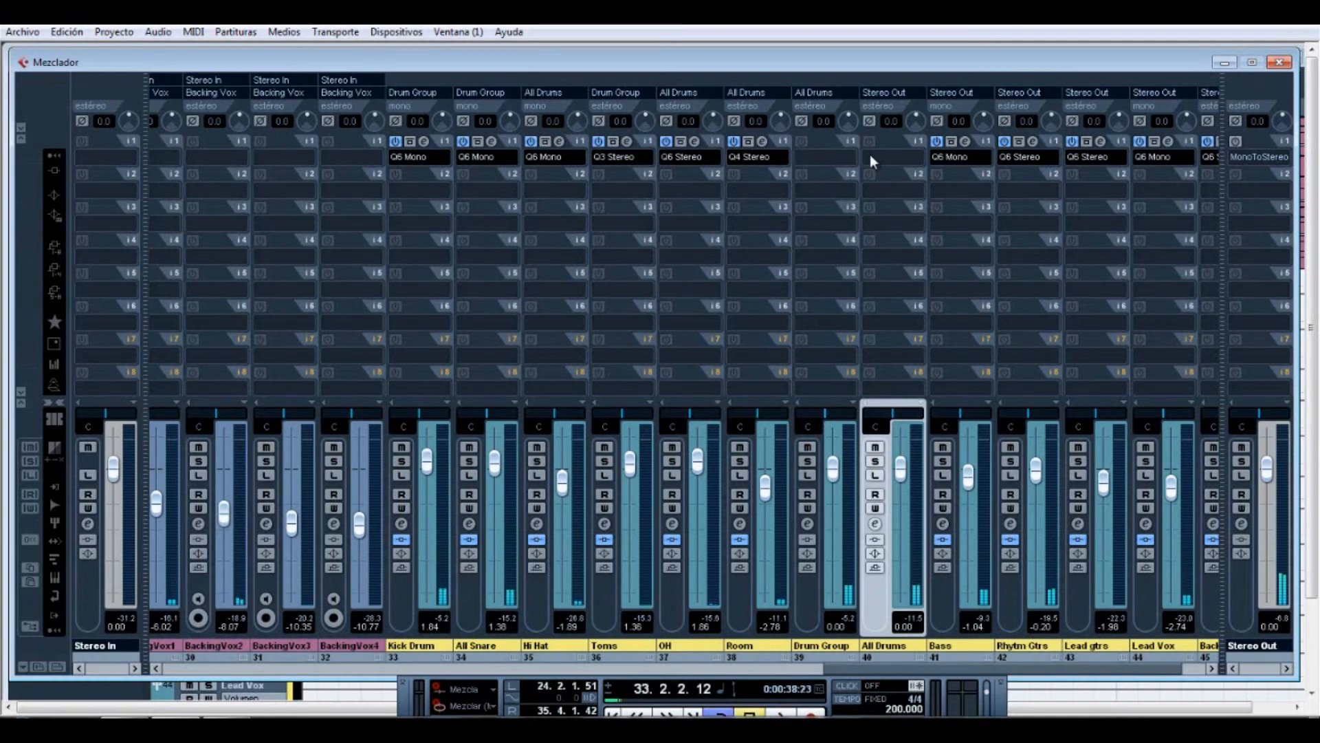
- Inspect the Room group's Q4 Stereo equalizer, copy it to the All Drums group's first insert, and switch off bands 1 to 3 in the copy
left_click(762, 142)
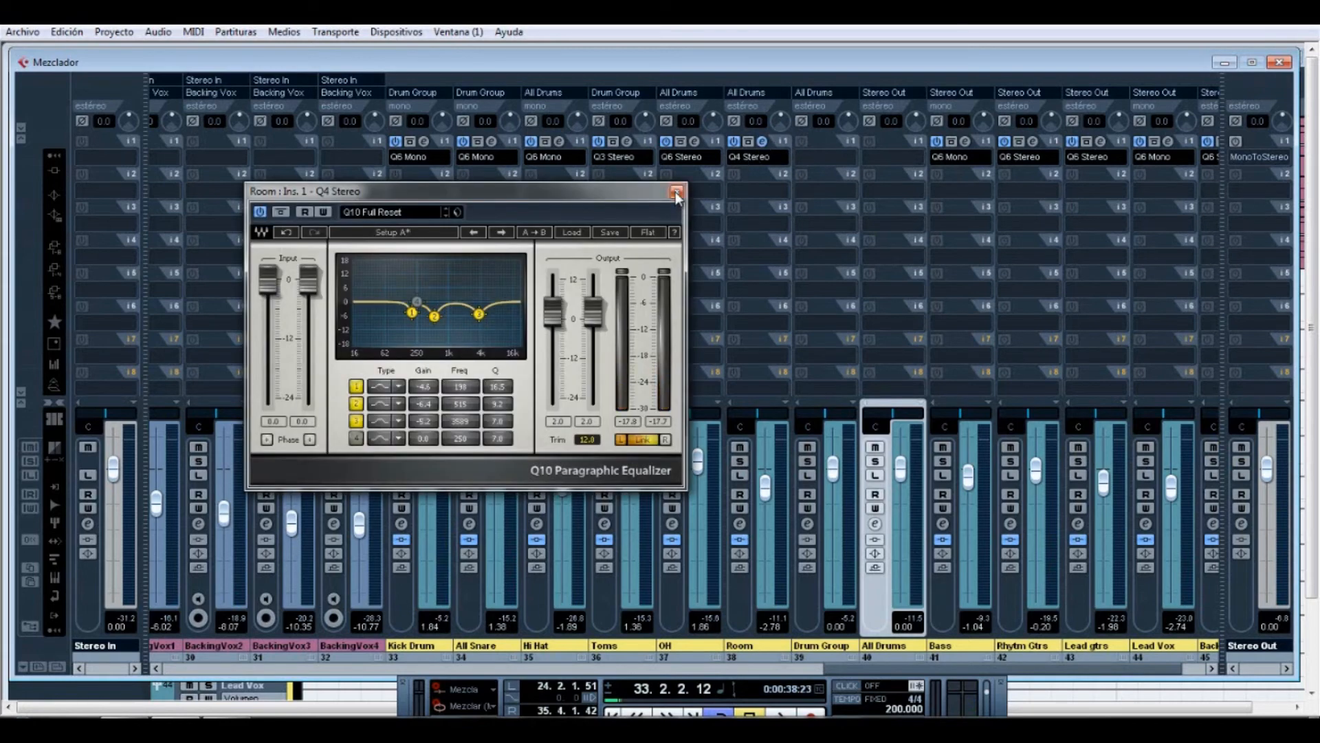
left_click(677, 193)
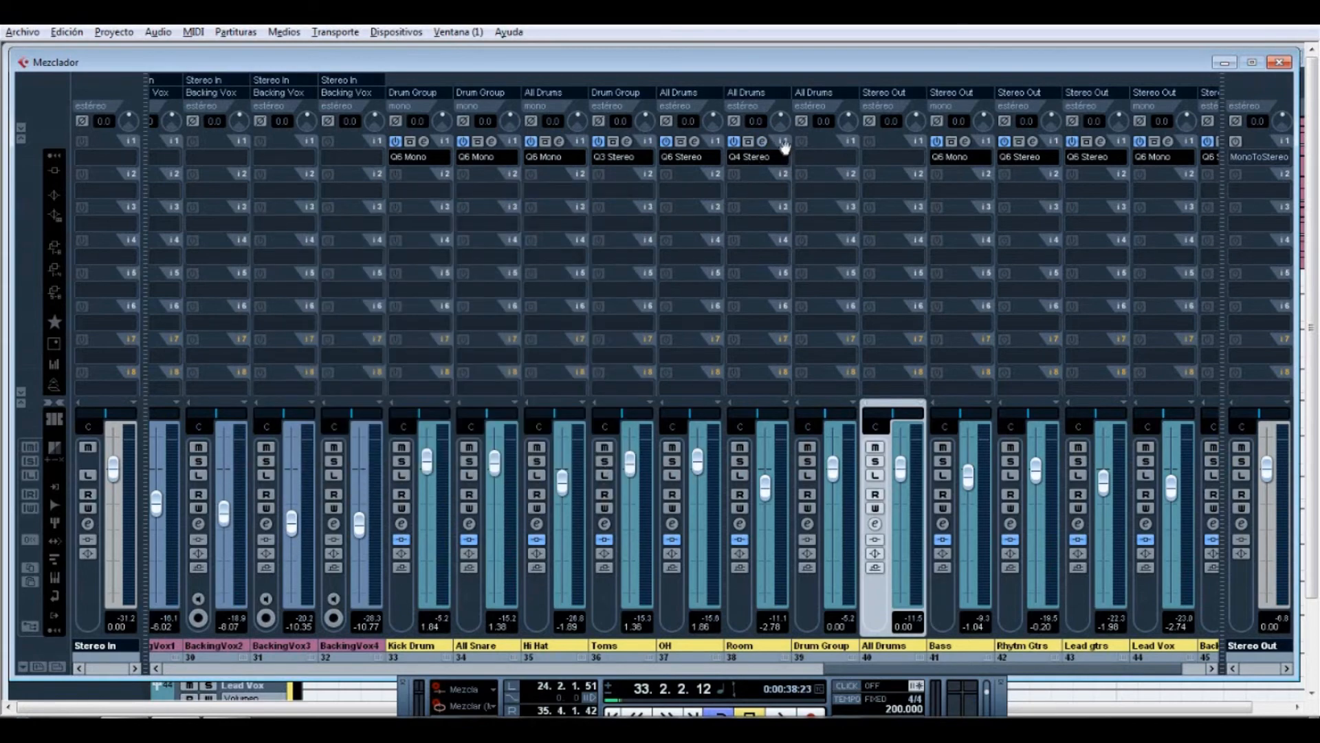
left_click_drag(892, 139, 894, 159)
left_click(552, 472)
left_click(552, 455)
left_click(553, 437)
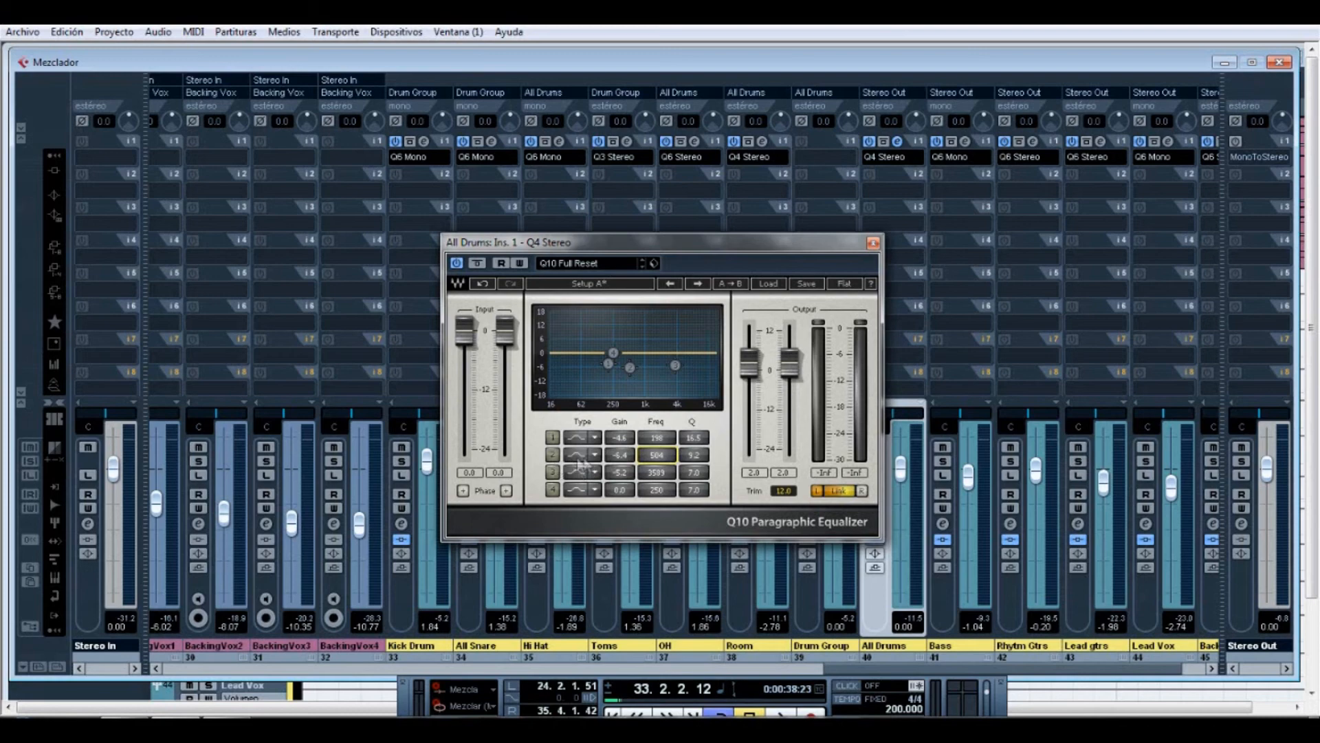
- Reset band 2's gain to 0.0 in the All Drums equalizer and solo the All Drums group during playback
left_click(621, 457)
key("Return")
key("space")
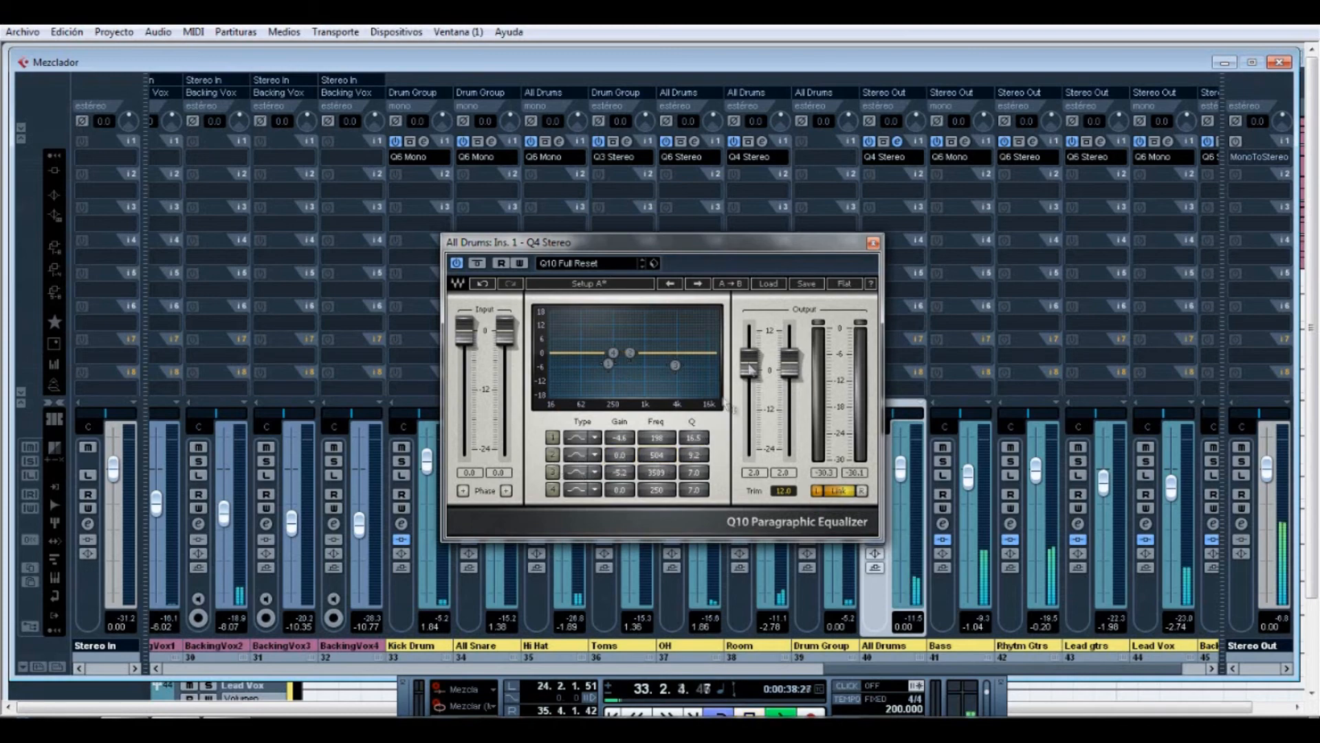
left_click(873, 244)
left_click(875, 461)
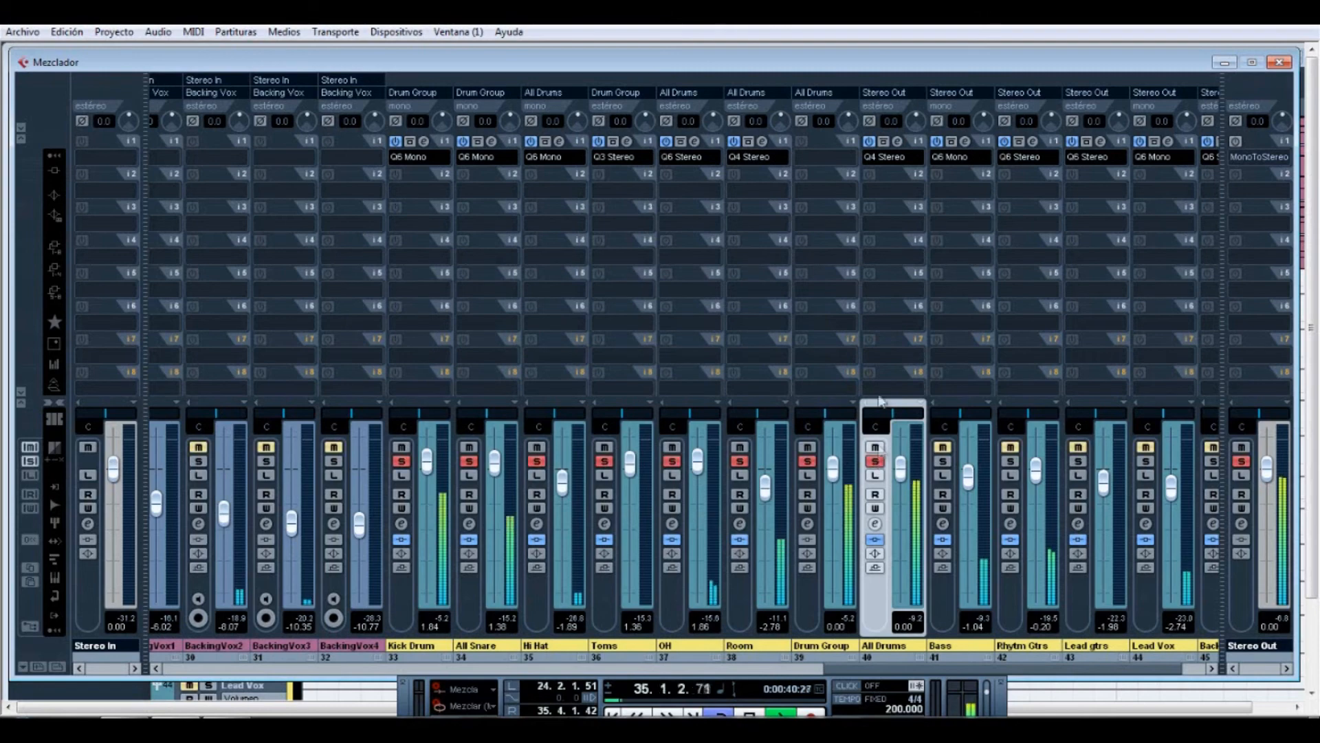
- Turn on the 504 Hz band 2 in the All Drums equalizer, cut its gain to -6.6, and lower its Q
left_click(896, 142)
left_click_drag(619, 459, 627, 550)
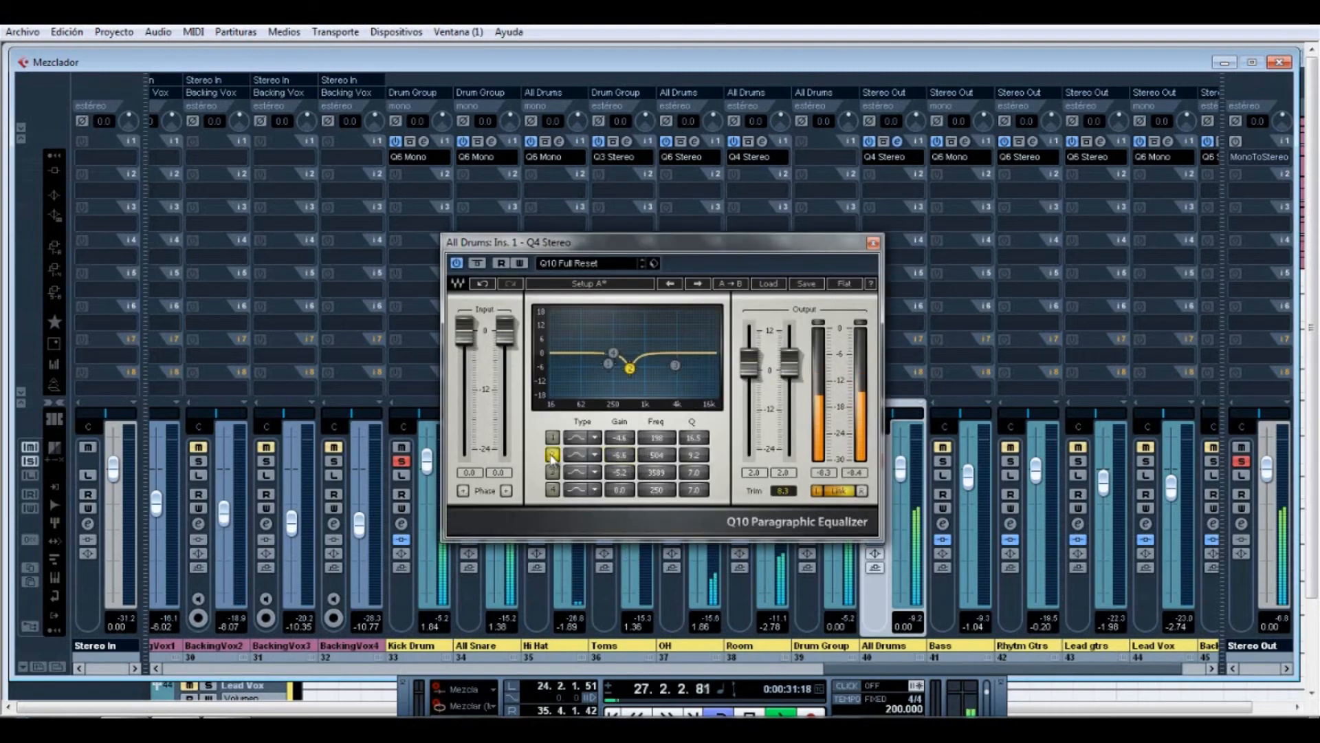
left_click_drag(687, 458, 613, 454)
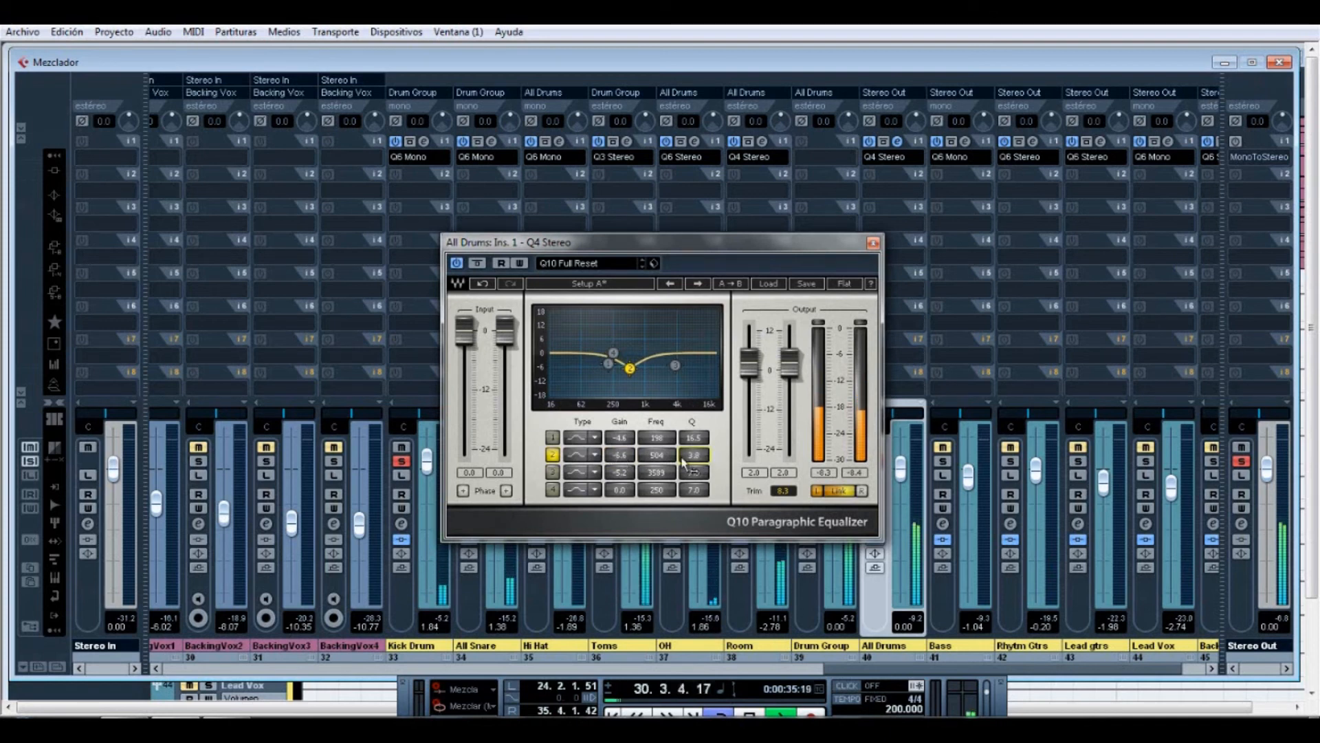
- Compare the soloed All Drums group with and without its equalizer by toggling the bypass during playback
left_click(477, 263)
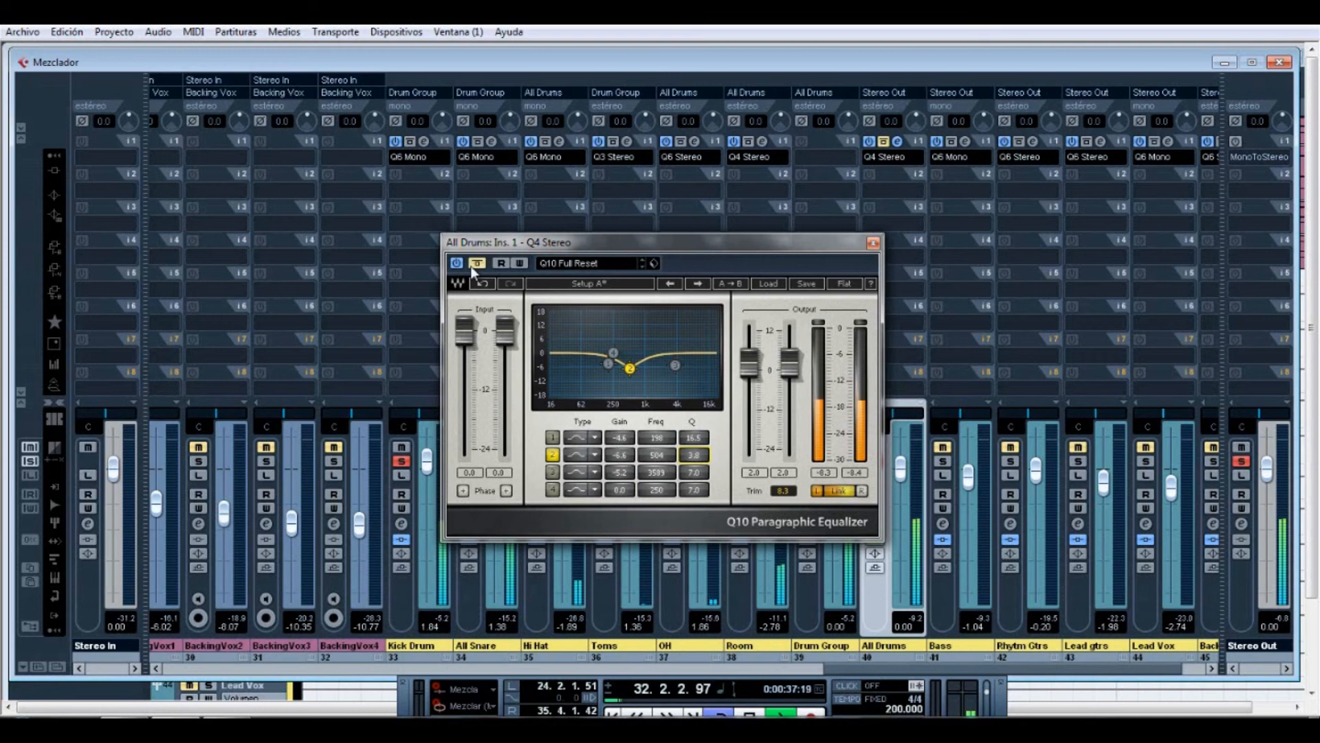
left_click(474, 264)
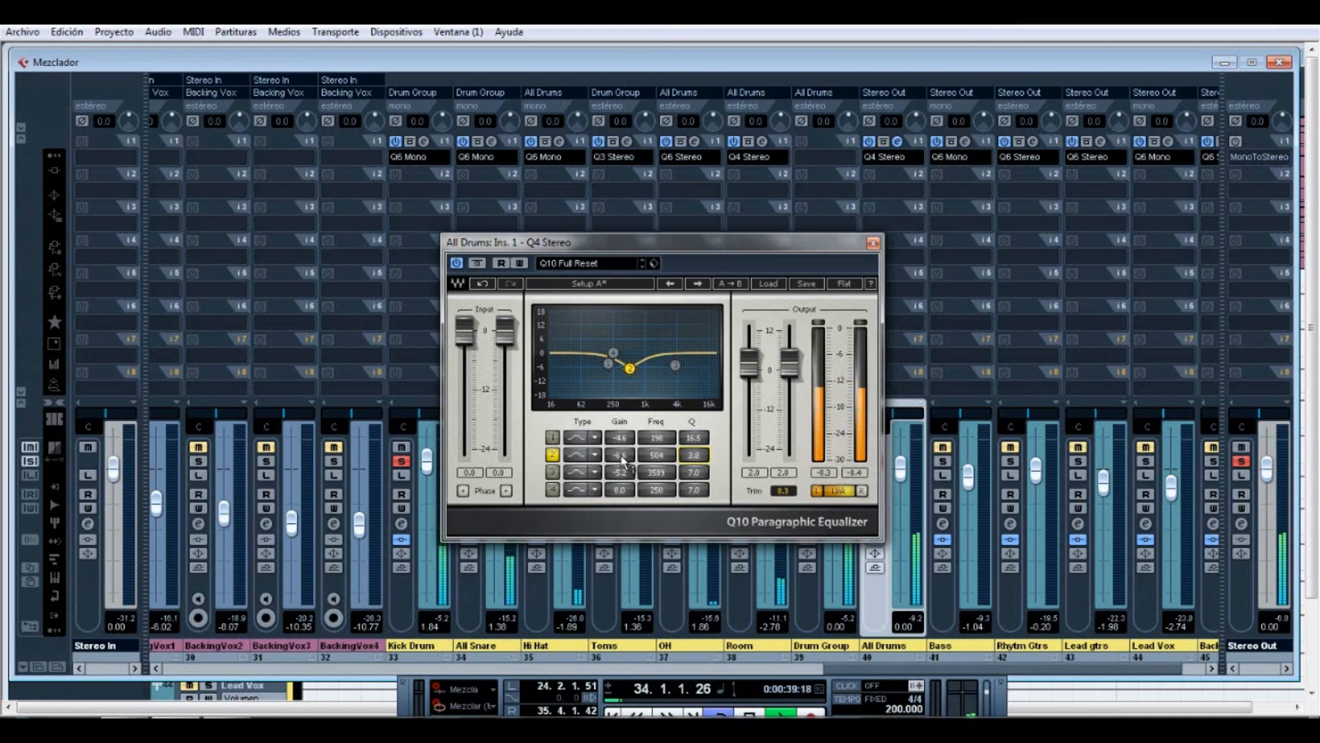
left_click(477, 264)
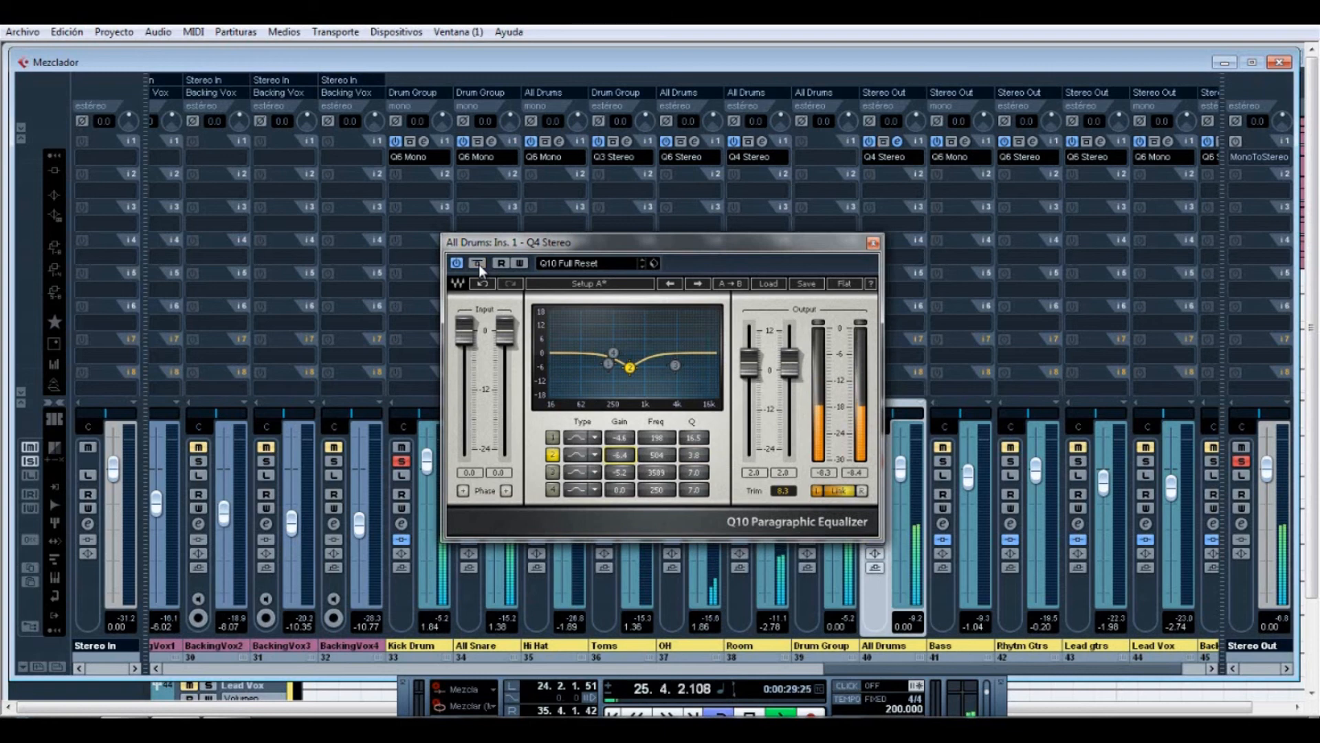
- Set band 2's gain to -5.0 in the All Drums equalizer, compare it with the bypassed sound, and close the editor
left_click_drag(618, 454, 616, 434)
left_click(477, 264)
left_click(478, 264)
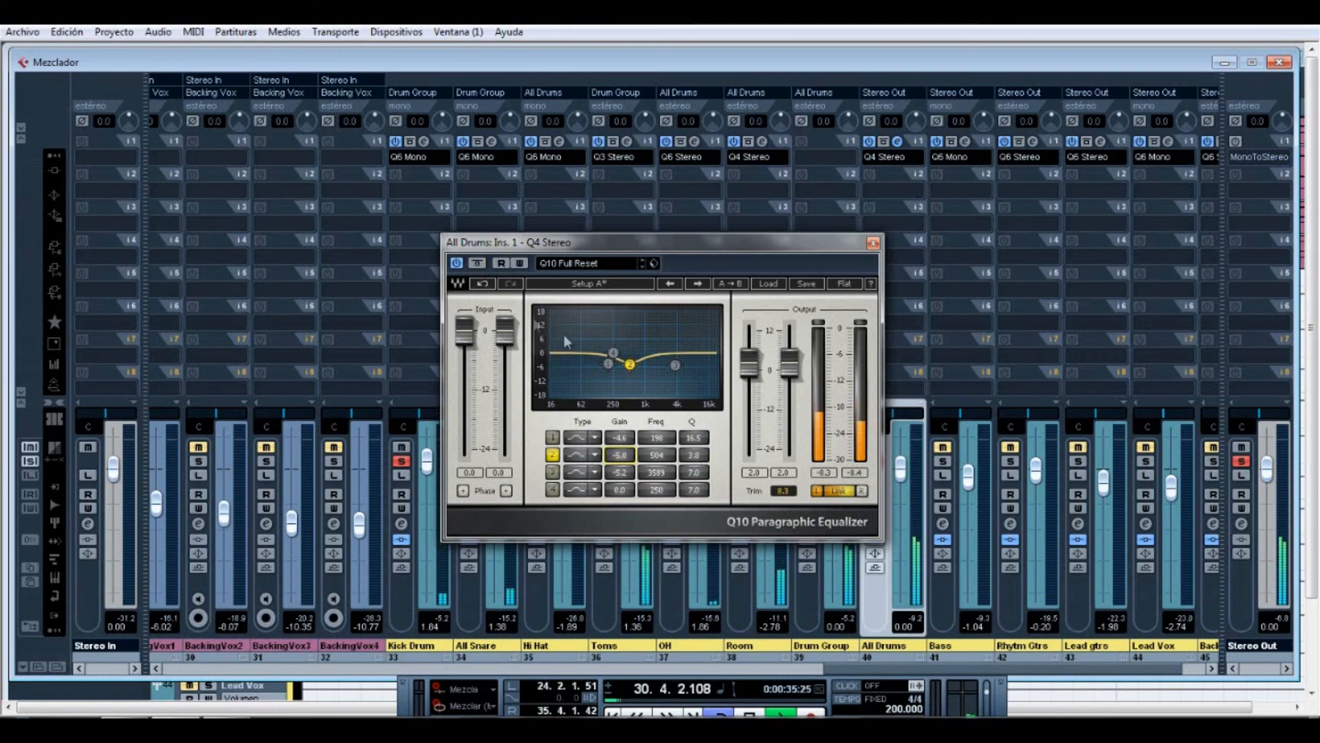
left_click(479, 266)
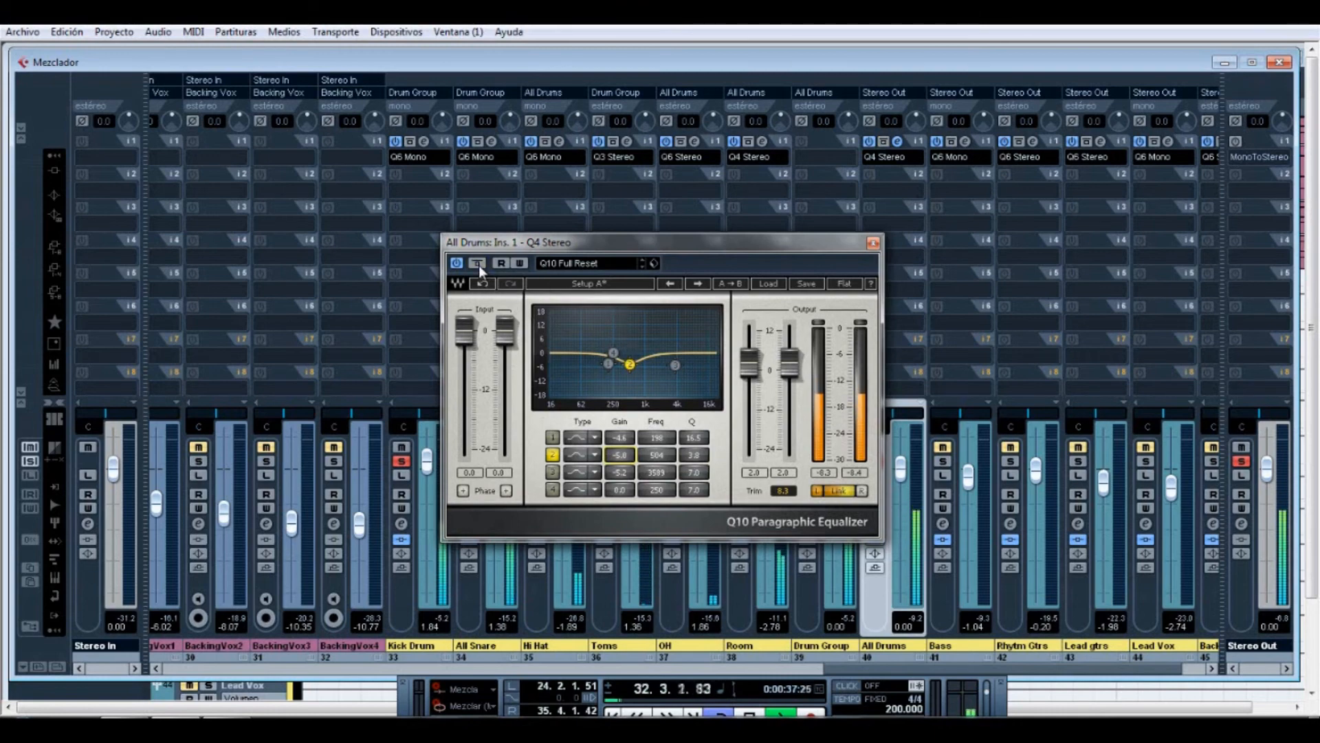
left_click(873, 243)
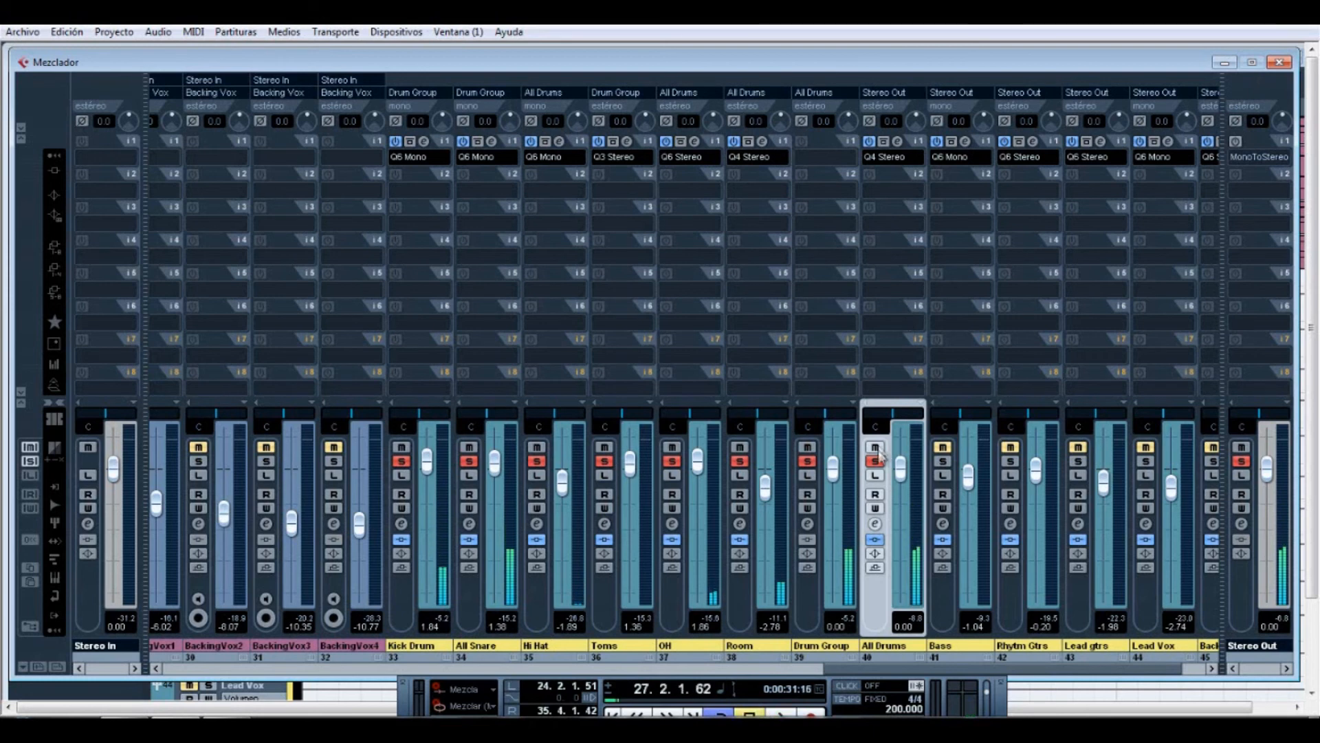
- Review the settings of the All Drums group's Q4 Stereo equalizer and release the group's solo
left_click(898, 141)
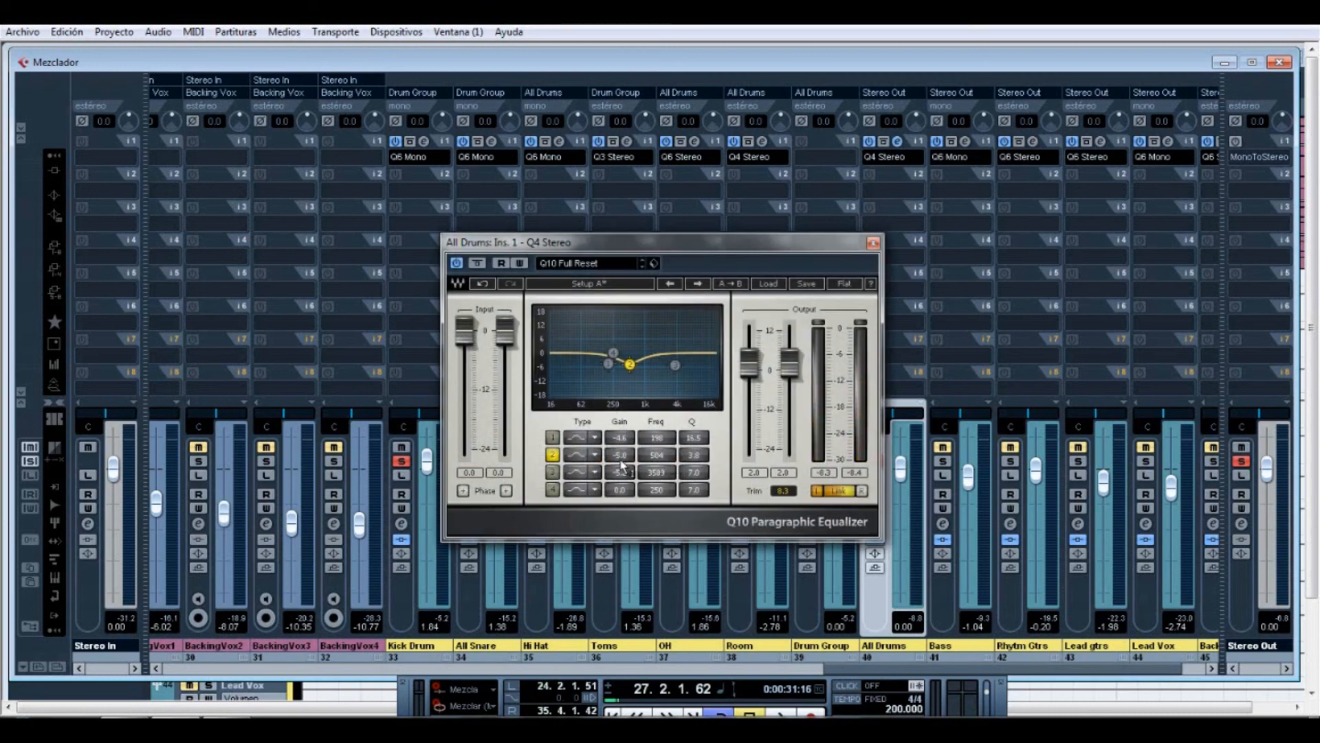
left_click(873, 243)
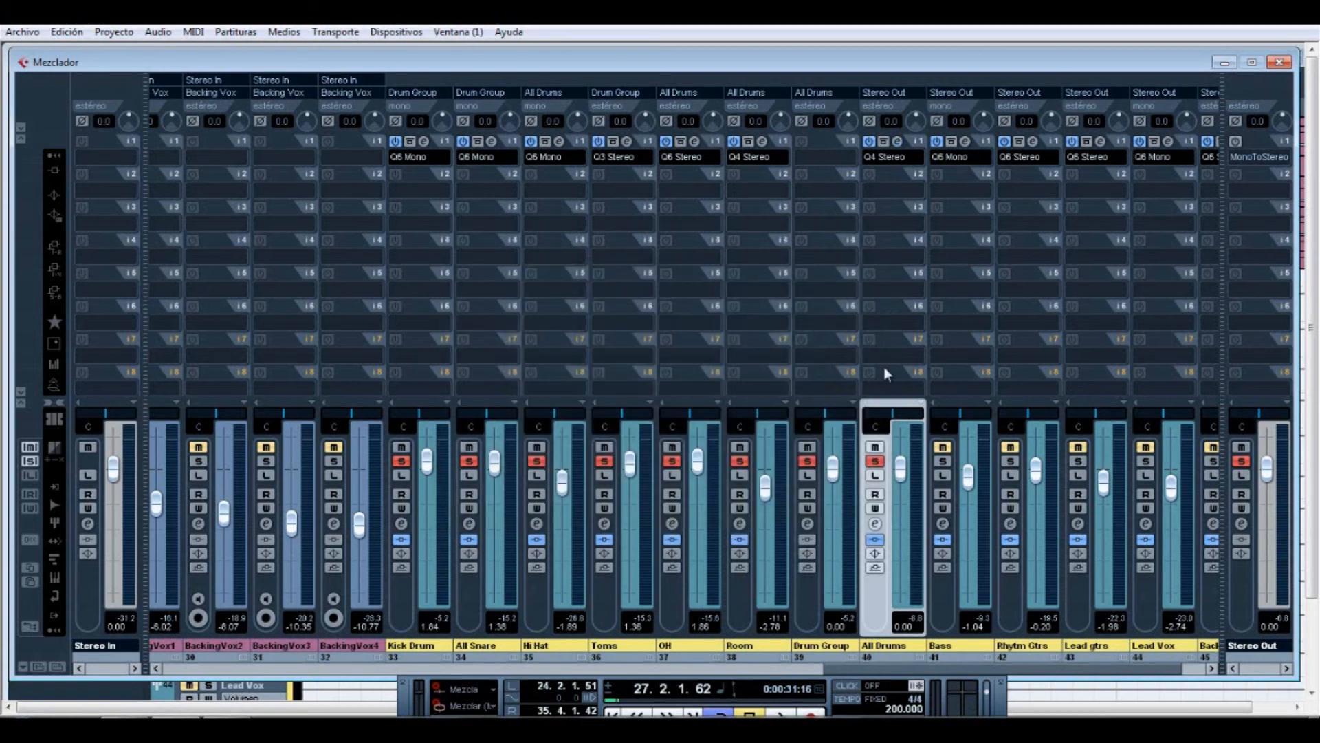
left_click(875, 461)
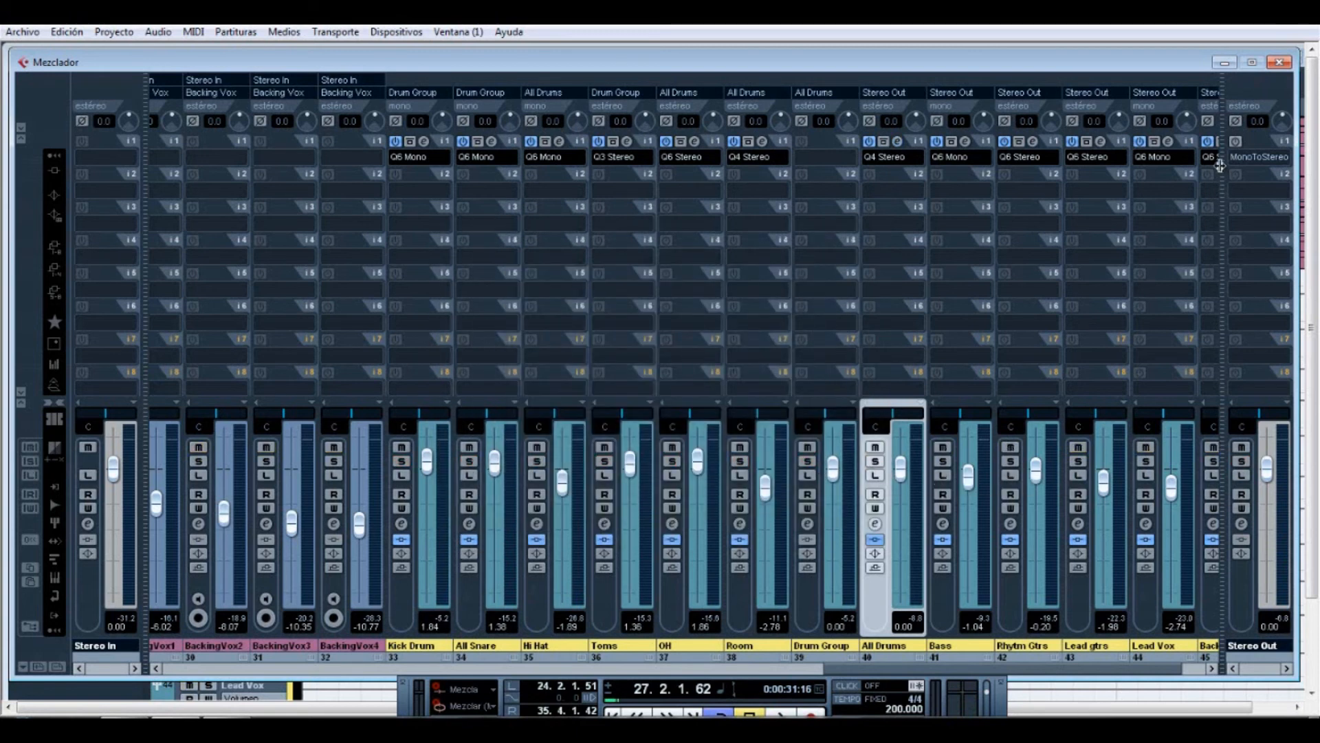
- Turn on the MonoToStereo insert on Stereo Out and compare the soloed All Drums group with the full mix during playback
left_click(1236, 141)
key("space")
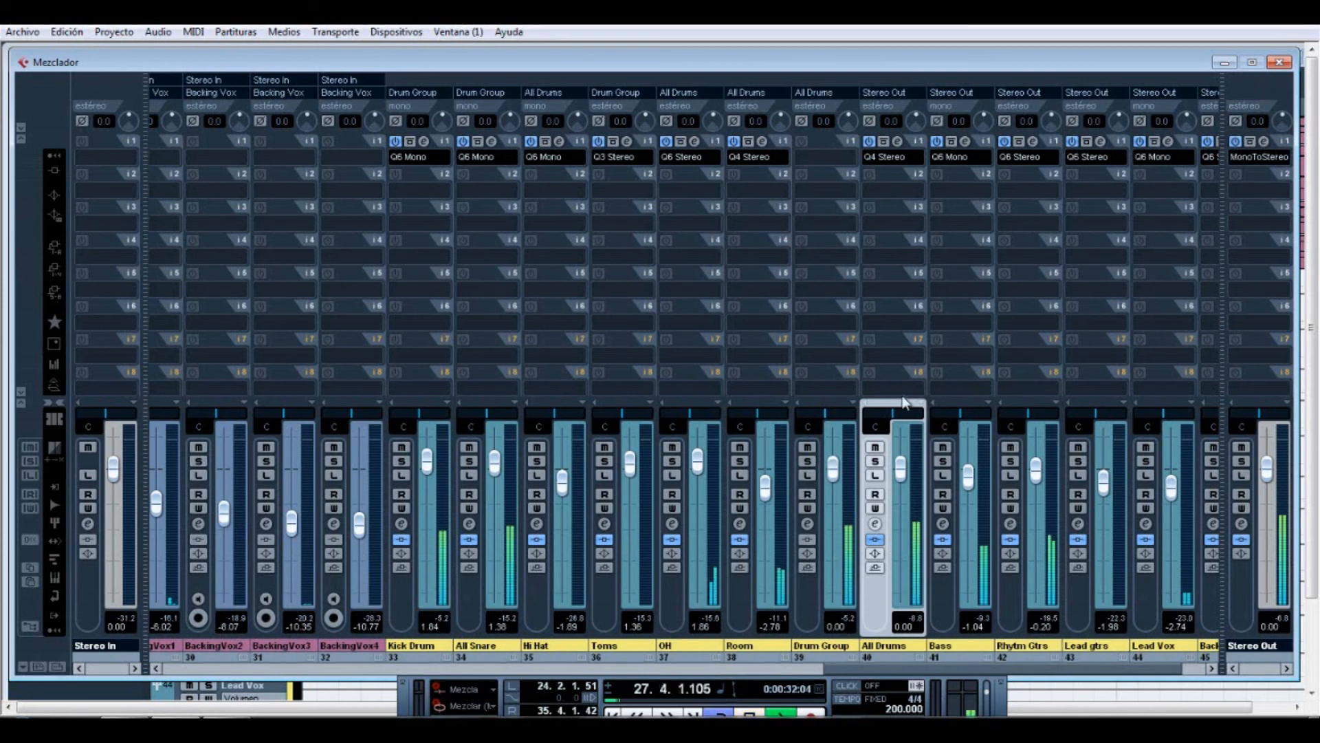
left_click(875, 462)
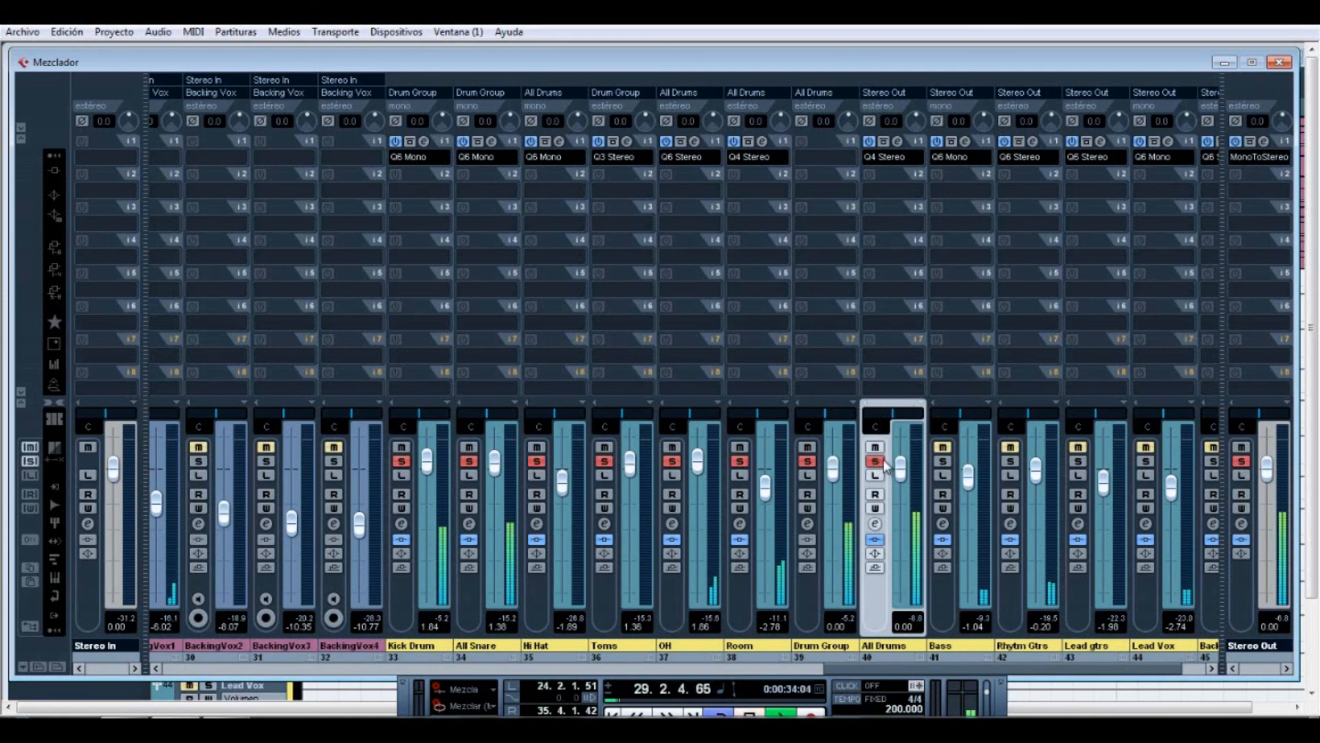
left_click(884, 142)
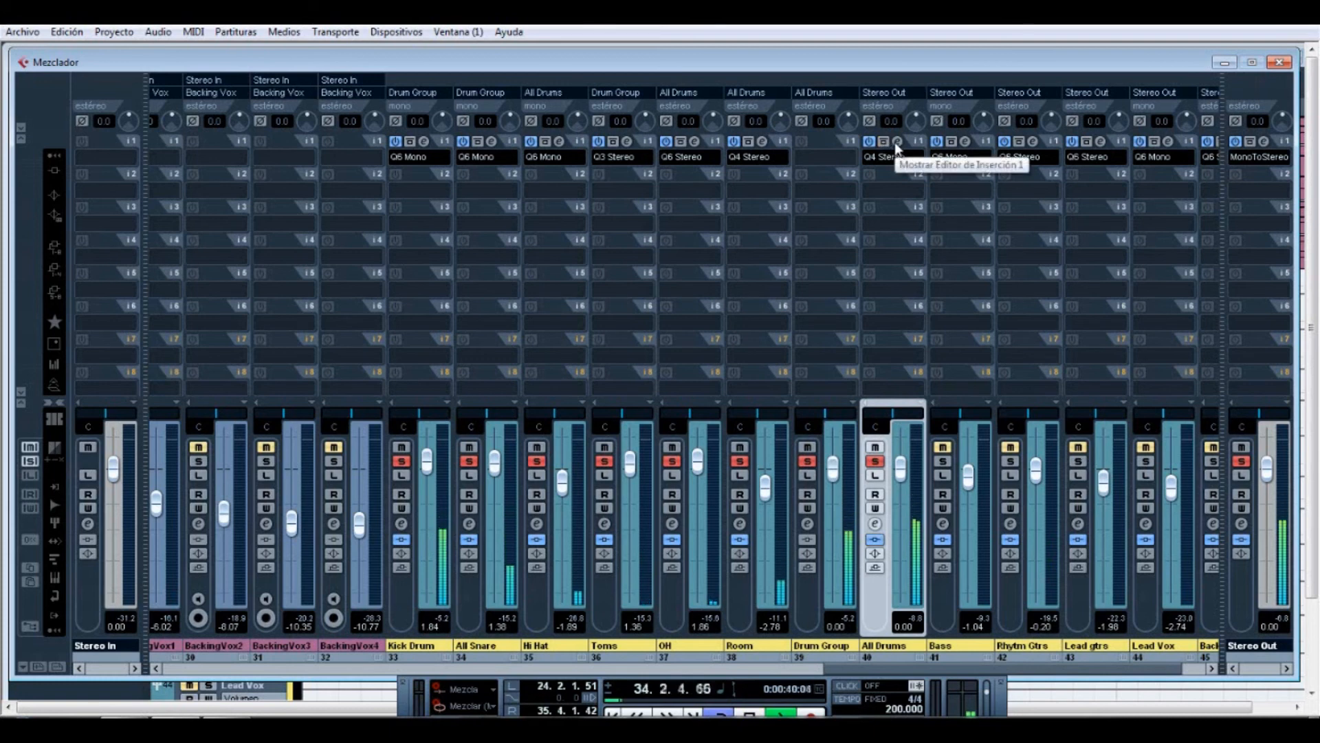
left_click(876, 461)
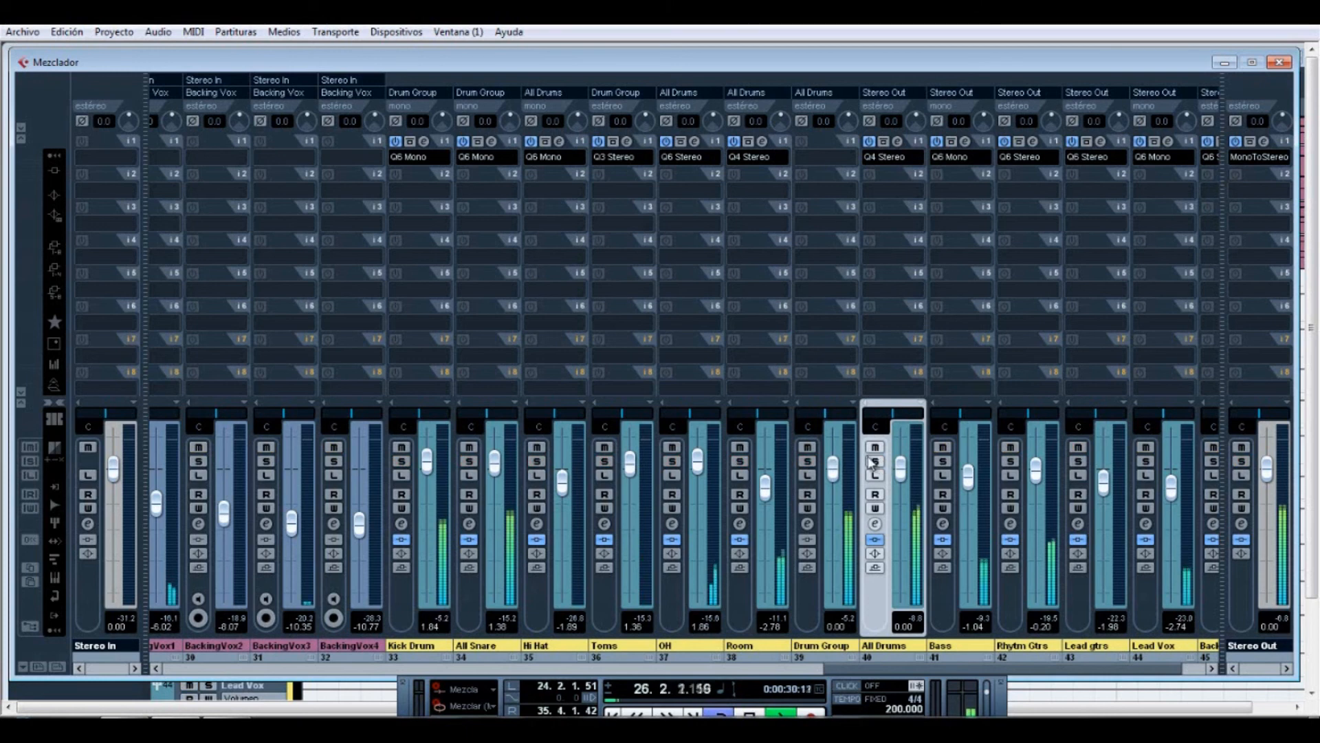
- Bypass MonoToStereo on Stereo Out and compare the playing mix with all channel inserts bypassed and active
left_click(1249, 141)
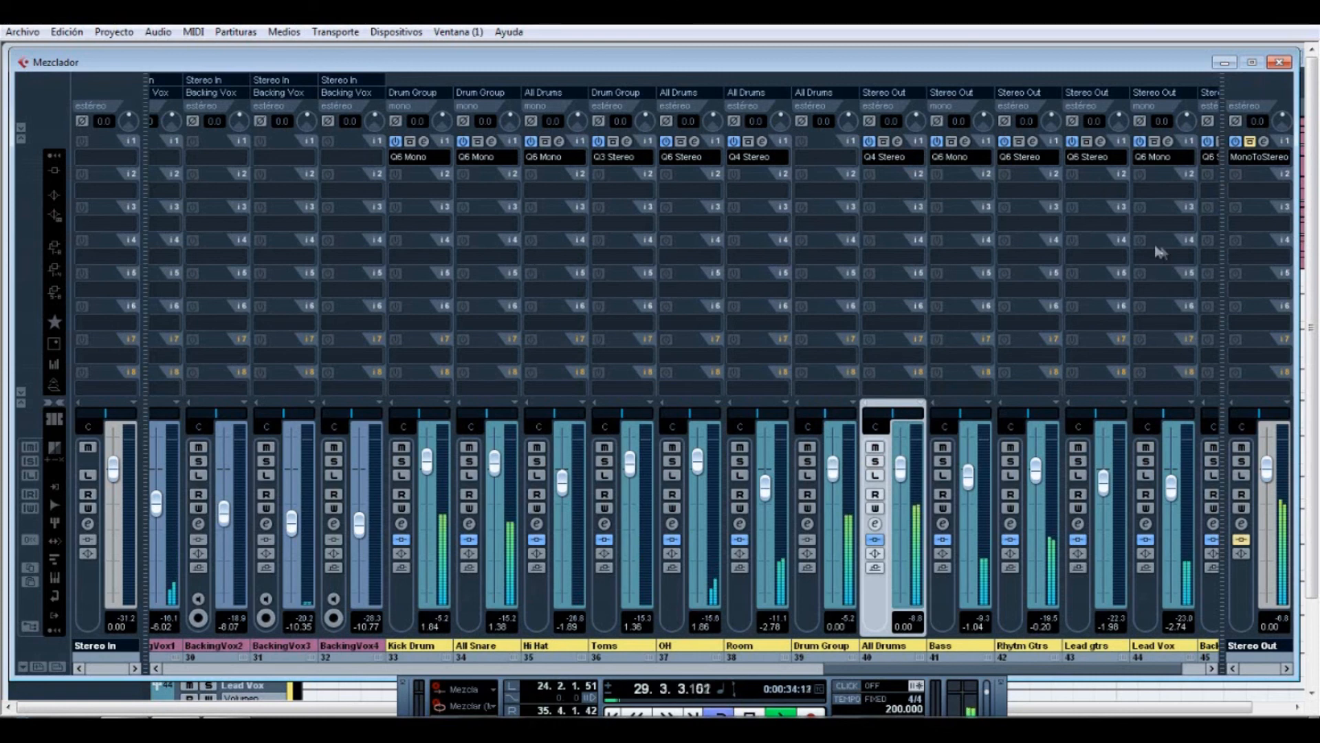
left_click(883, 141)
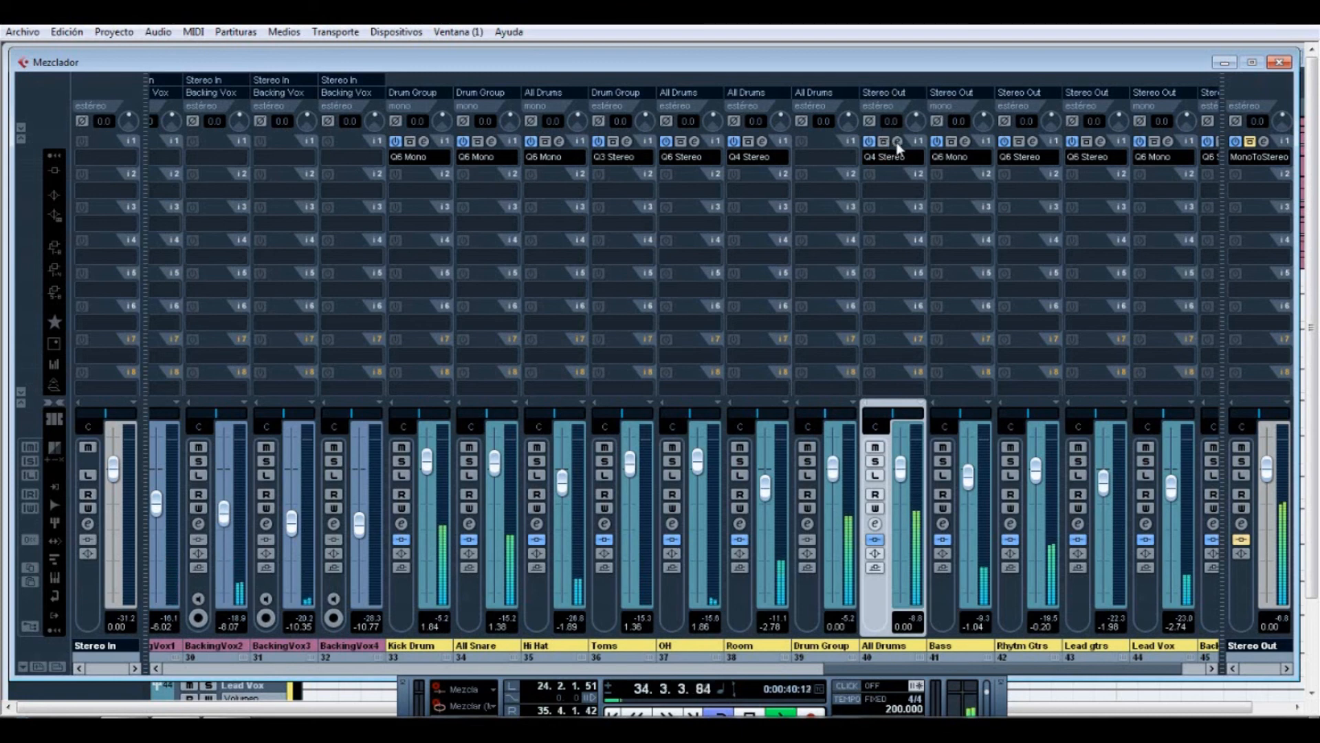
key("alt+i")
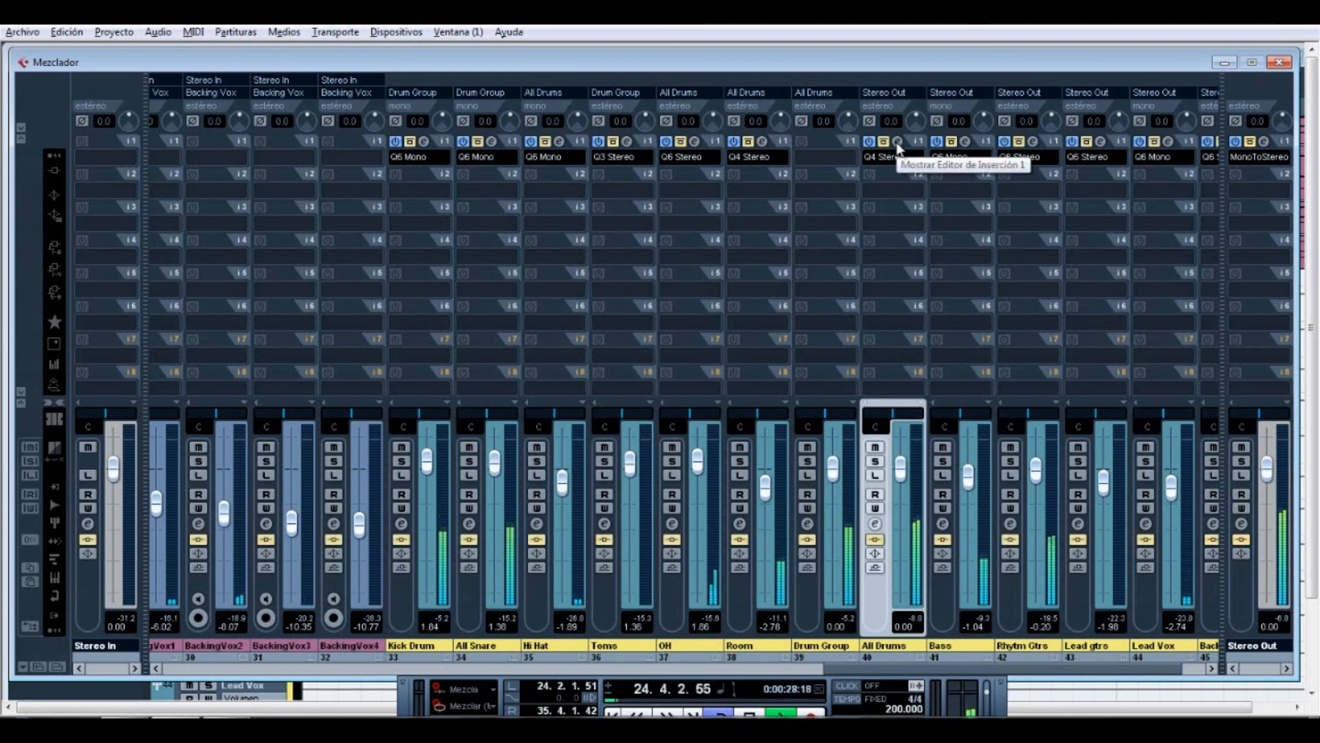
key("alt+i")
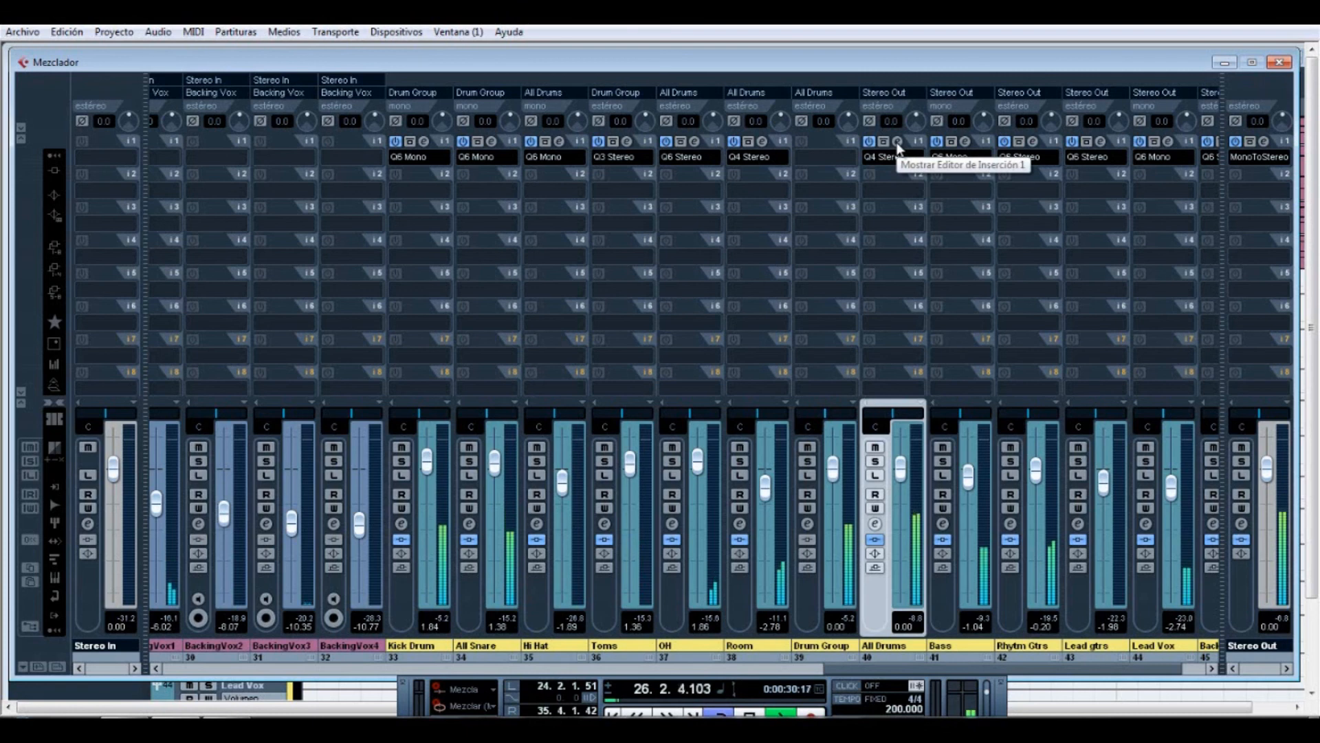
- Turn off the MonoToStereo insert on Stereo Out and compare the mix again by bypassing and reactivating all channel inserts
left_click(1236, 142, "alt")
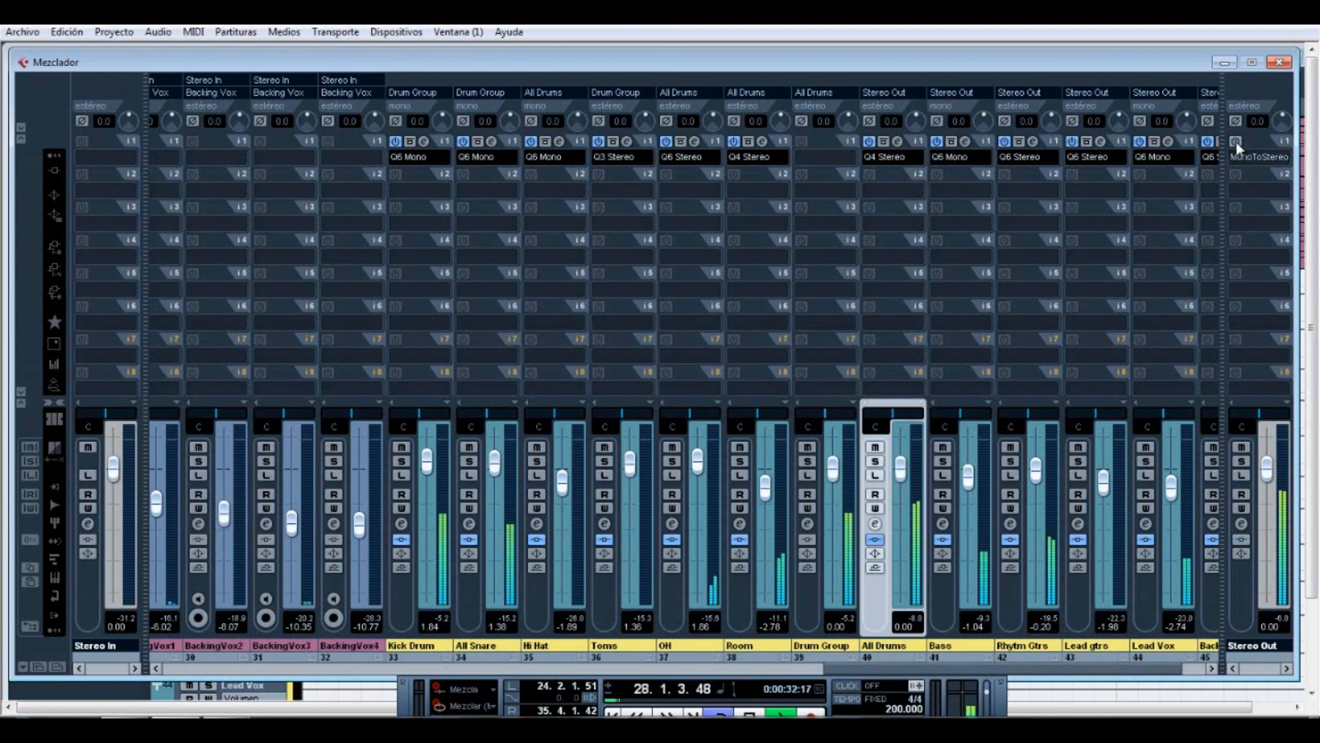
key("alt+i")
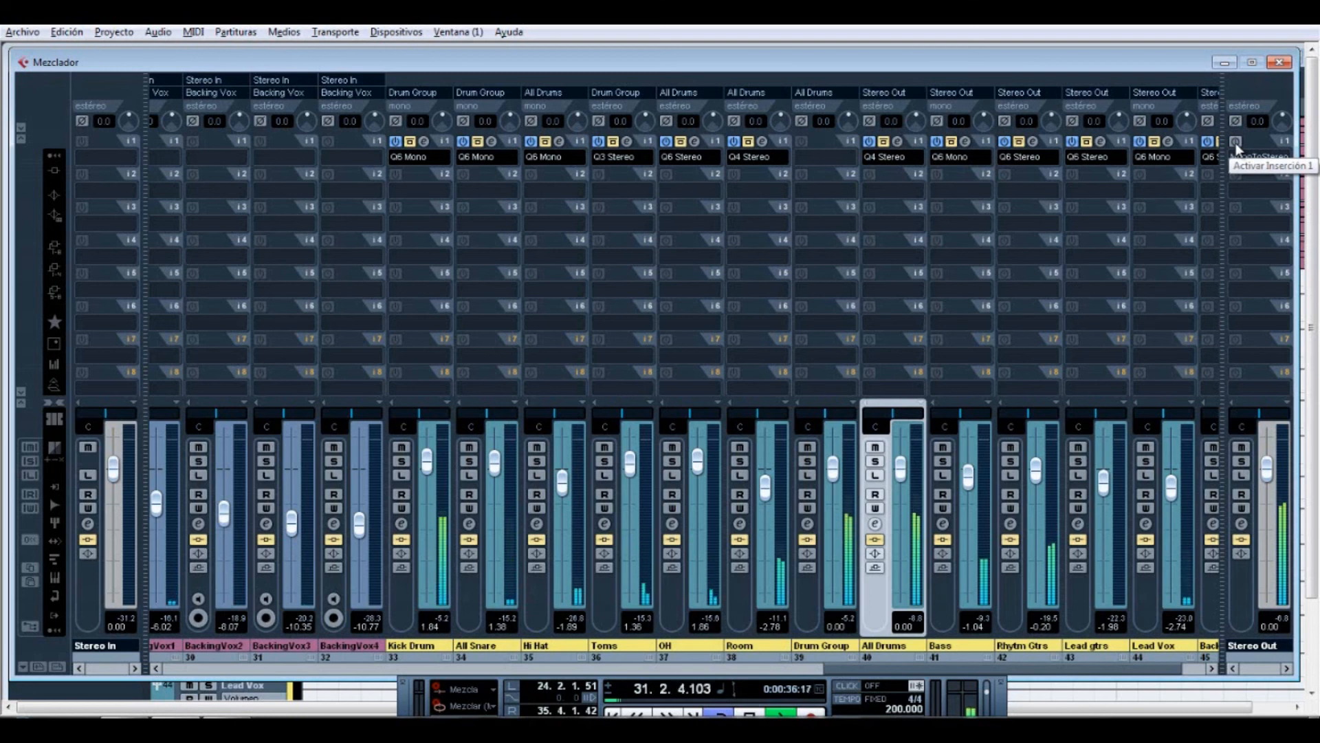
key("alt+i")
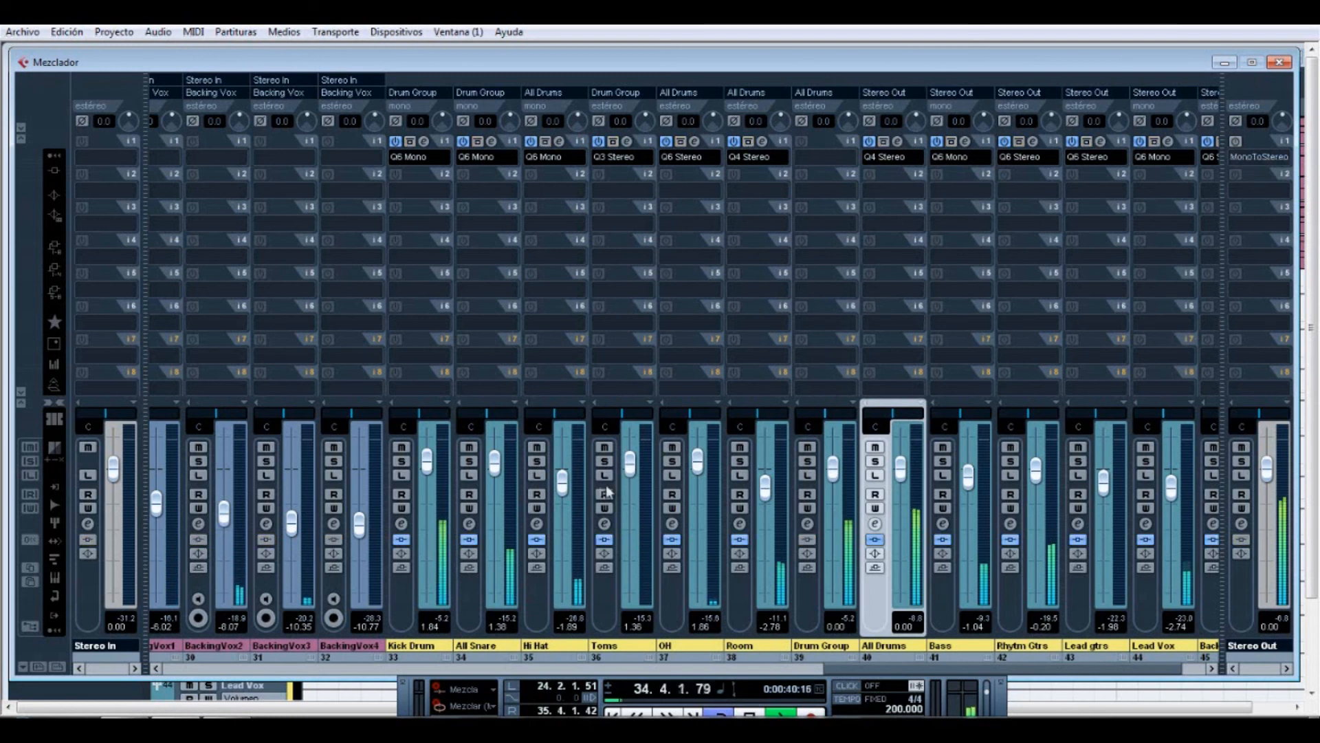
- Check the Hi Hat group in solo, lower its level to -2.39 dB, and stop playback
left_click(537, 460)
left_click(540, 463)
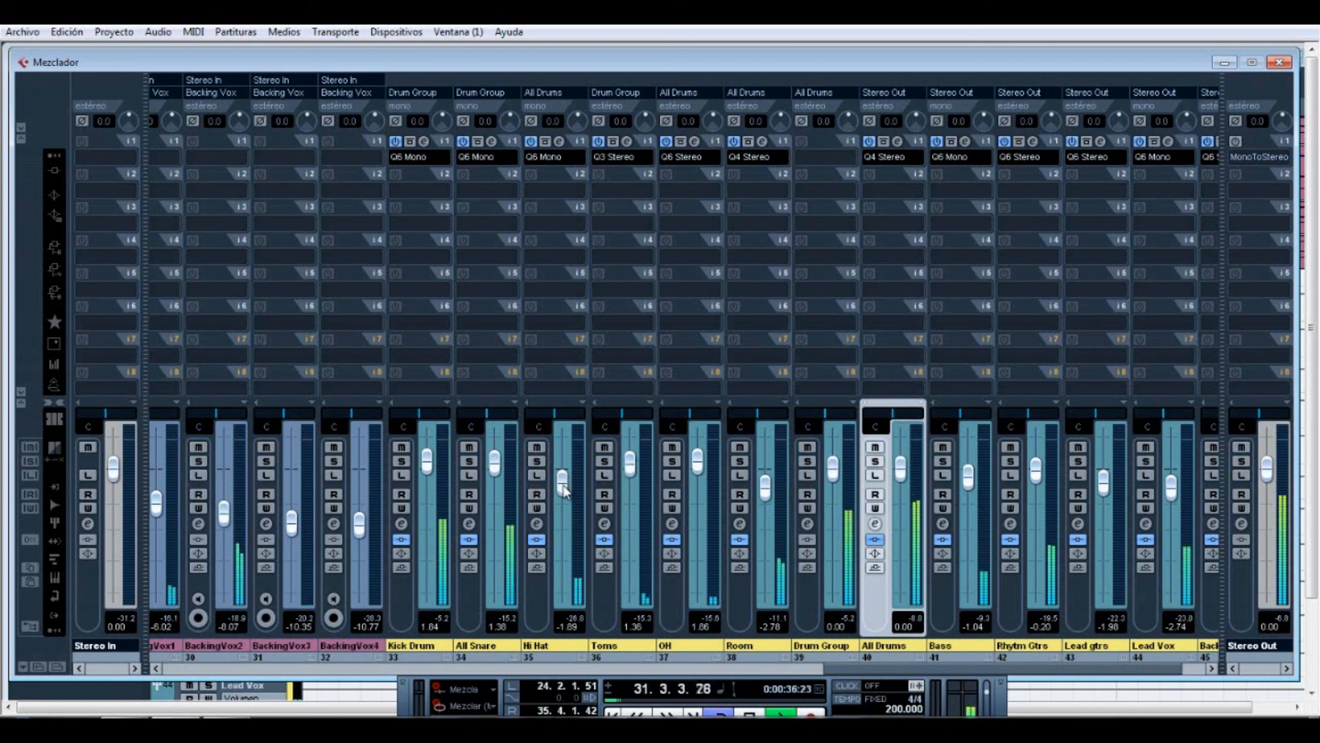
scroll(562, 485, "down", 1)
scroll(563, 488, "down", 1)
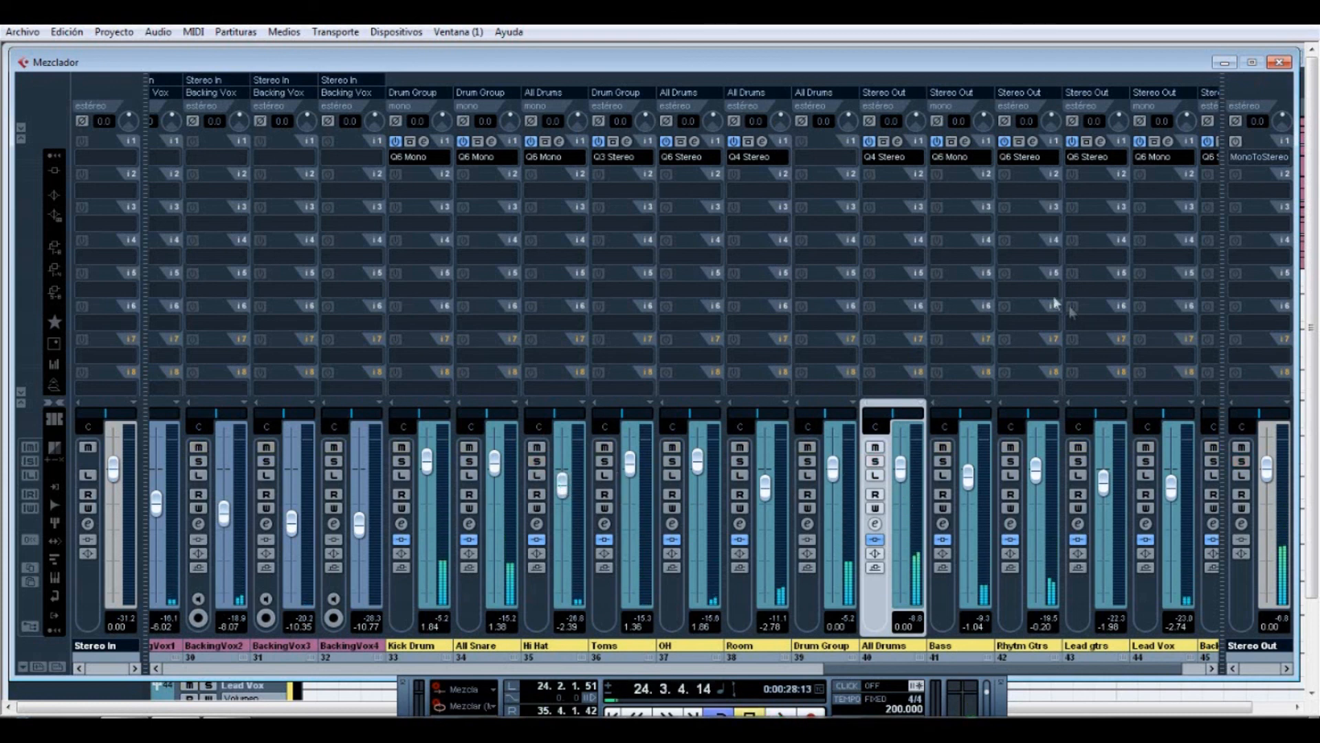
key("space")
- Close the mixer, maximize the project window, and show the full length of the recorded tracks in the arrangement
left_click(1279, 62)
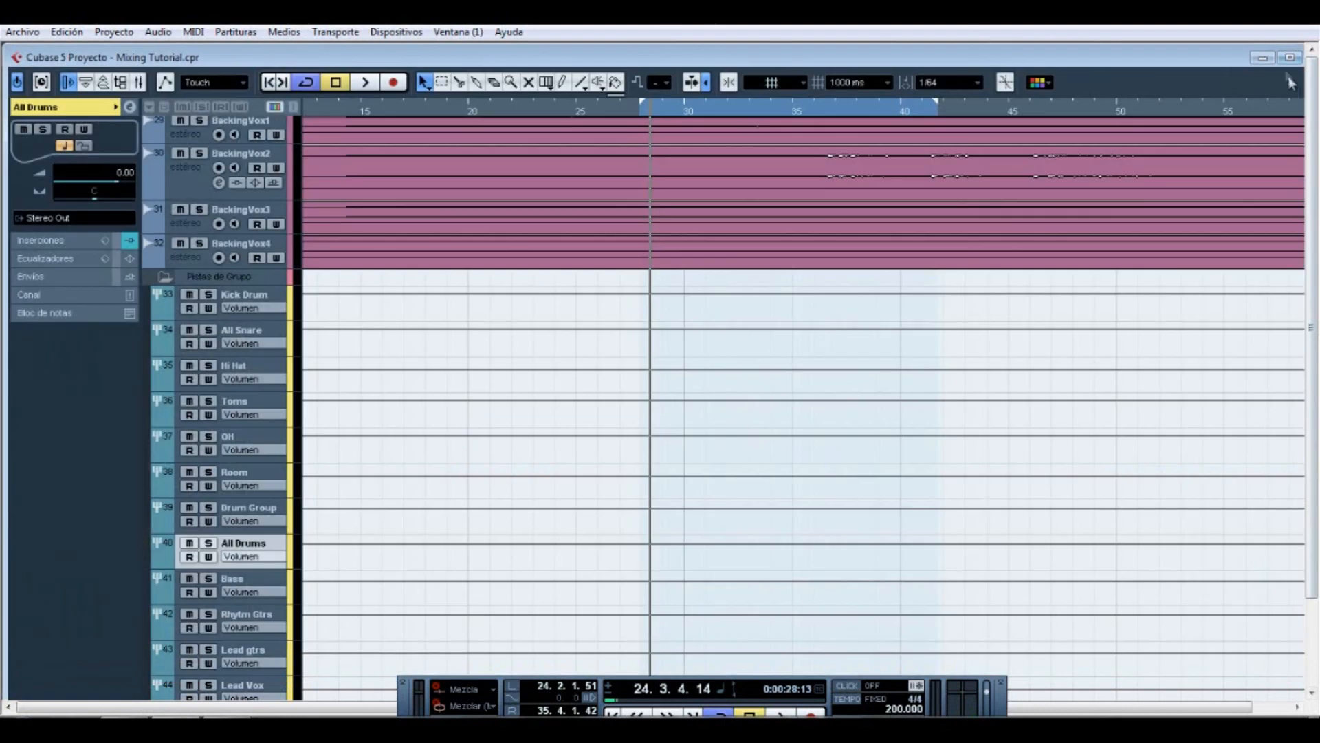
left_click(1288, 60)
scroll(1003, 277, "up", 10)
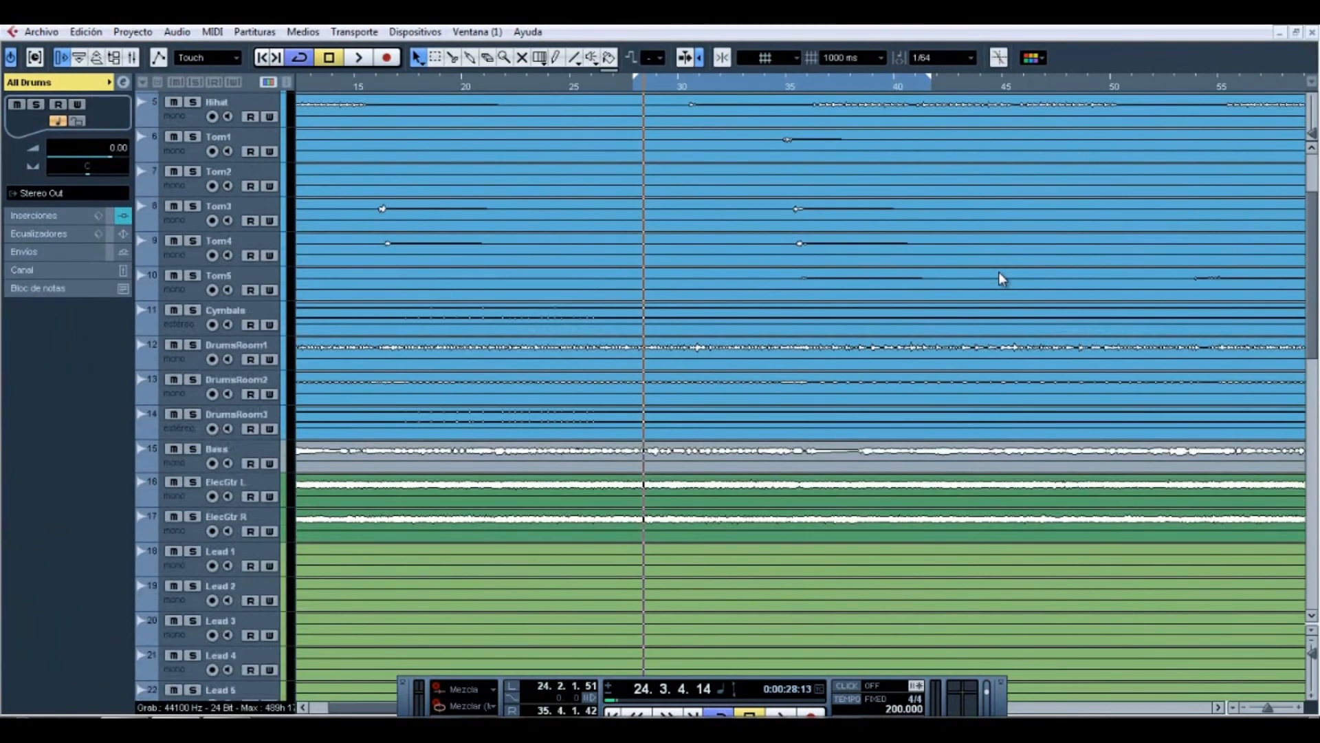
key("g")
key("g")
key("g")
key("g")
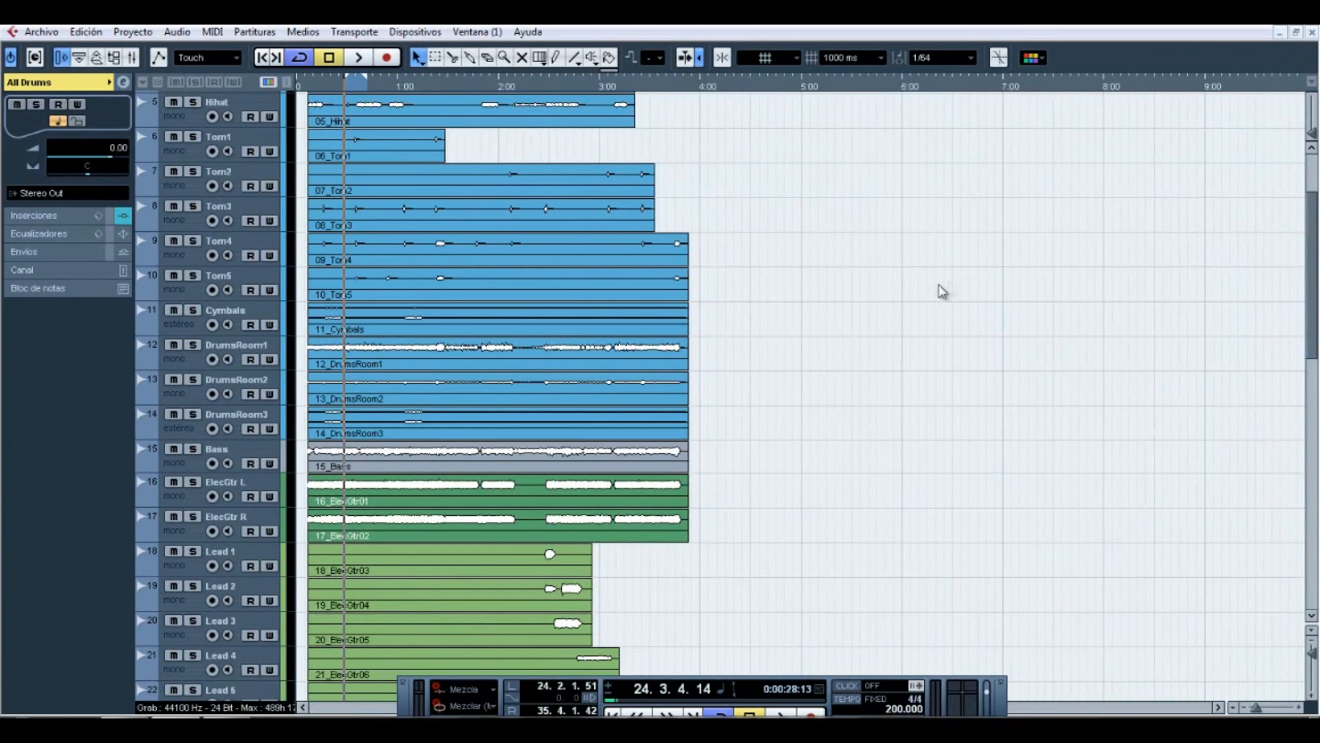
key("h")
key("h")
key("h")
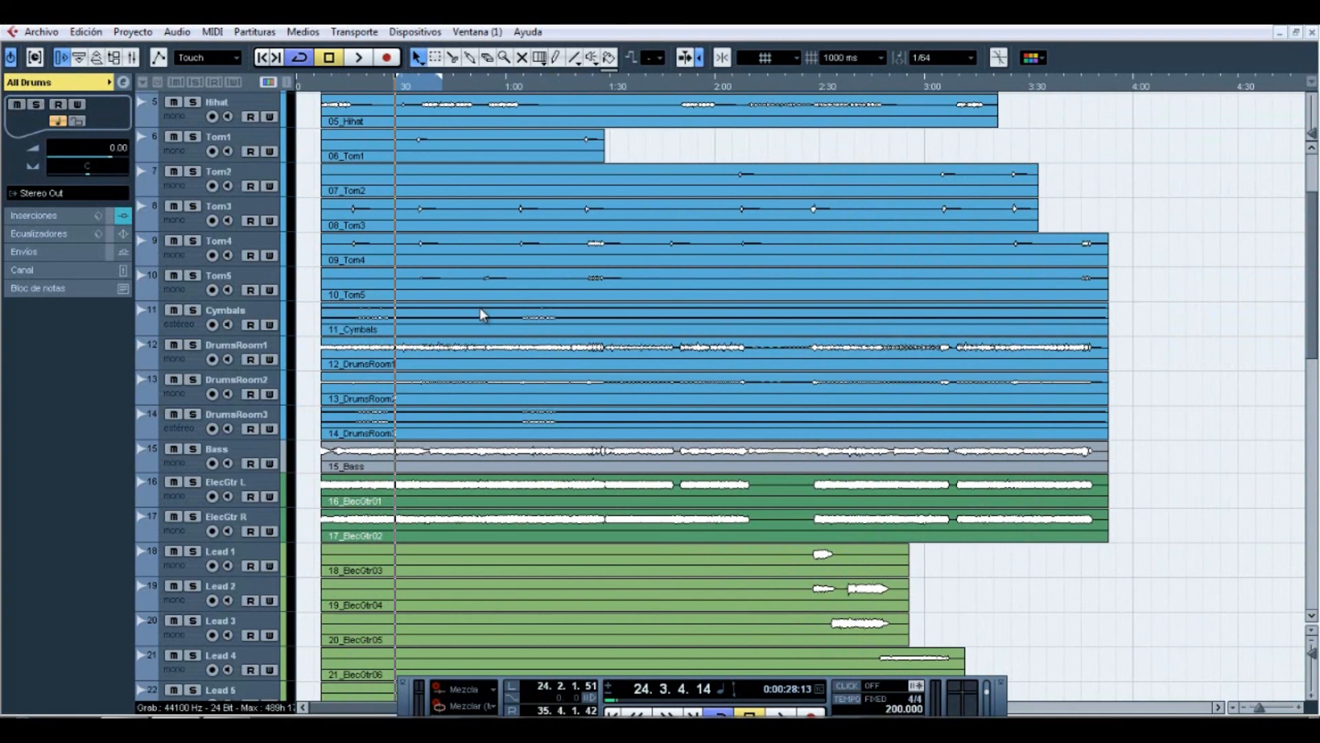
- Reopen the mixer and bring the channels before the drum groups into view
key("F3")
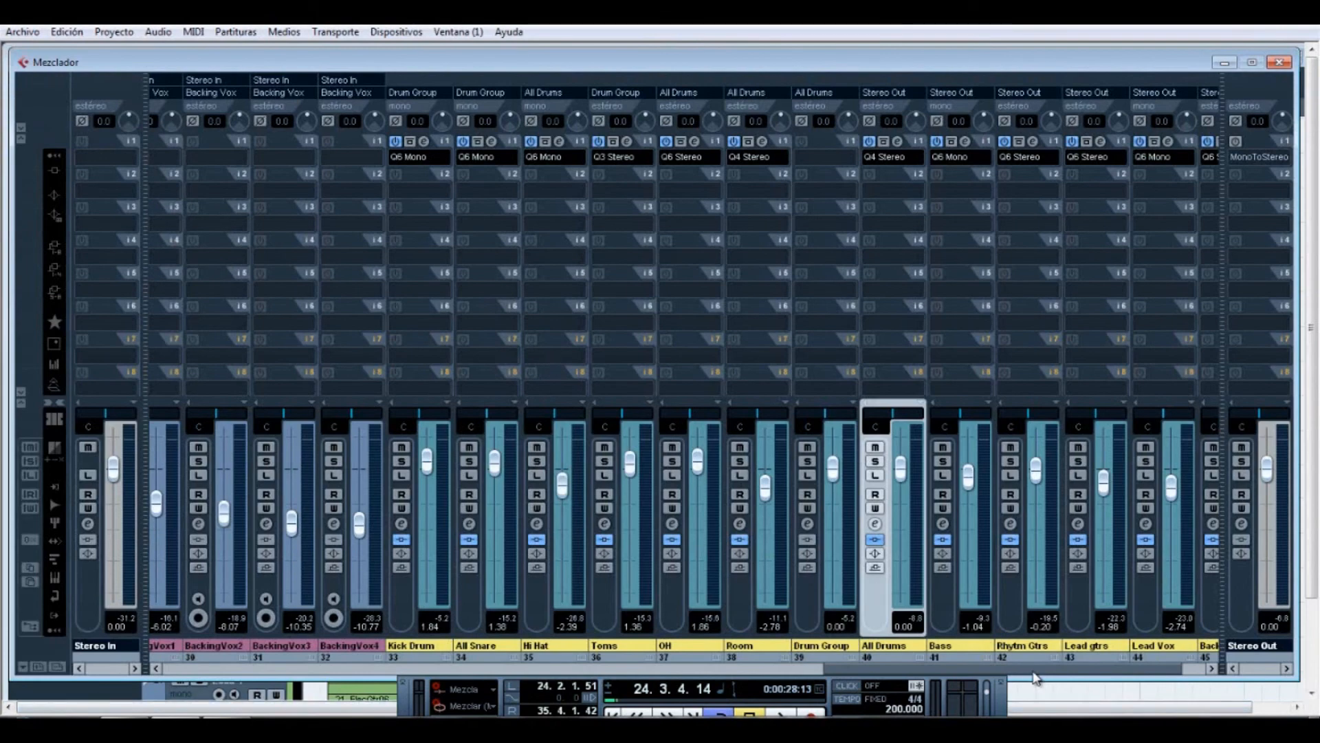
left_click_drag(1034, 672, 1021, 674)
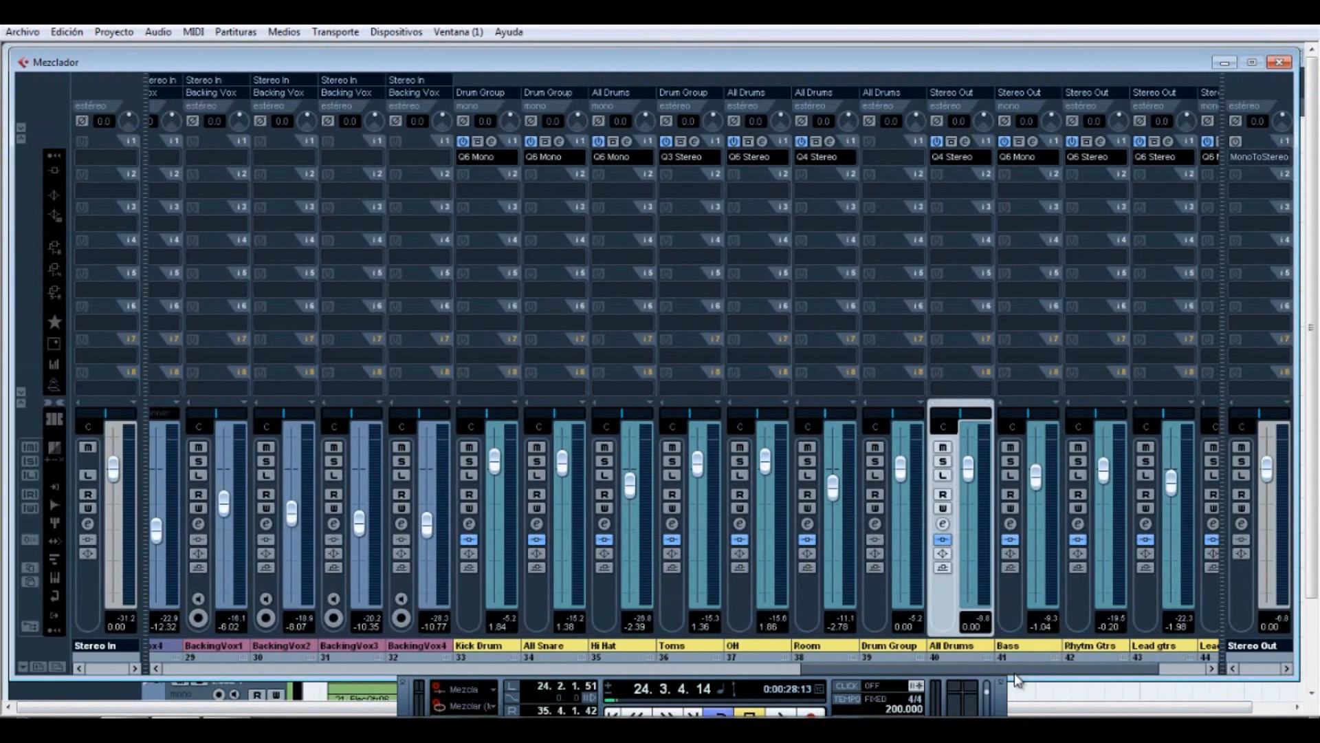